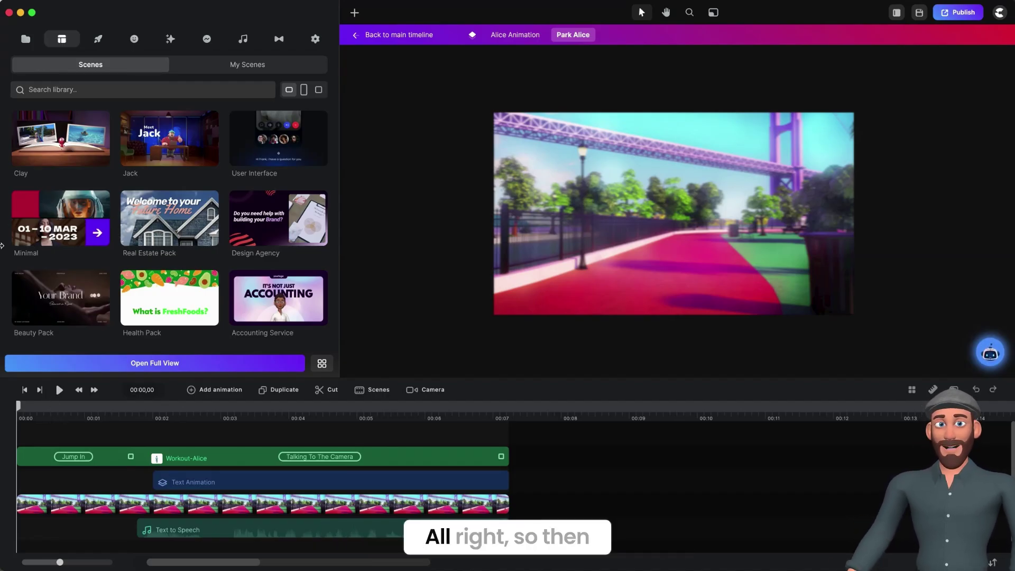
Search the background library for "park" and find the City Park 10 background
click(98, 42)
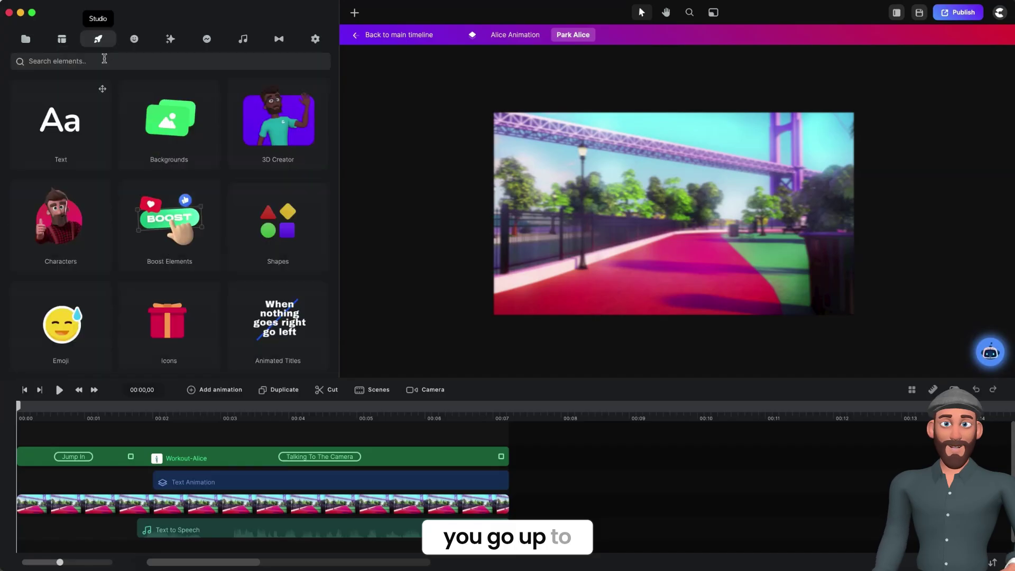
click(175, 124)
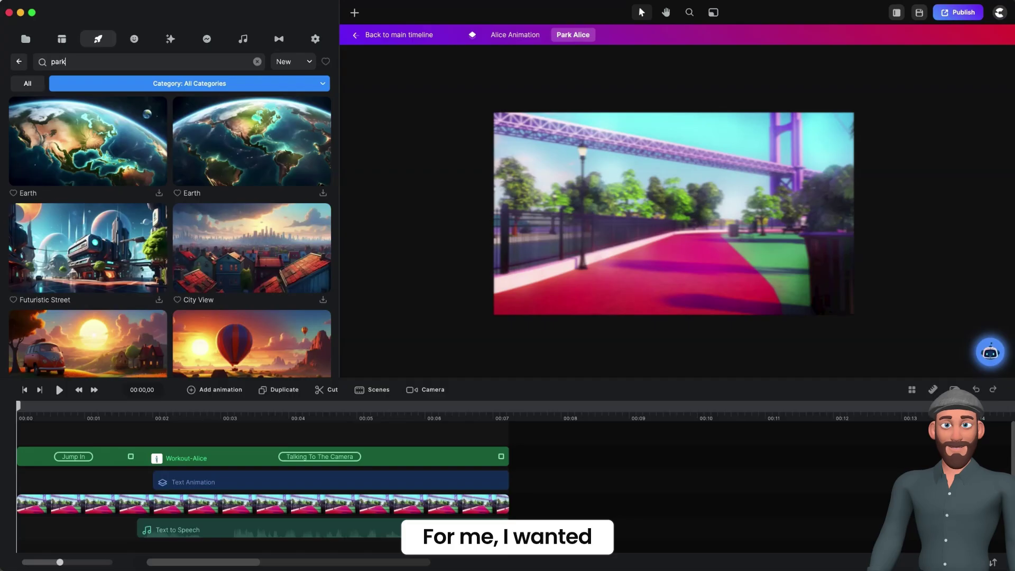
key(Return)
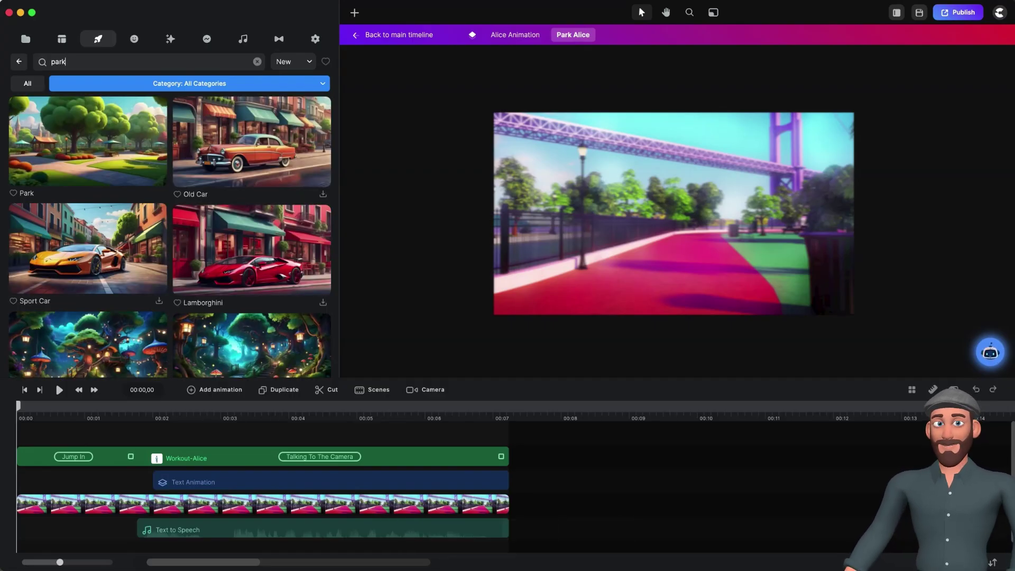
scroll(199, 354, down, 2)
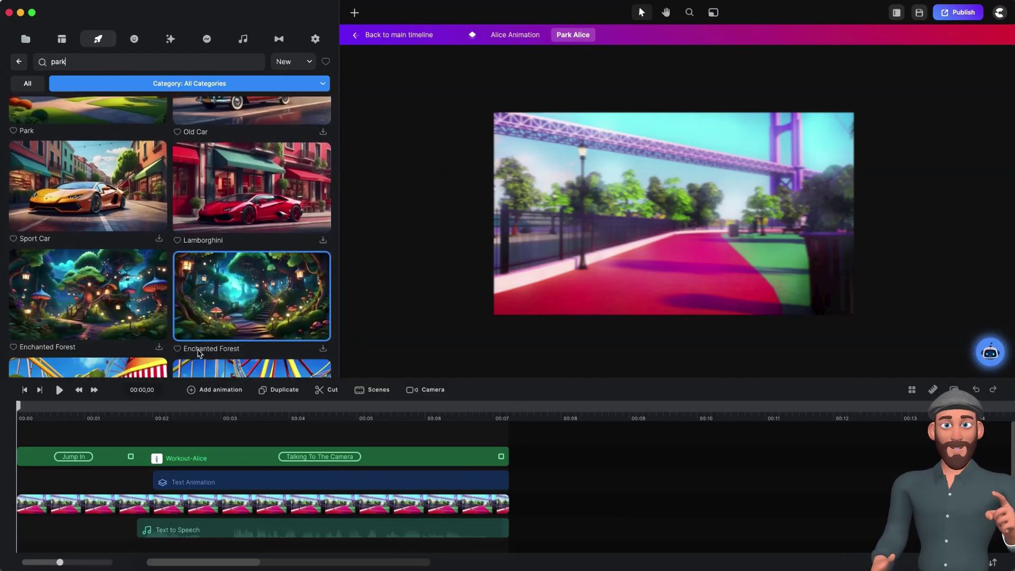
scroll(199, 353, down, 10)
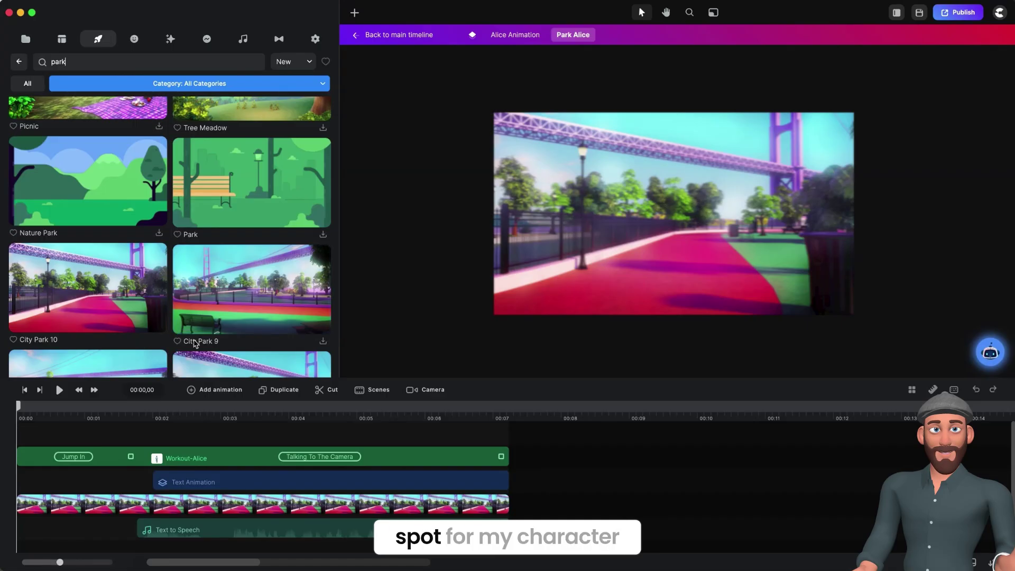
scroll(195, 344, down, 1)
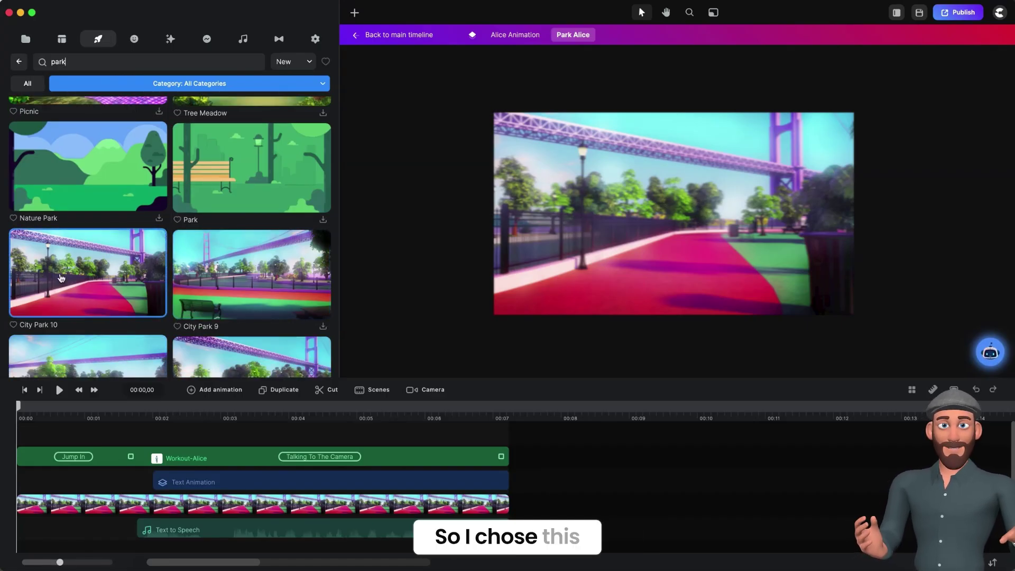
scroll(61, 279, down, 1)
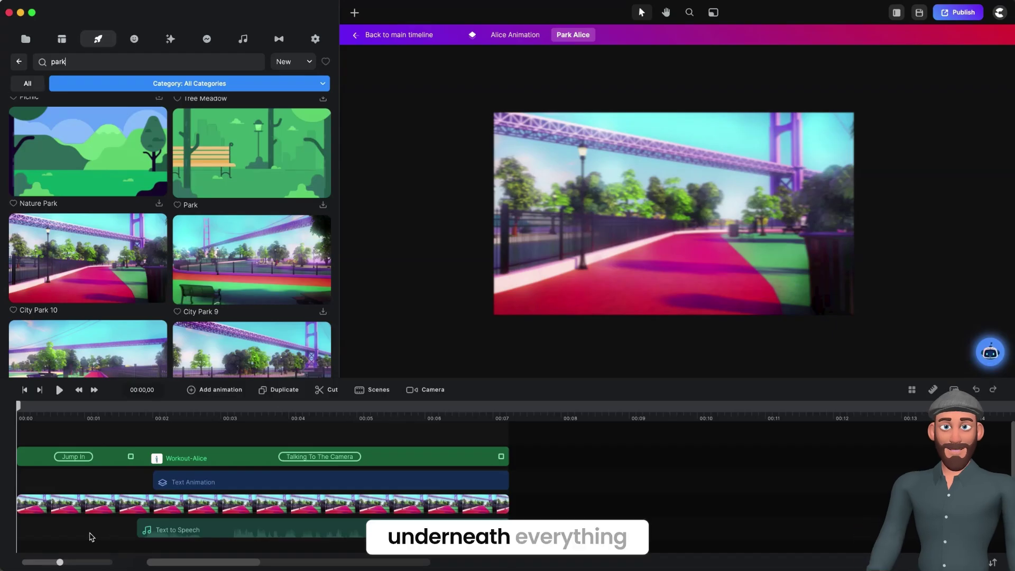
click(174, 545)
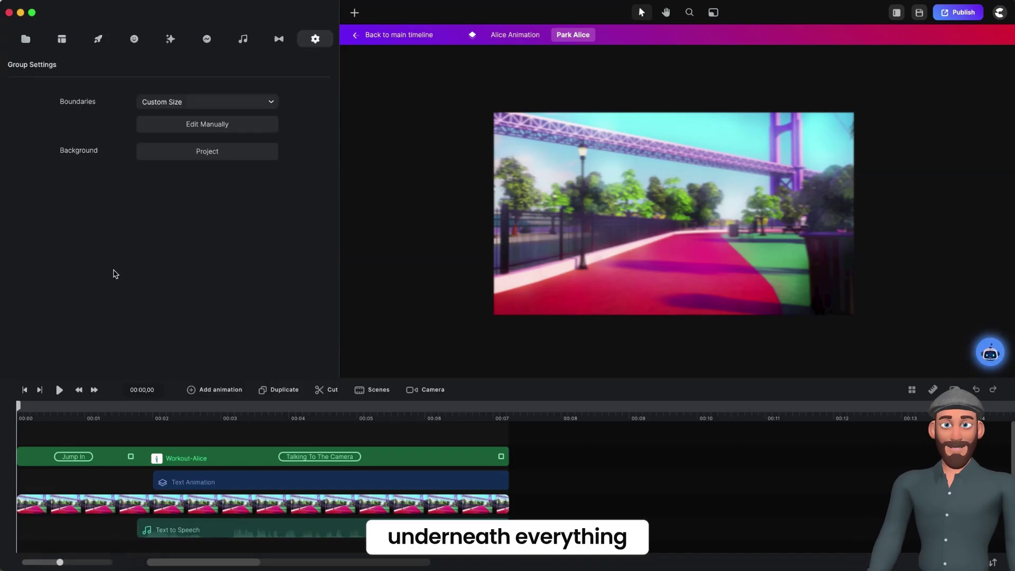
Add the Alice character with the blue cap, purple sweater and jeans to the timeline, on a track above Workout-Alice
click(134, 39)
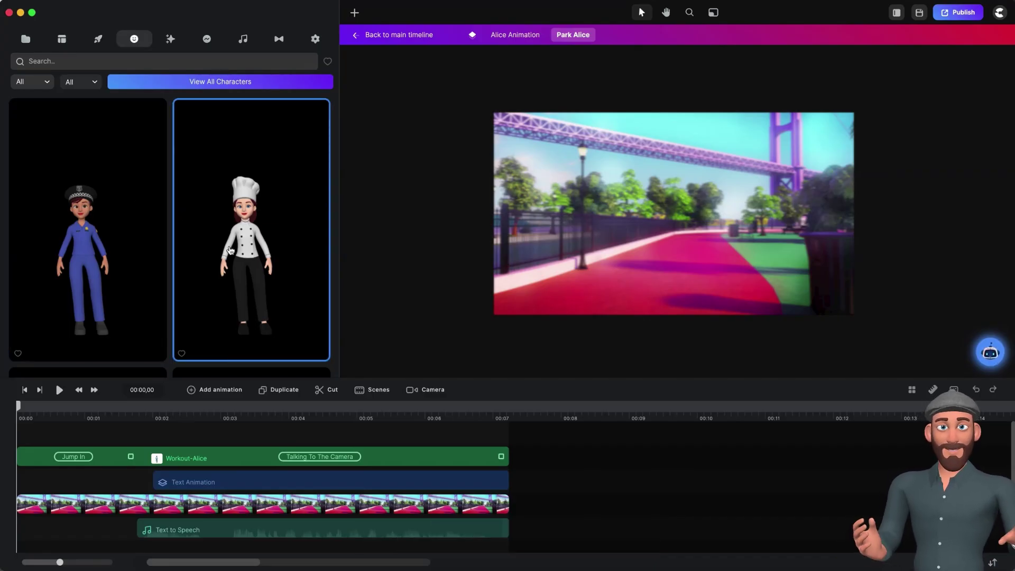
scroll(122, 222, down, 10)
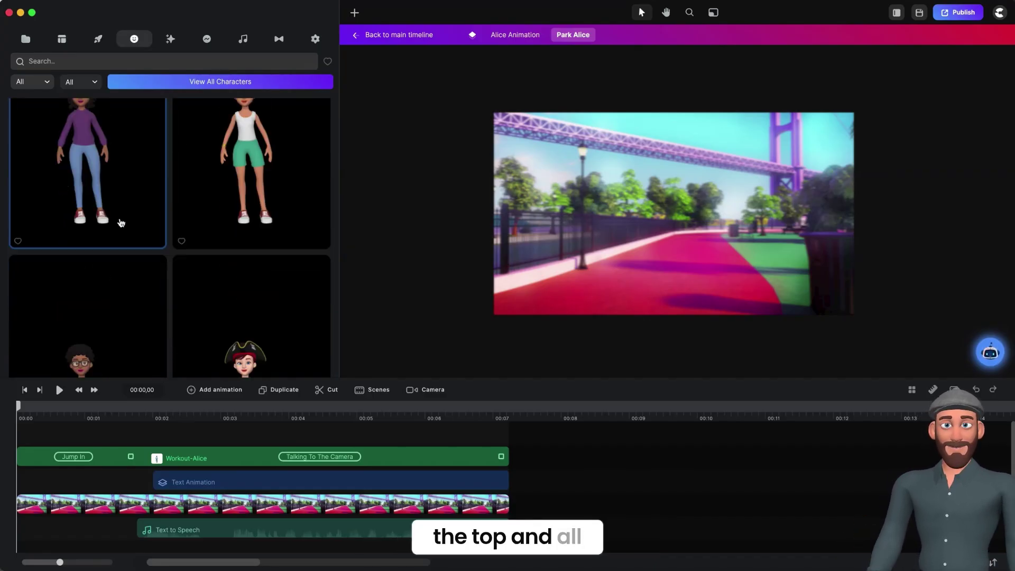
scroll(123, 224, down, 10)
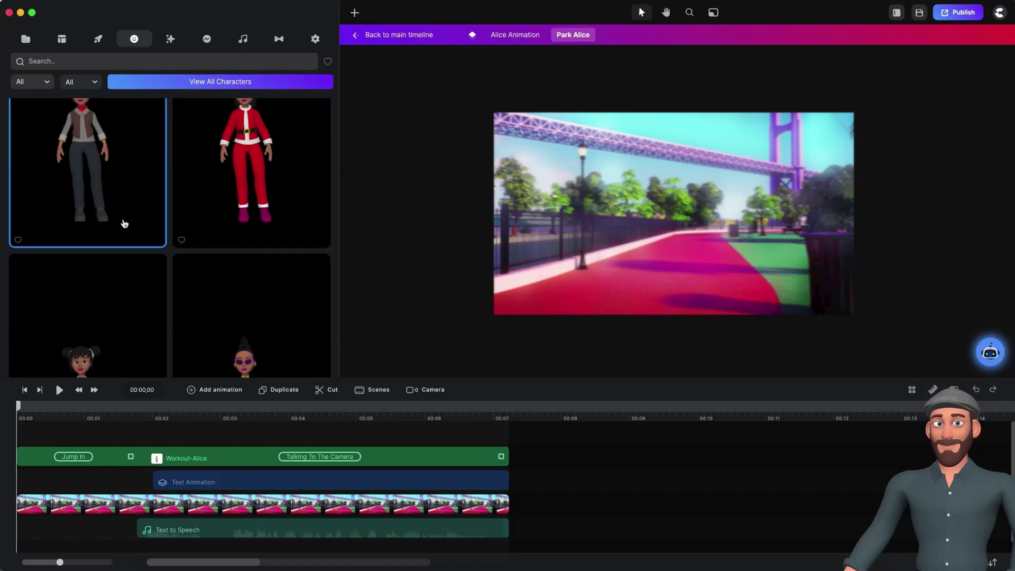
scroll(109, 255, down, 10)
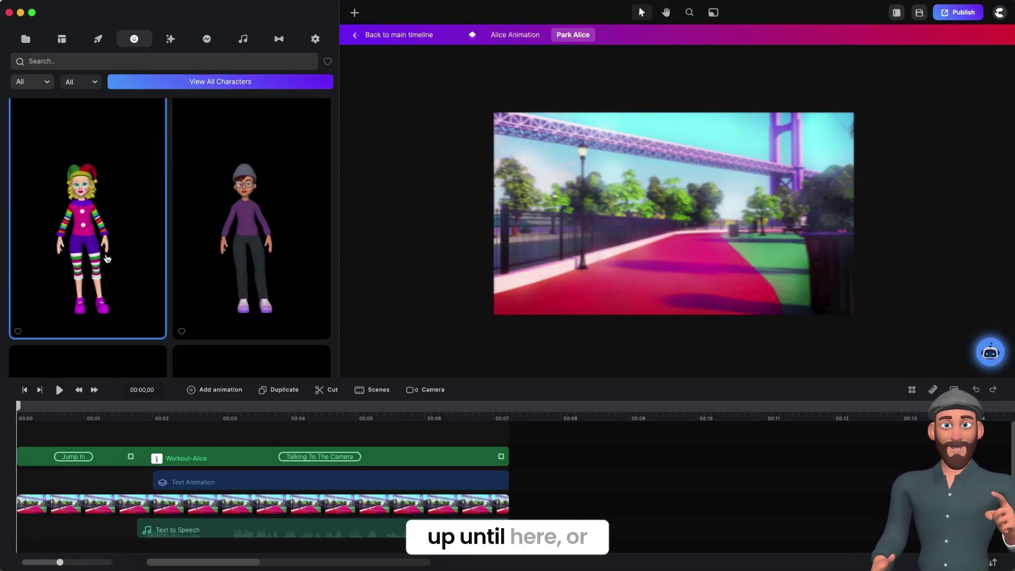
scroll(101, 272, down, 6)
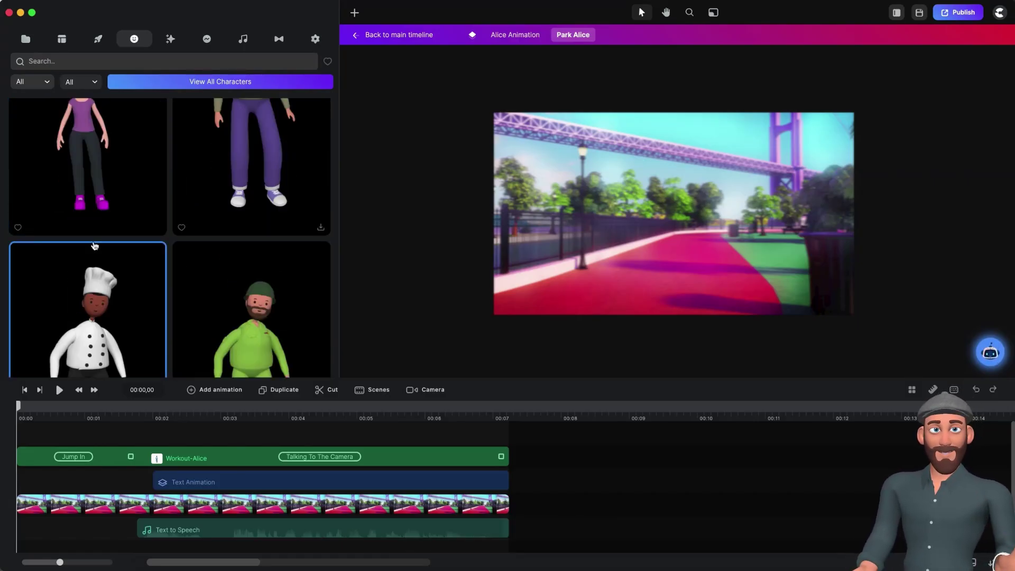
scroll(90, 249, up, 2)
scroll(83, 254, up, 10)
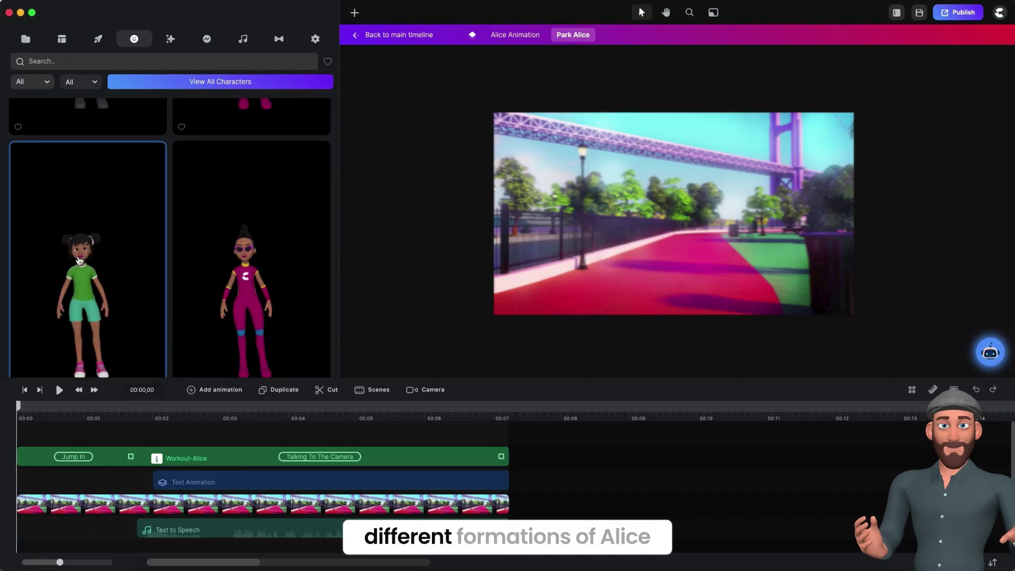
scroll(85, 265, up, 8)
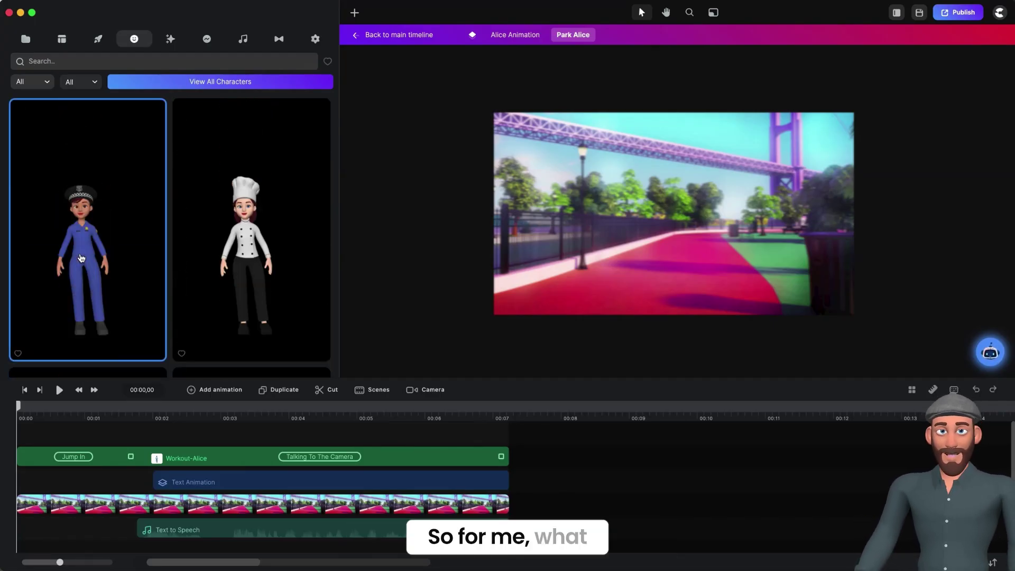
scroll(110, 280, down, 2)
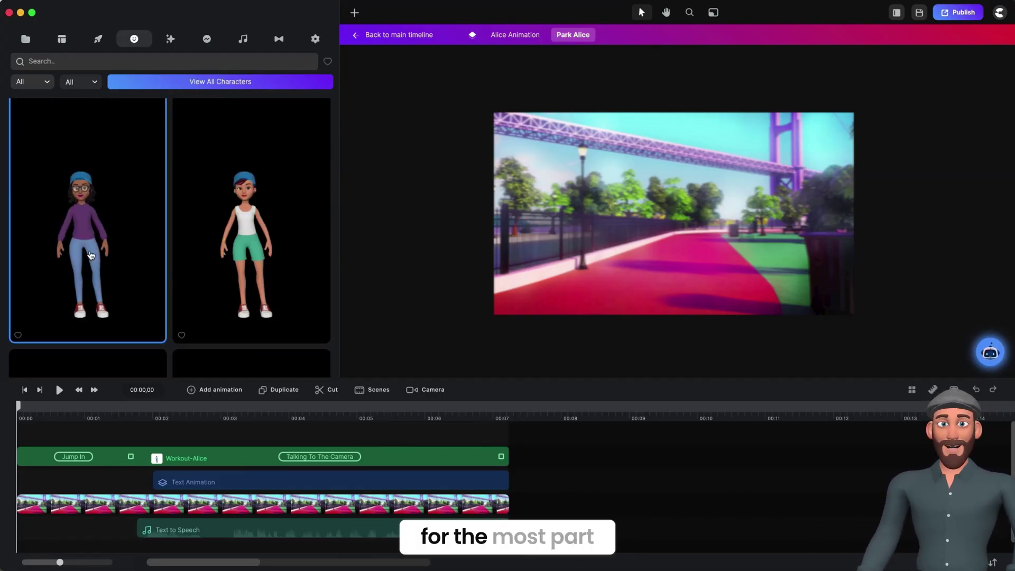
drag(55, 203, 43, 440)
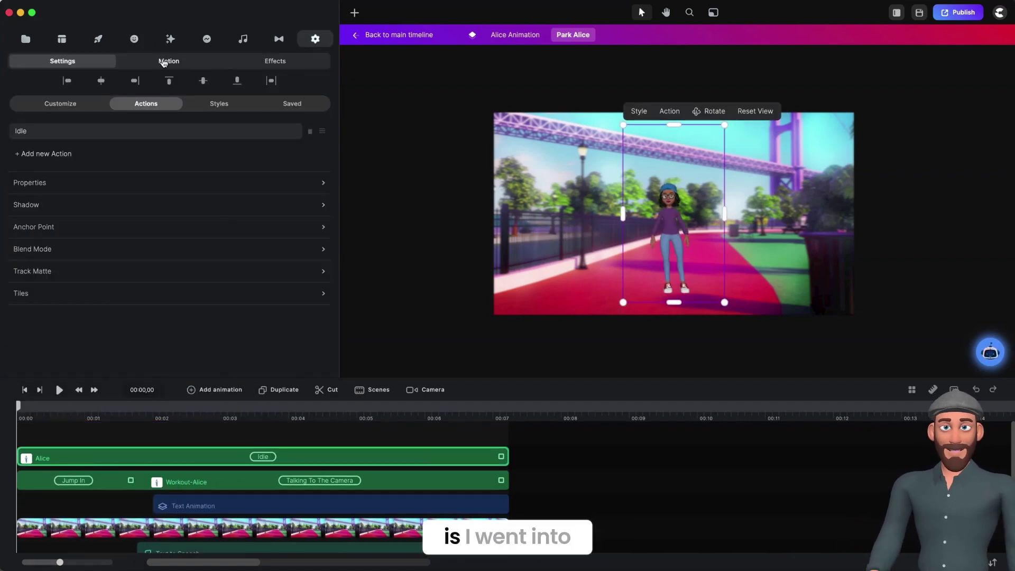
Increase the new Alice character's scale until her lower legs extend below the bottom of the frame
click(164, 62)
click(89, 64)
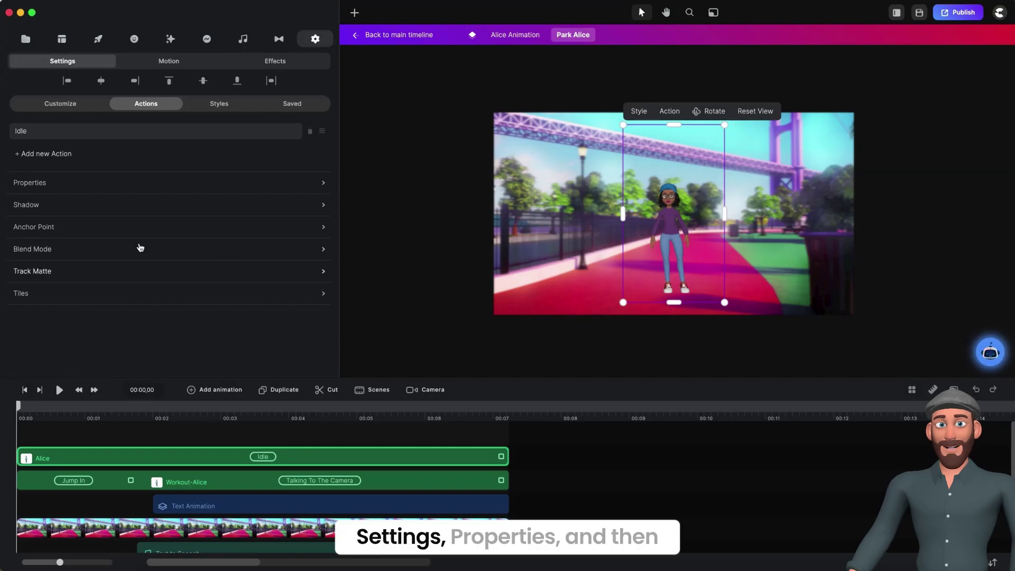
click(47, 185)
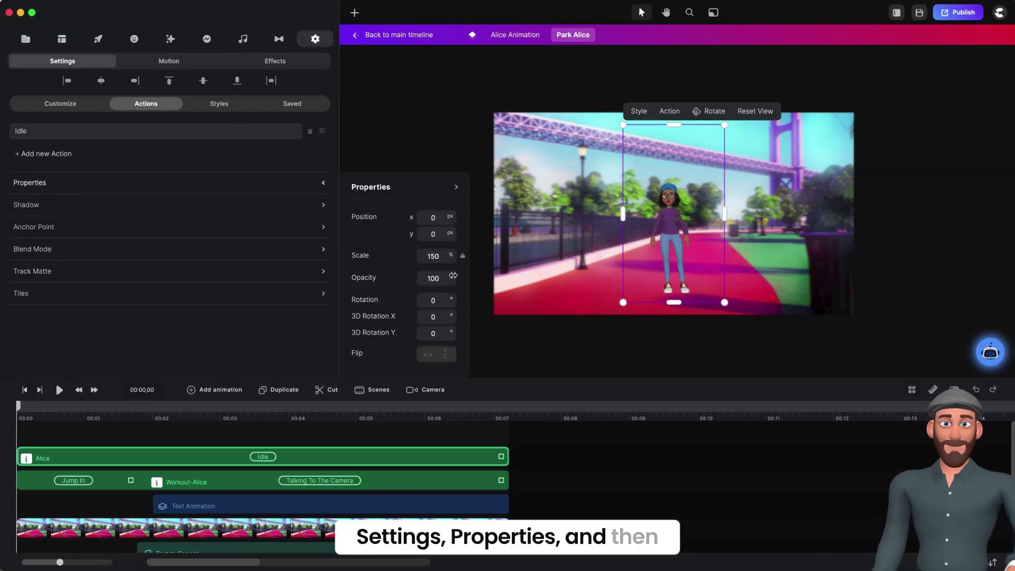
drag(459, 256, 483, 255)
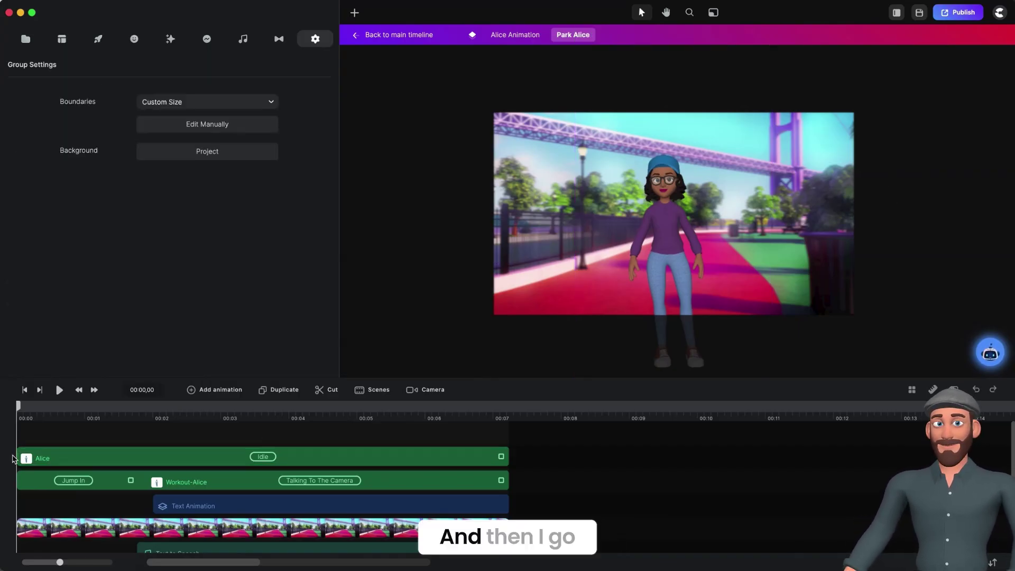
Change the new Alice character's Idle action to Jump In
click(76, 457)
click(76, 457)
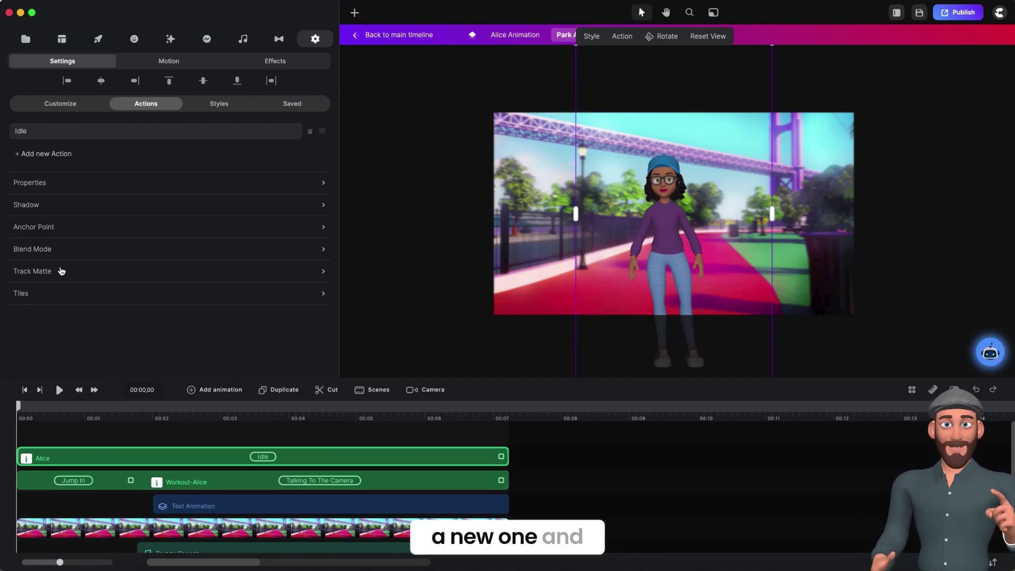
click(153, 132)
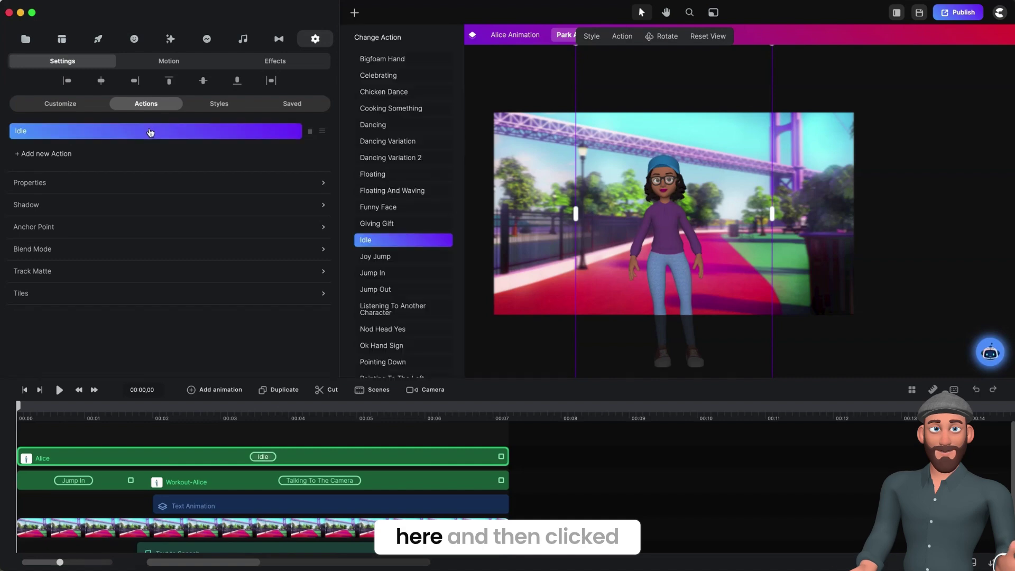
scroll(410, 280, down, 5)
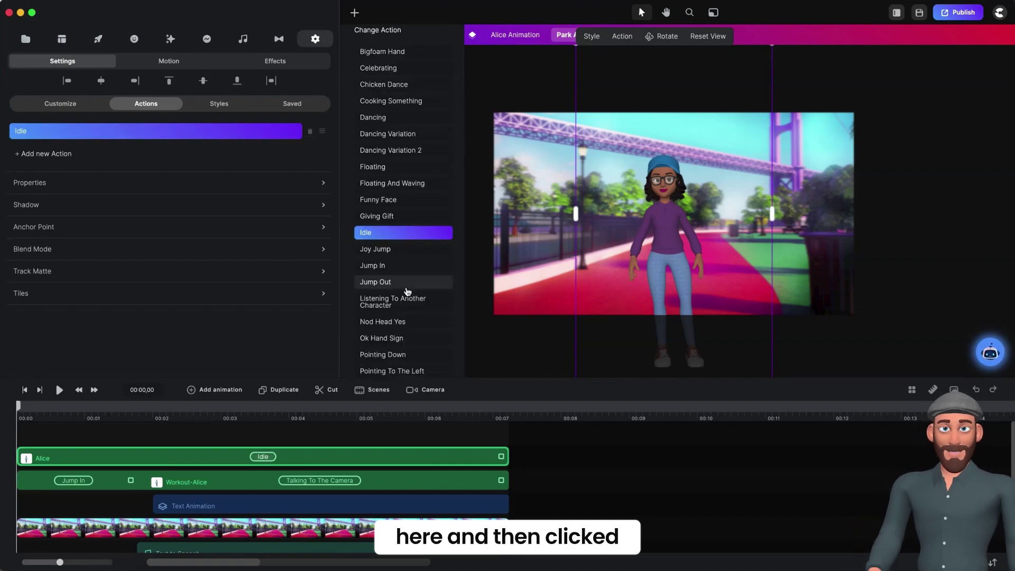
scroll(408, 298, down, 1)
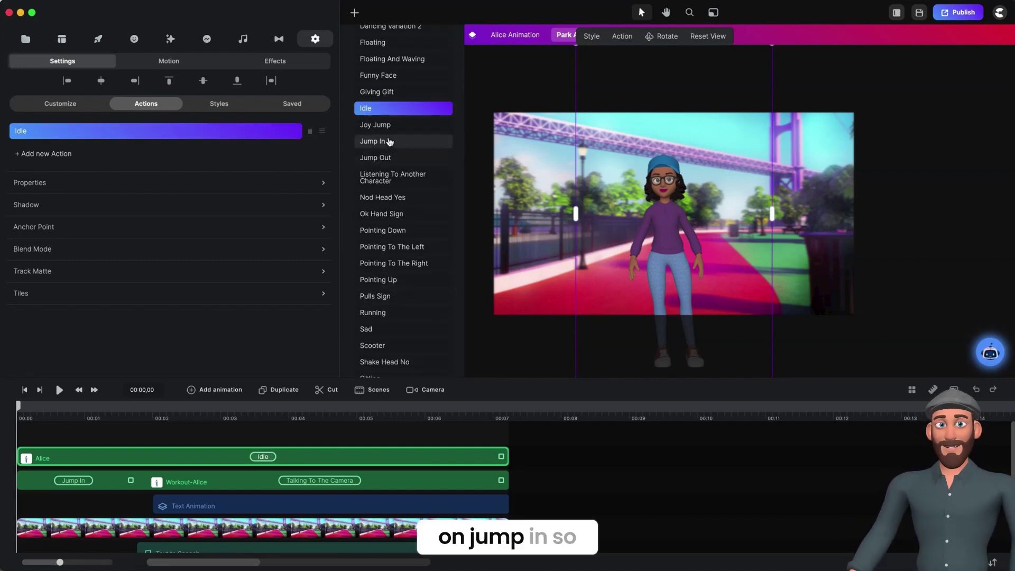
click(396, 147)
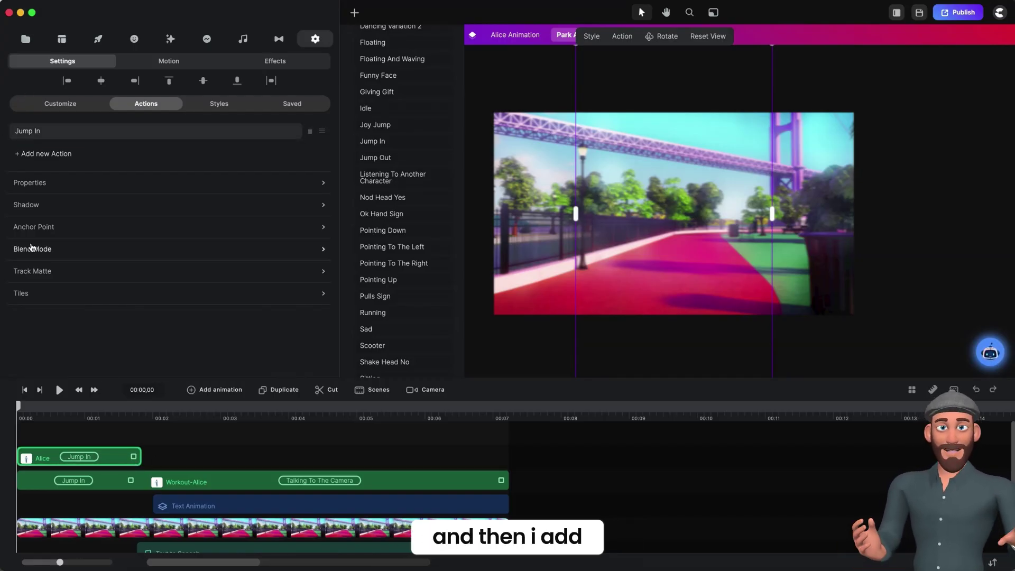
Add a Talking To The Camera action after Alice's Jump In and extend the clip to the end of the park background
scroll(408, 286, up, 5)
scroll(408, 286, down, 5)
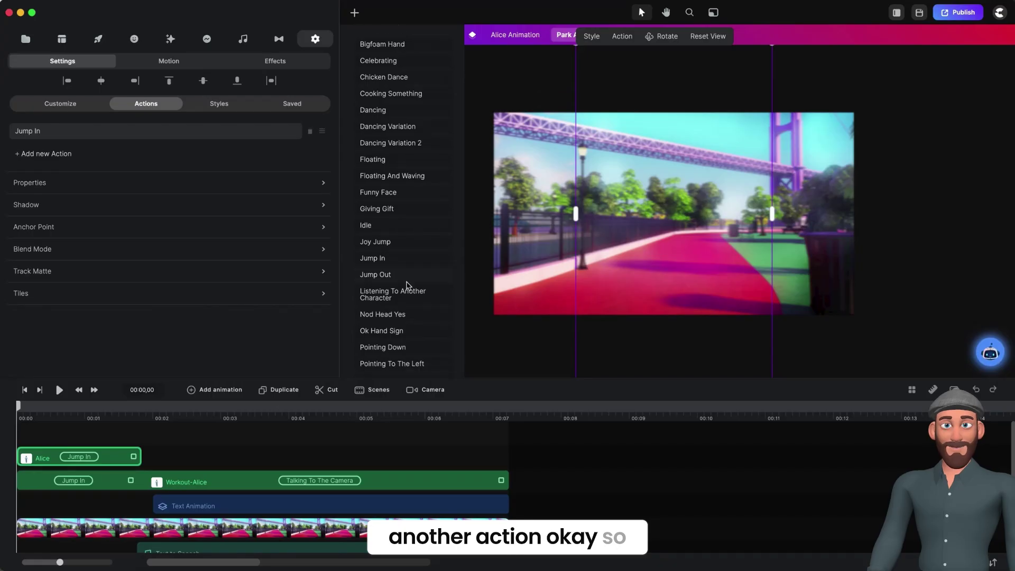
scroll(407, 290, down, 8)
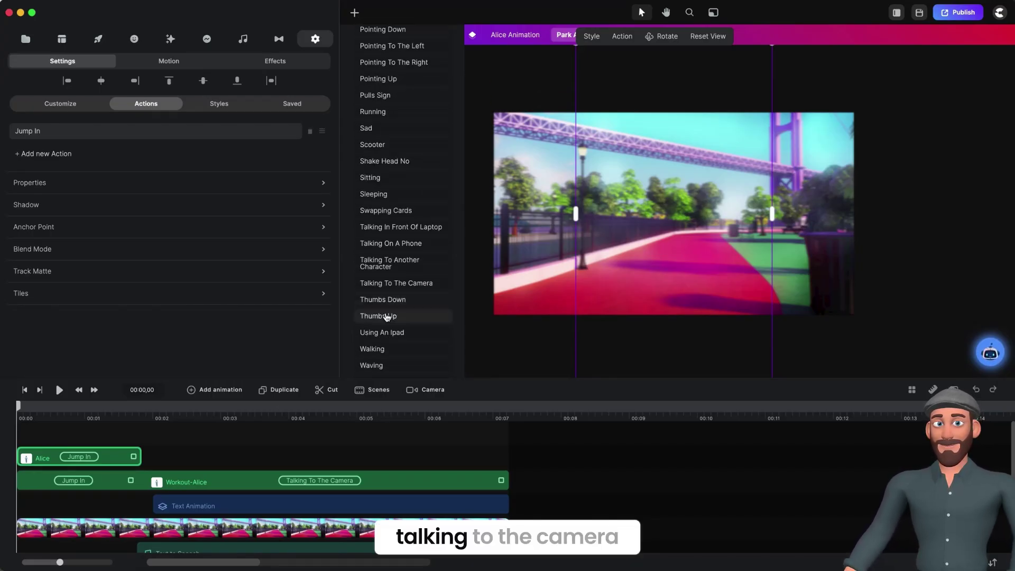
click(414, 286)
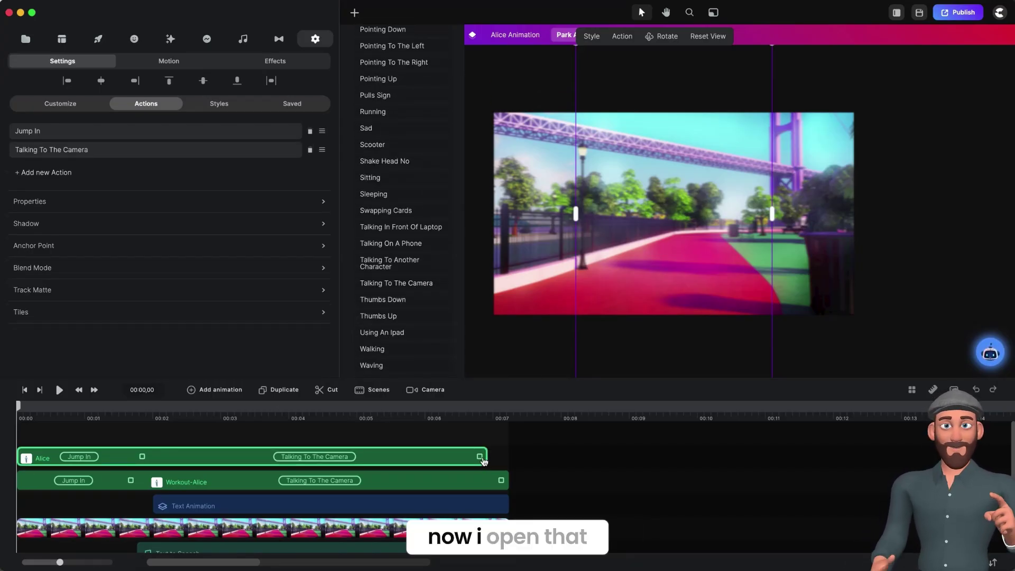
drag(481, 457, 501, 457)
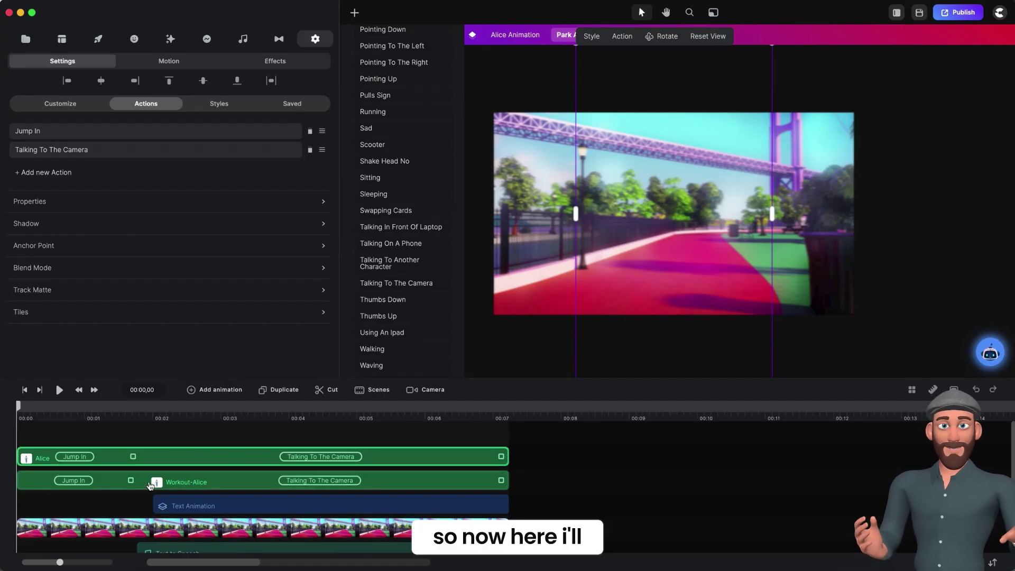
Delete the old Workout-Alice character clip and play the scene from the start
click(150, 486)
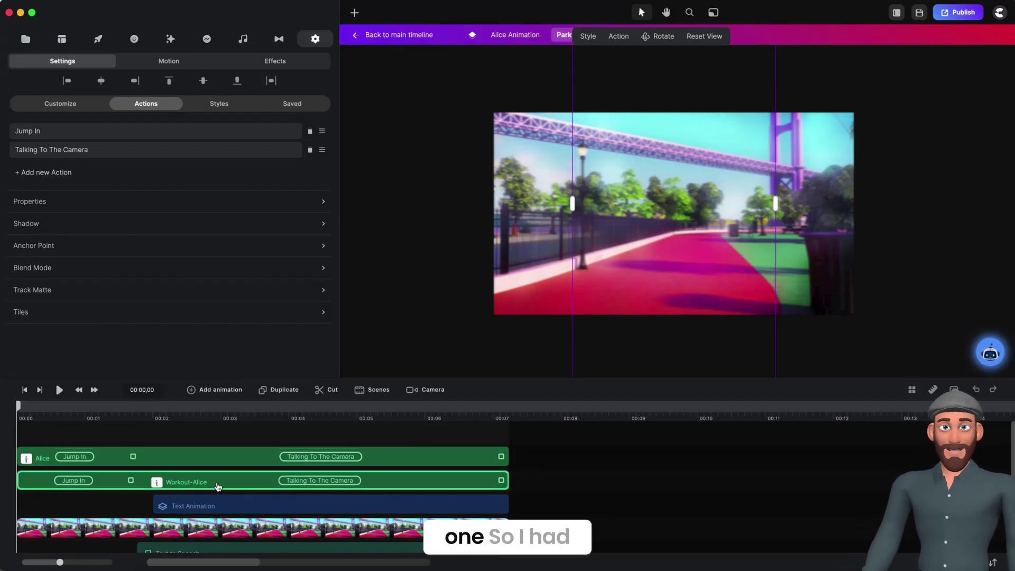
key(Delete)
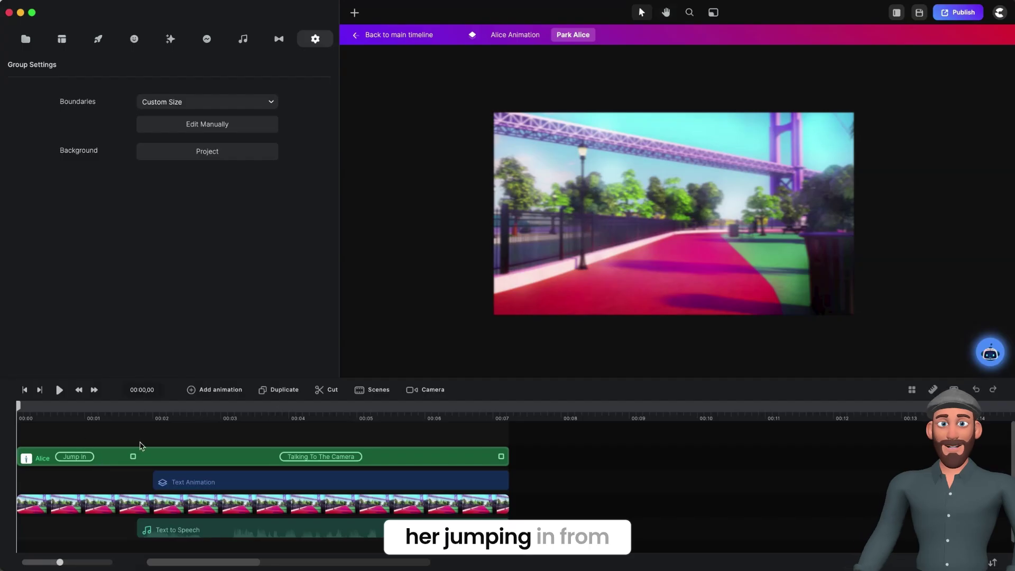
key(space)
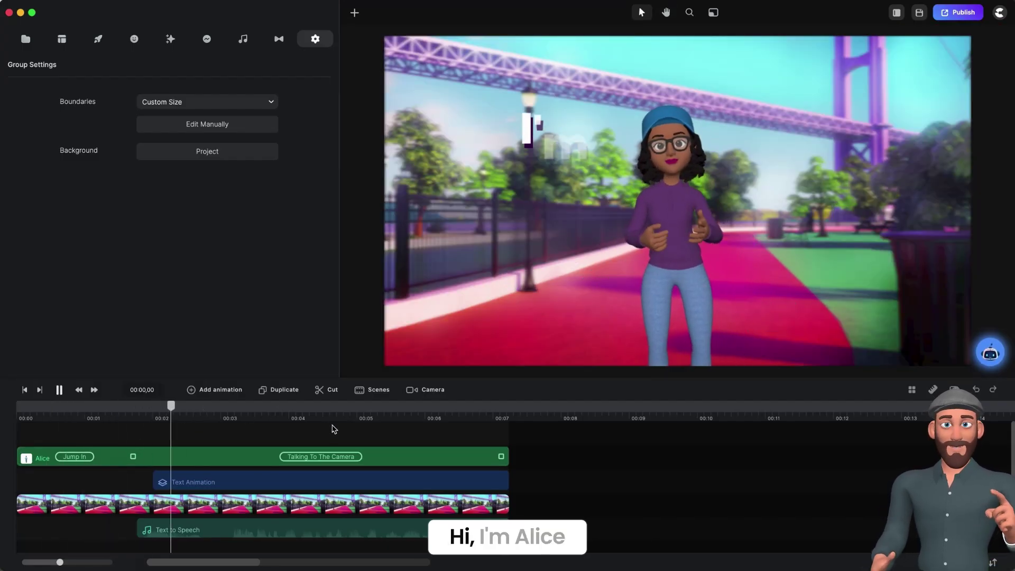
Select the Text to Speech audio clip in the timeline to view its settings
click(246, 458)
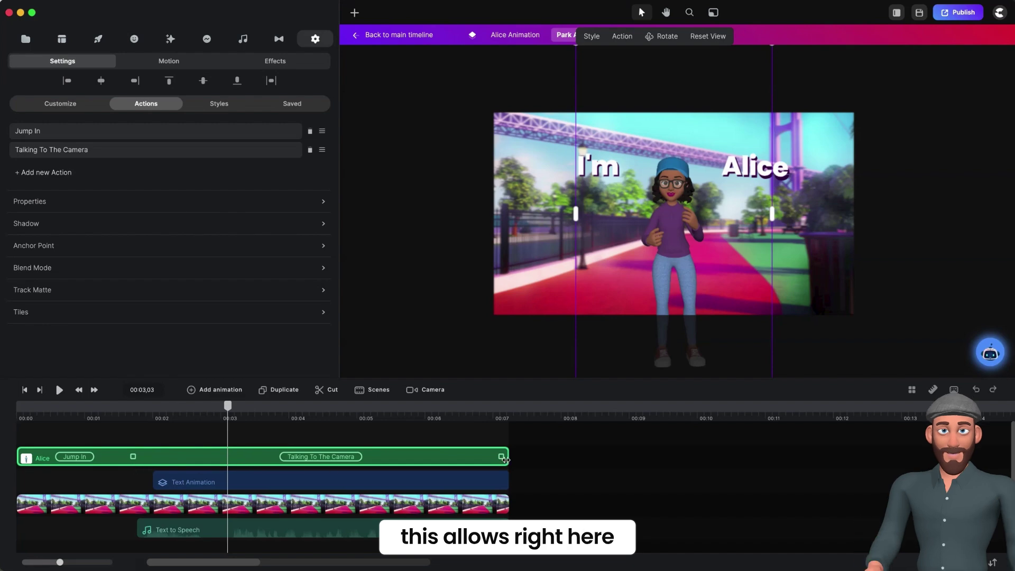
scroll(144, 507, down, 1)
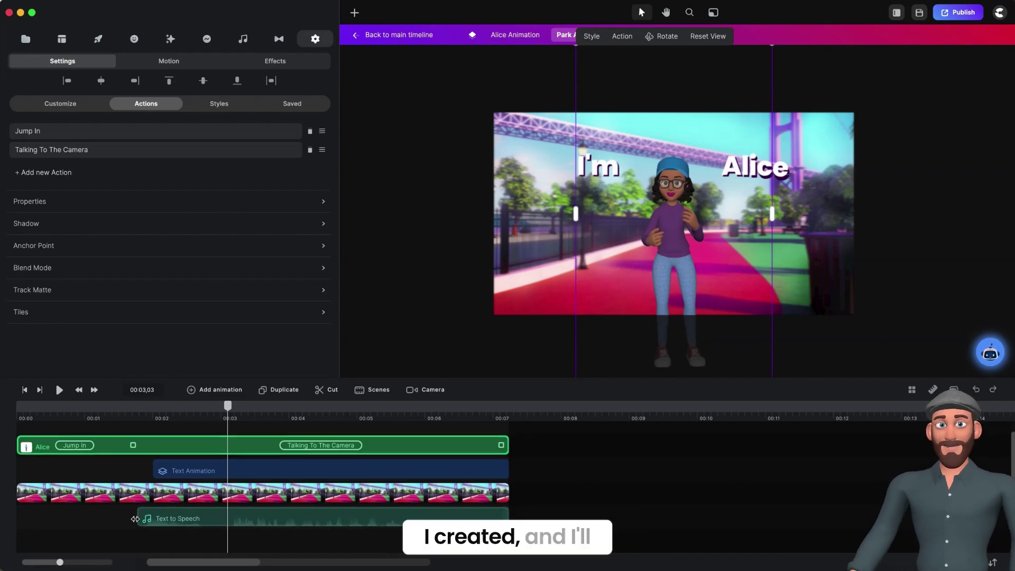
click(159, 519)
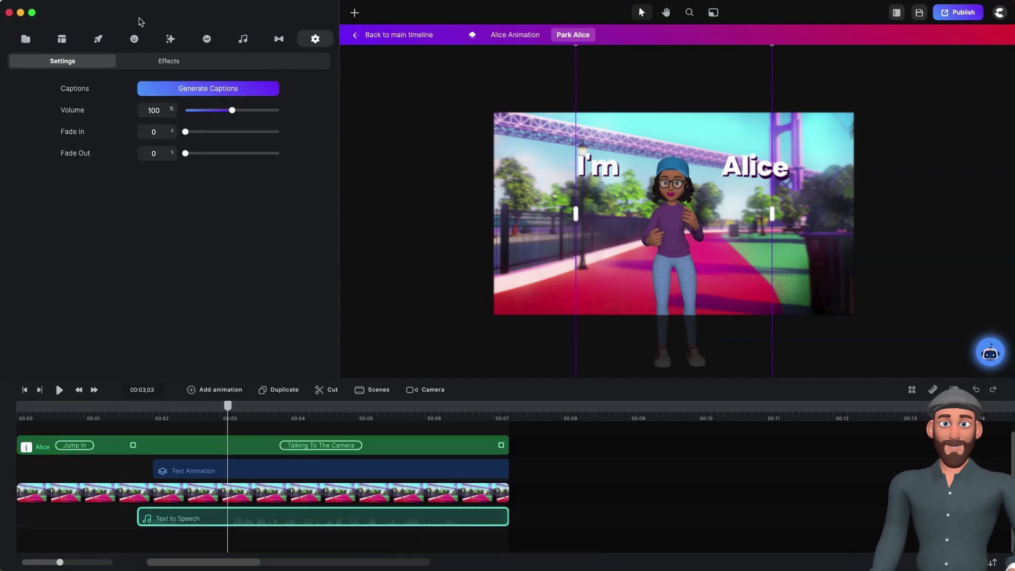
Replace the AI text-to-speech script with "Hi I'm Alice!"
click(243, 39)
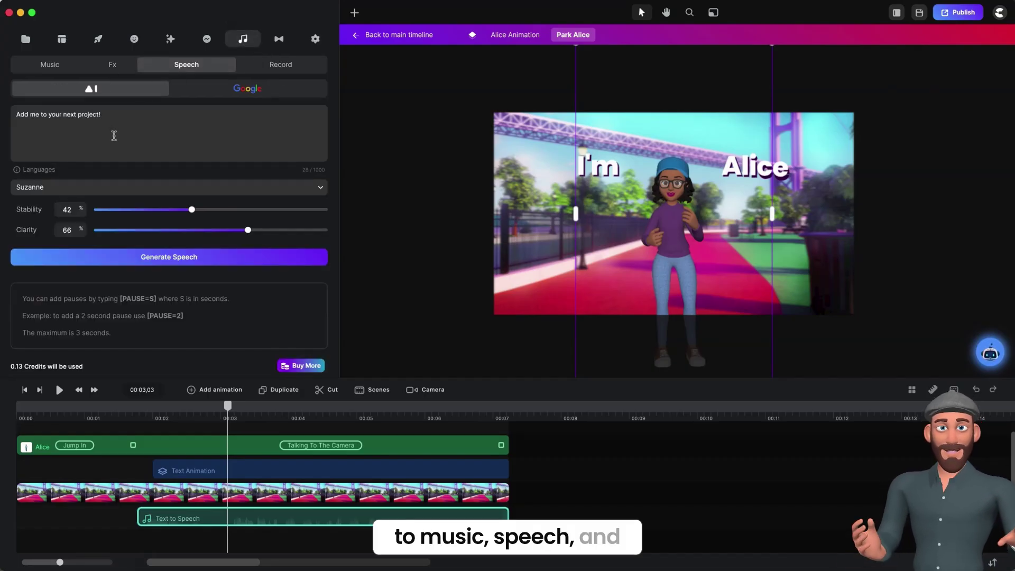
key(BackSpace)
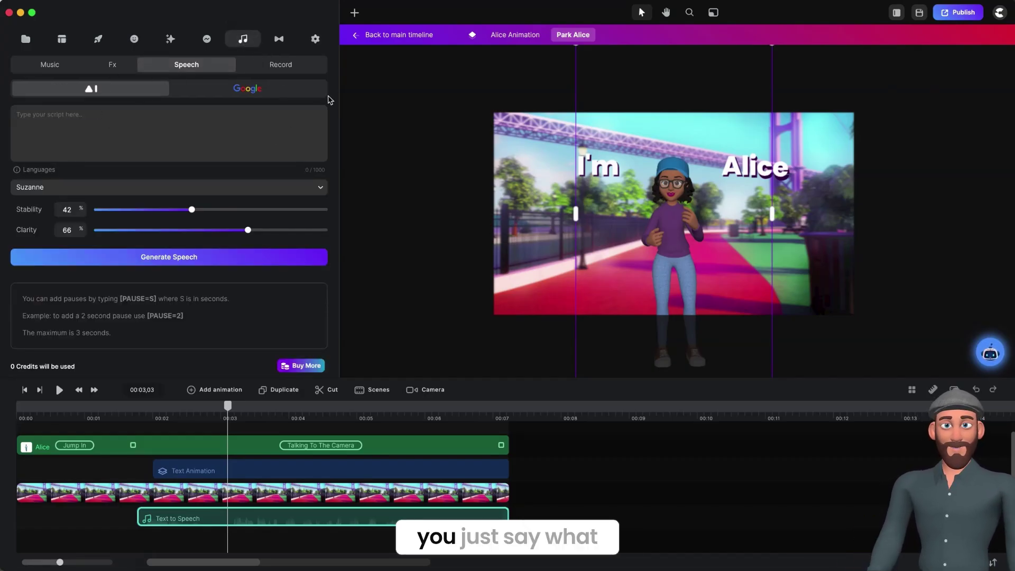
text(Hi I'm Alice!)
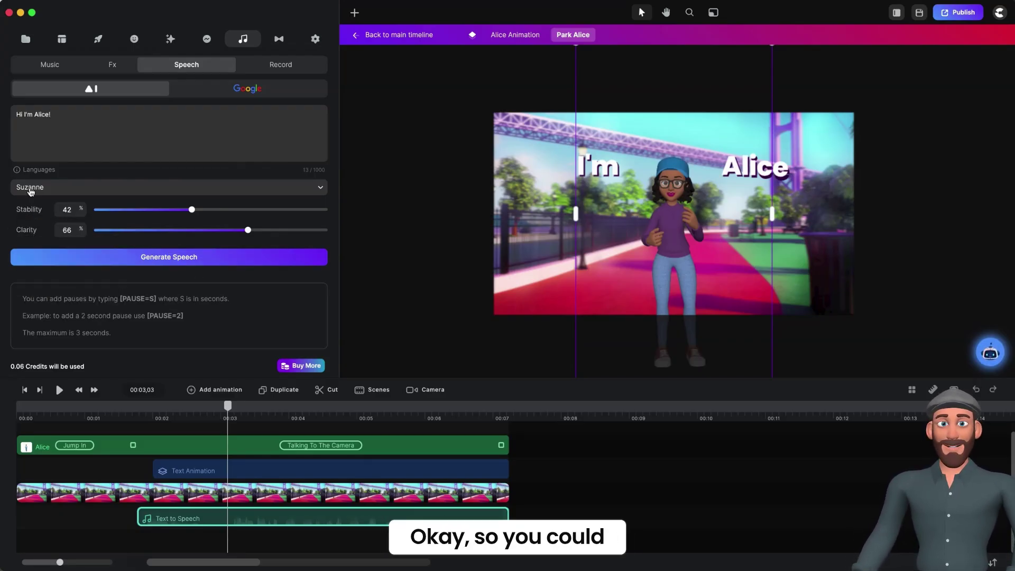
Look through the female AI voices, keep Suzanne, and generate the speech and import it into the project media
click(30, 188)
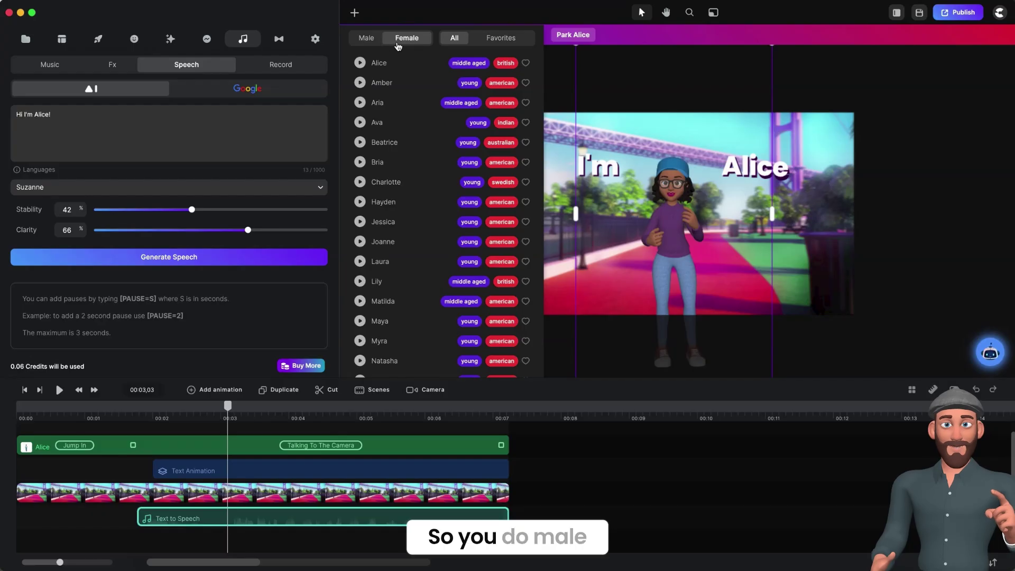
click(370, 47)
scroll(390, 243, down, 5)
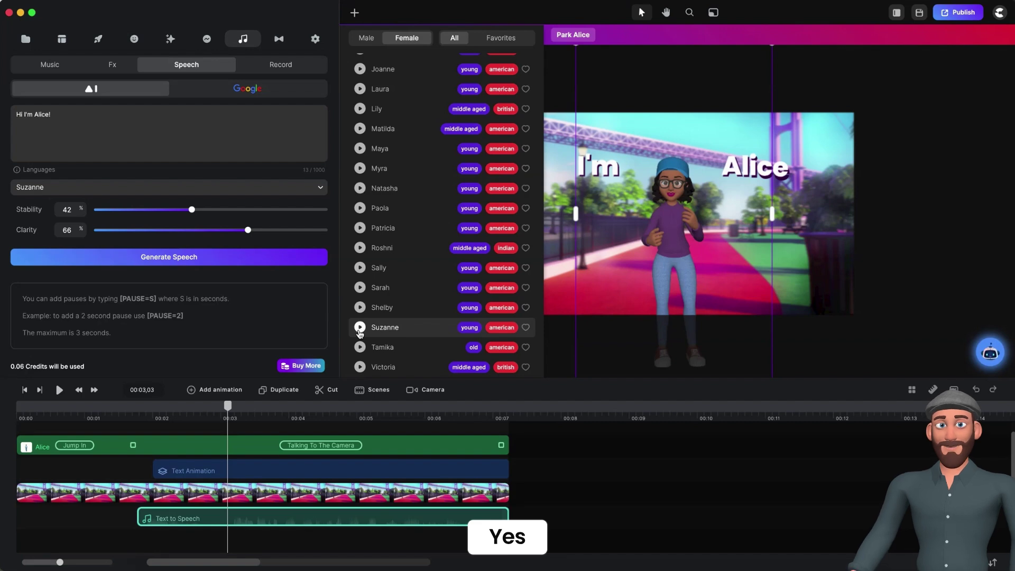
click(527, 324)
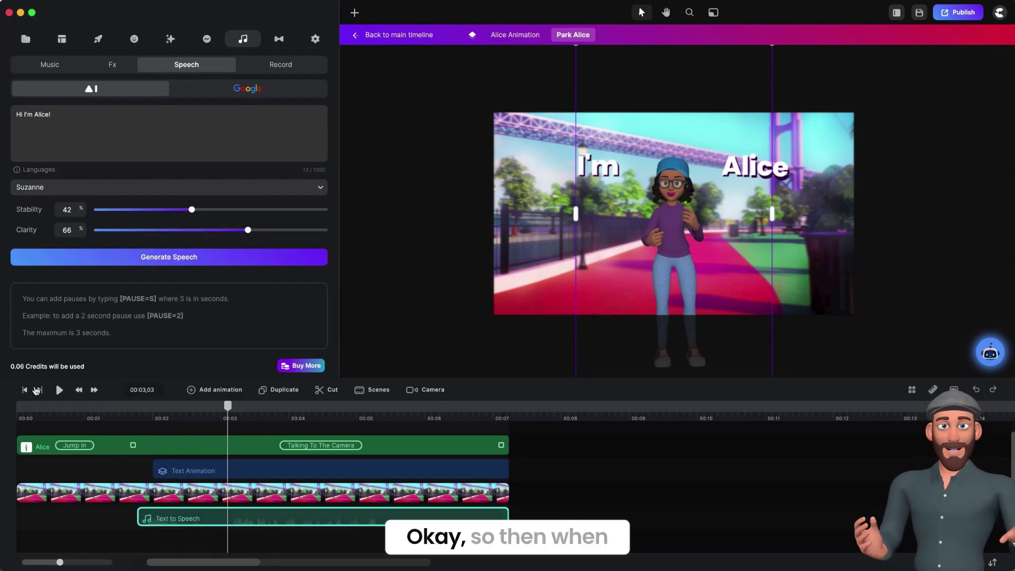
click(153, 258)
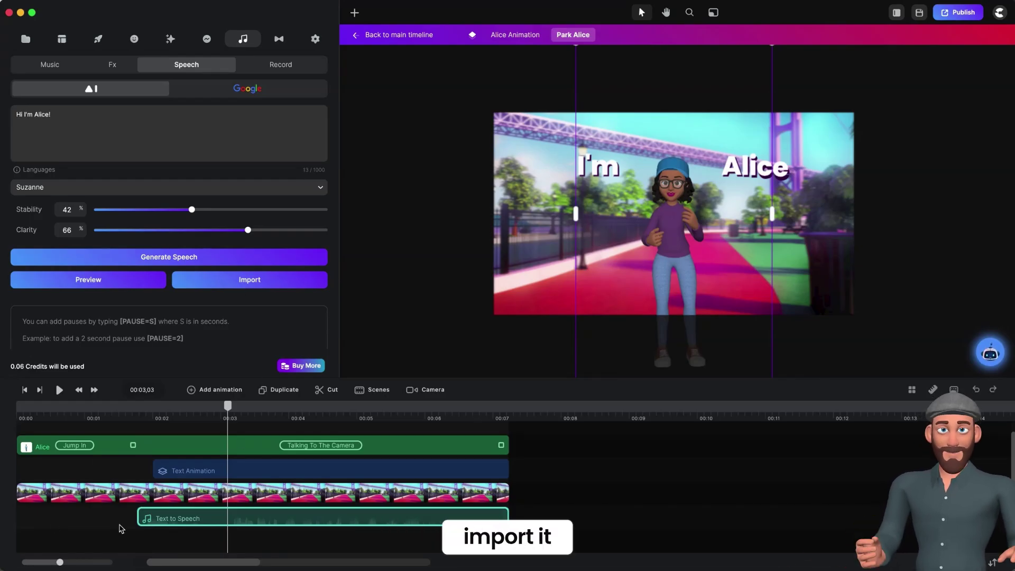
click(218, 280)
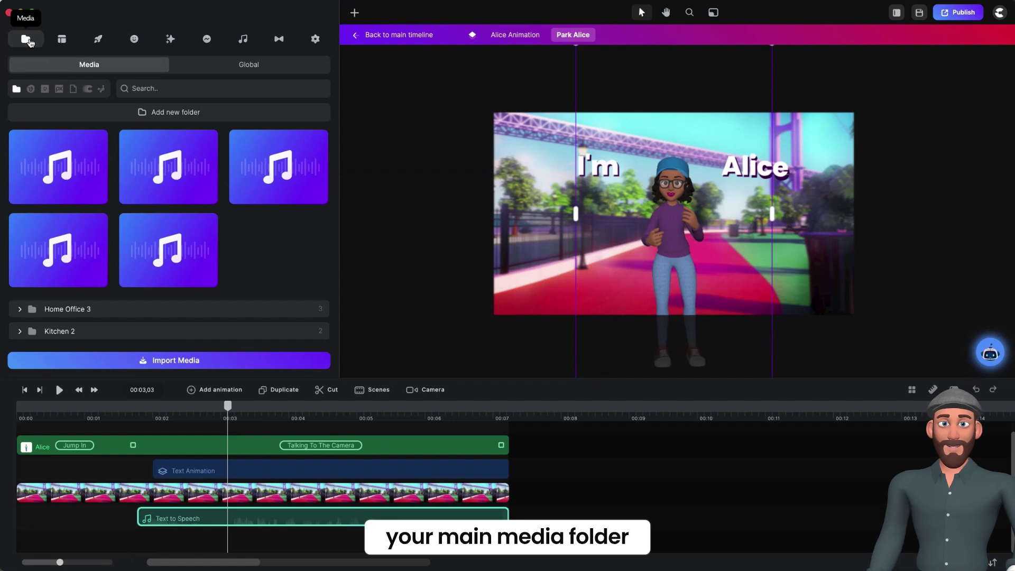
Rename the newly imported speech audio in the project media as "im Alice"
right_click(166, 263)
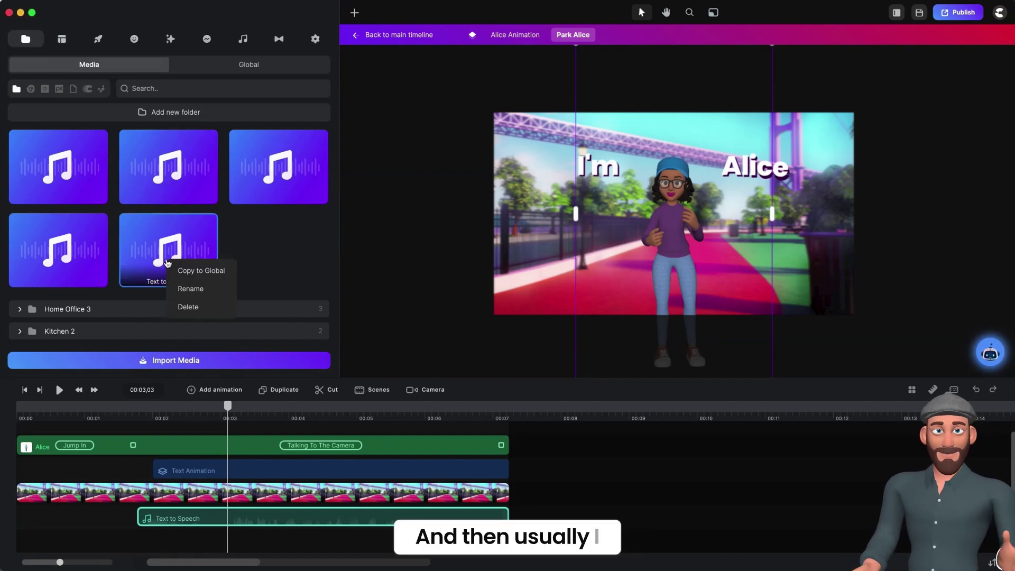
click(229, 293)
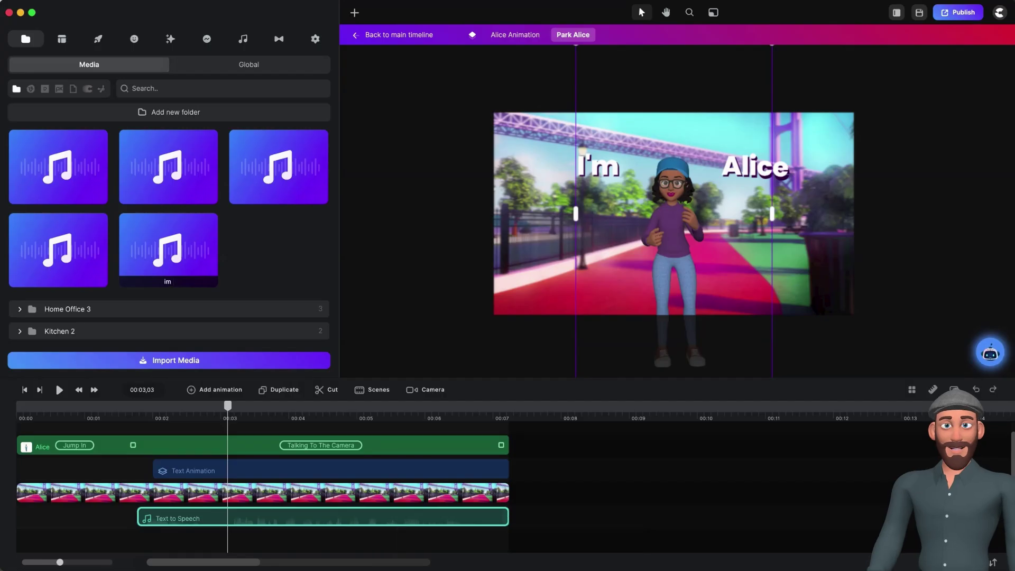
text(ali)
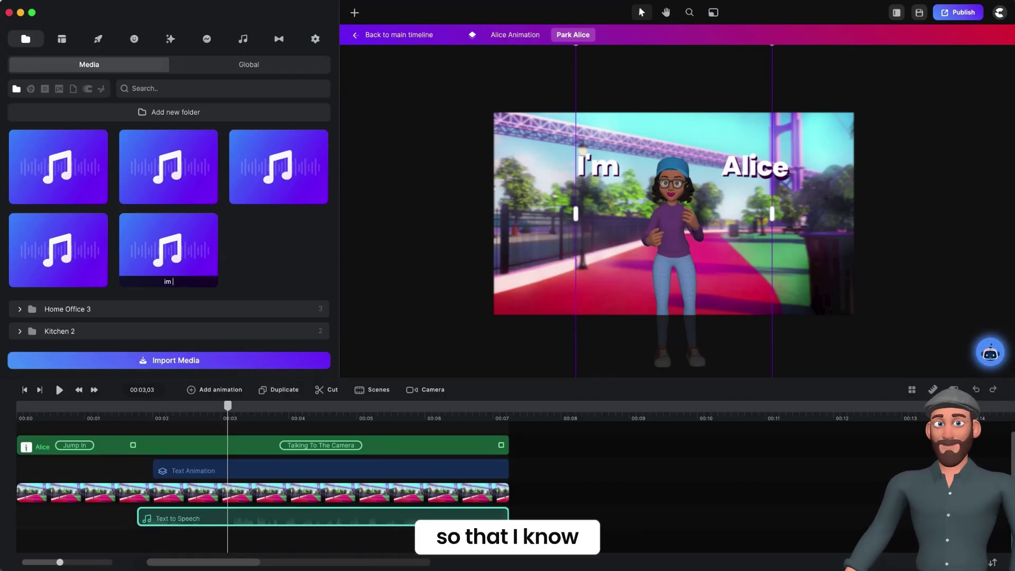
text( Alice)
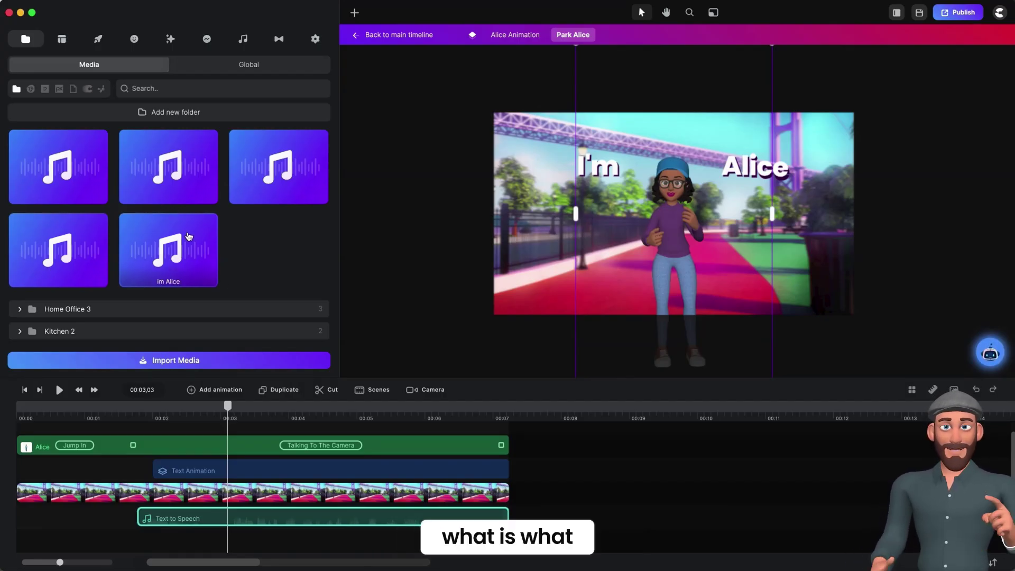
Place the im Alice audio on a track beneath the Text to Speech clip, and delete it from the timeline again
click(188, 238)
drag(180, 275, 167, 548)
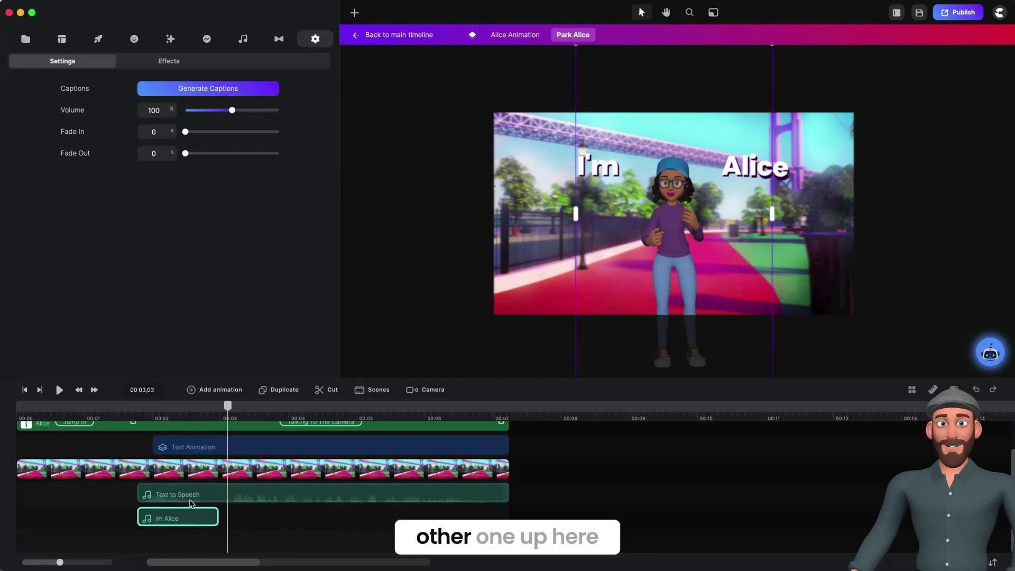
click(206, 534)
click(202, 523)
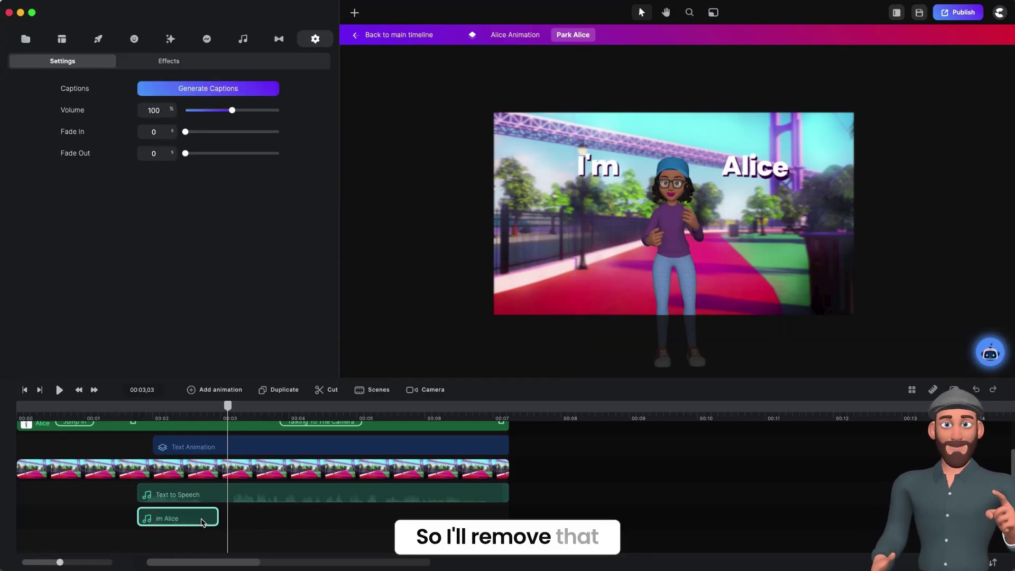
key(Delete)
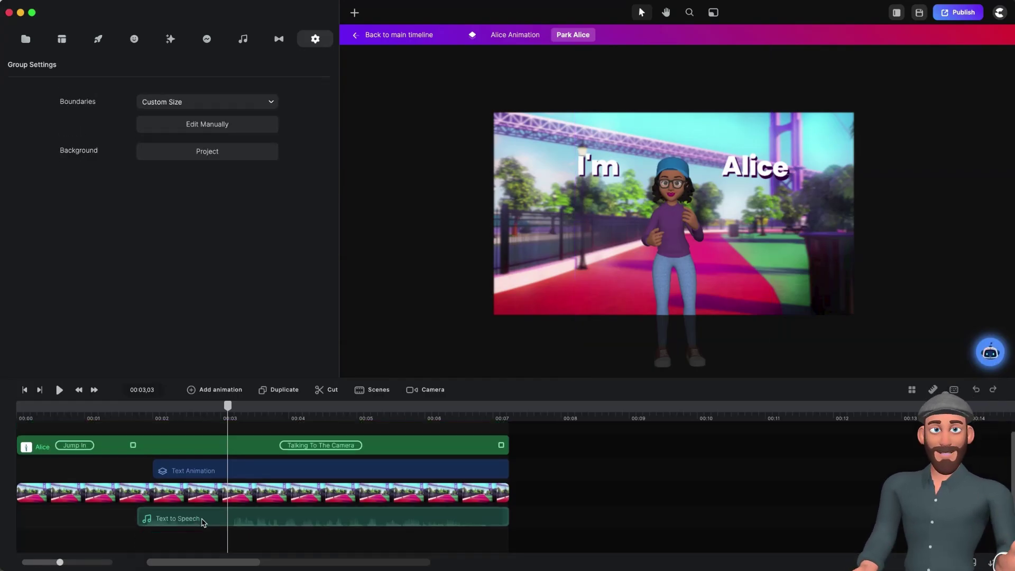
Lip-sync the Text to Speech clip with Alice and play the scene from 00:01,22
click(134, 414)
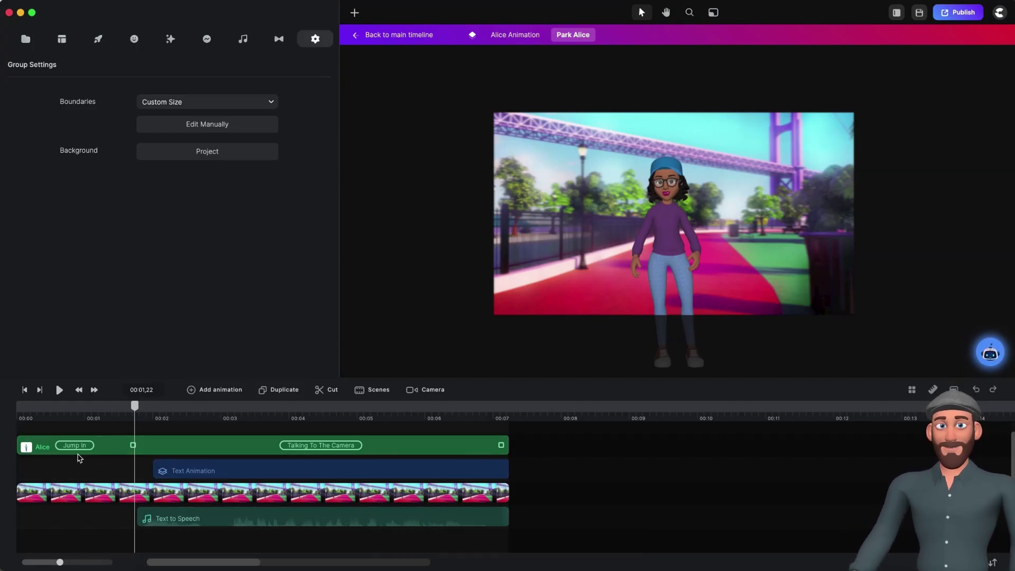
click(175, 521)
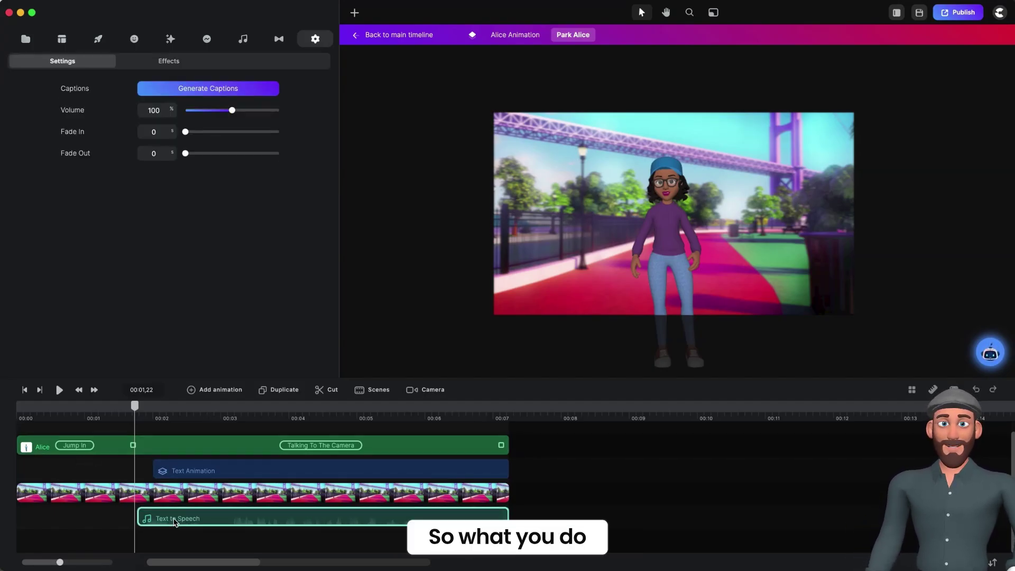
right_click(183, 518)
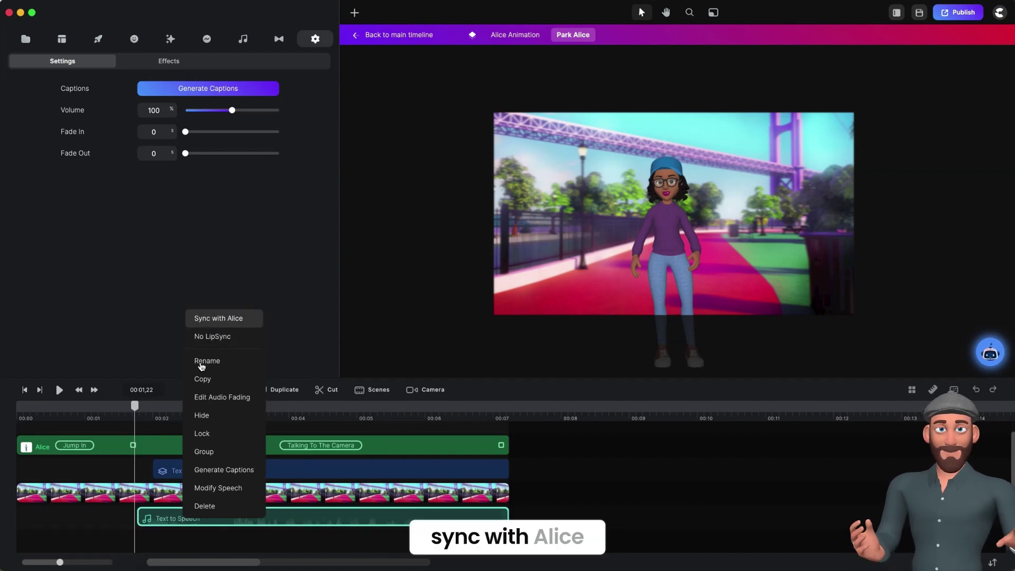
click(218, 318)
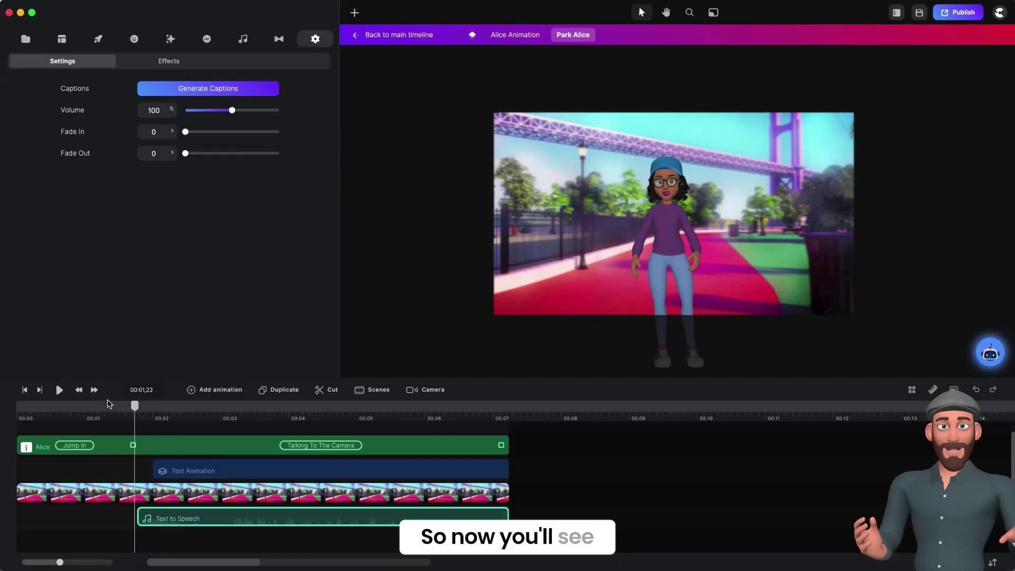
key(space)
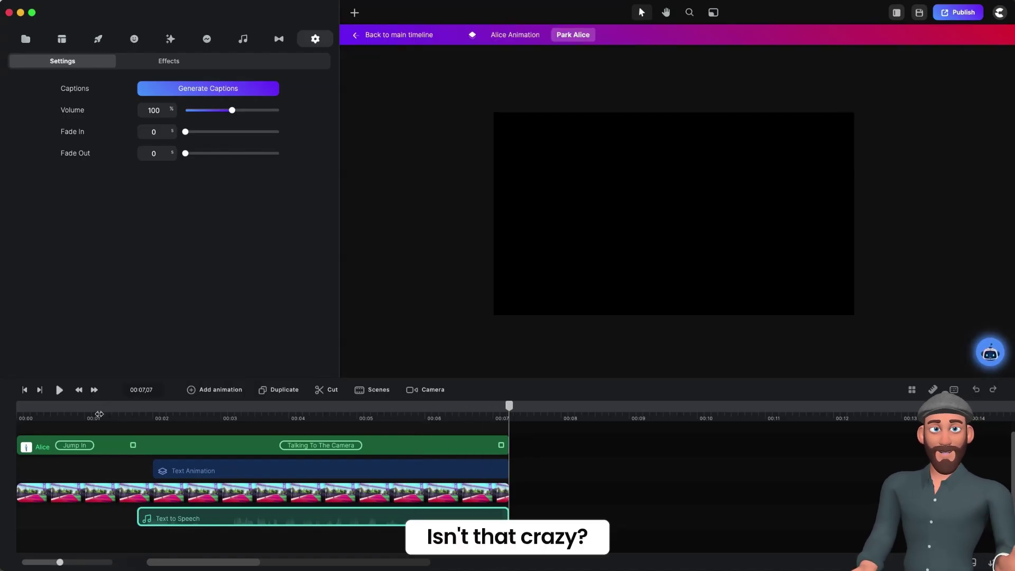
Customize the Alice character at 00:03,03 by changing her bottom to Sport Pants
click(227, 412)
click(206, 447)
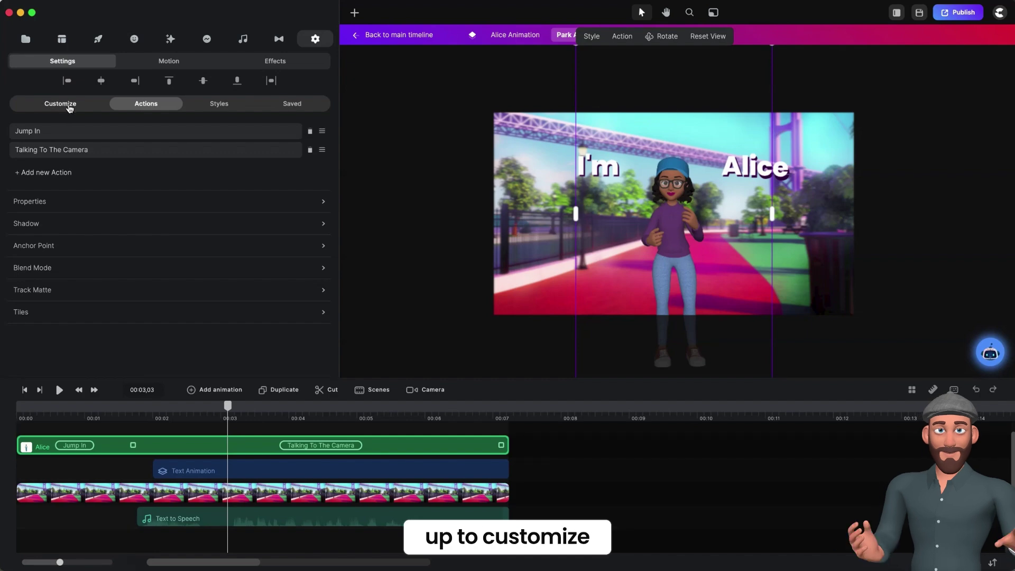
click(67, 104)
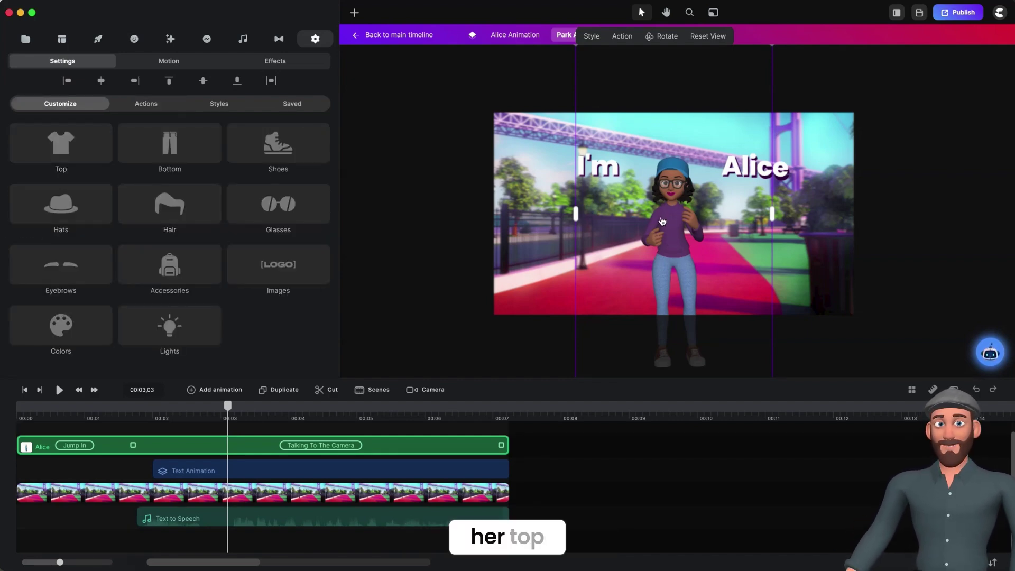
click(207, 144)
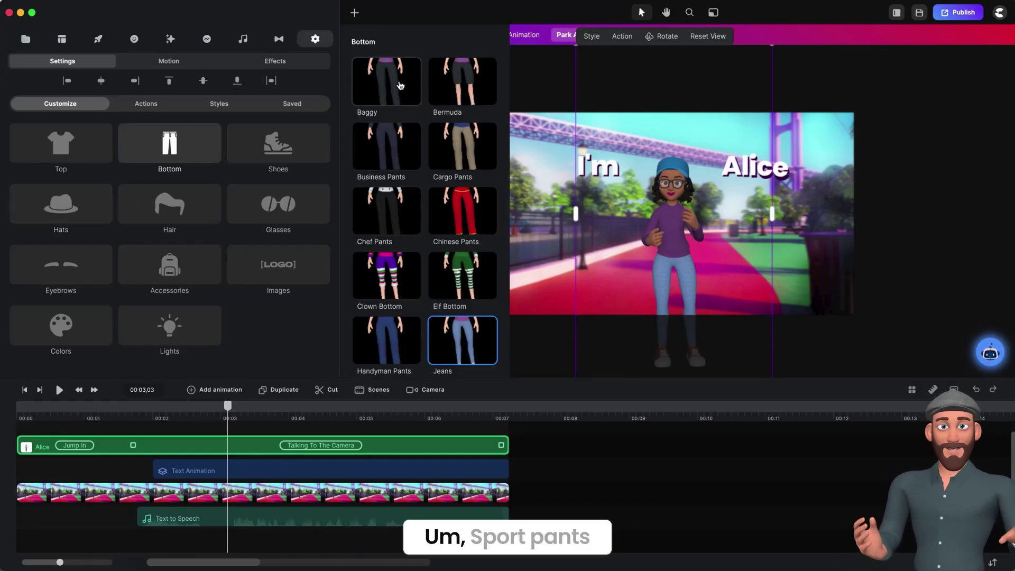
scroll(402, 238, down, 10)
scroll(404, 242, down, 1)
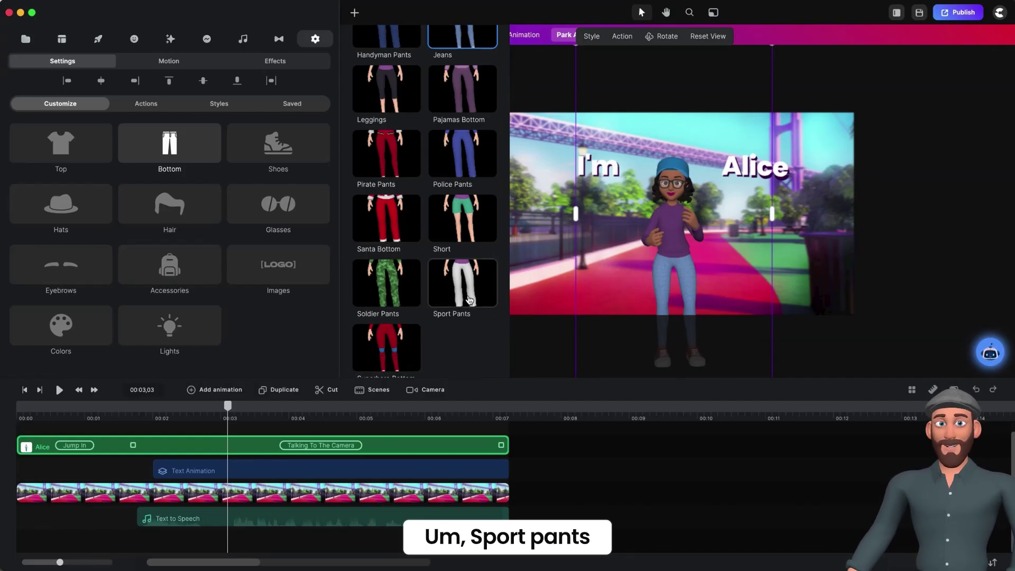
click(468, 288)
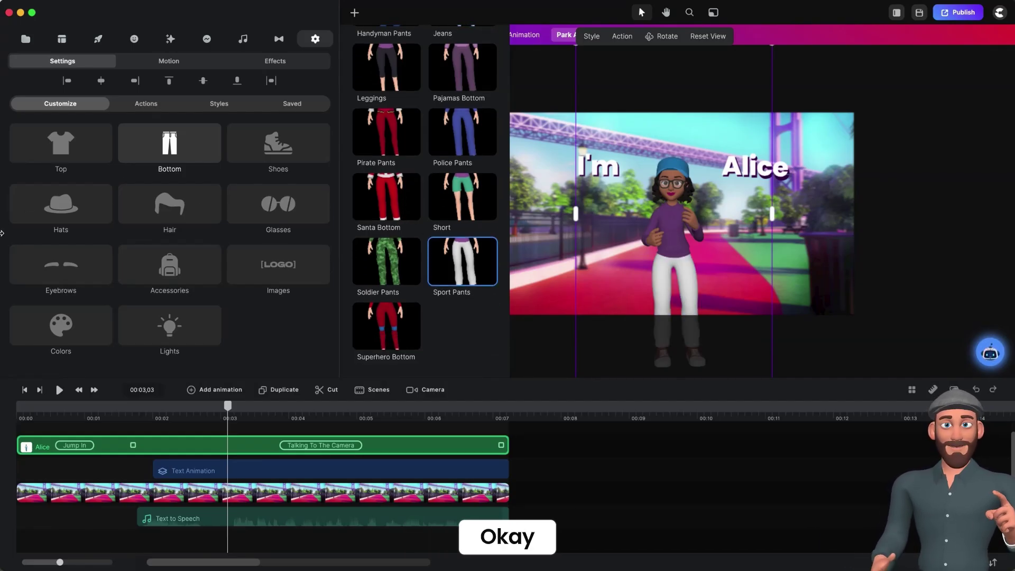
Set both bottom colors of Alice's outfit to the light purple favorite color
click(63, 328)
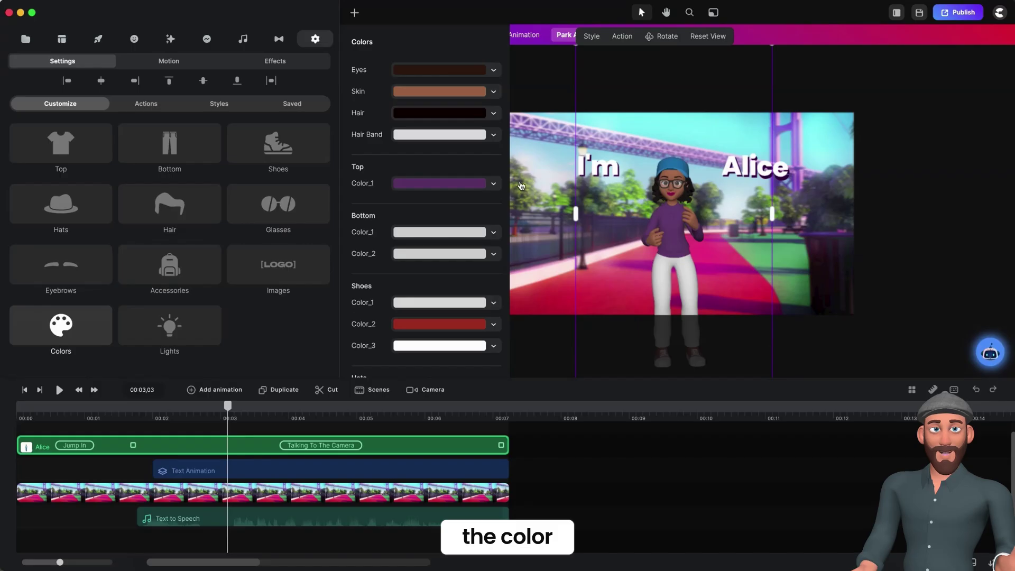
click(446, 233)
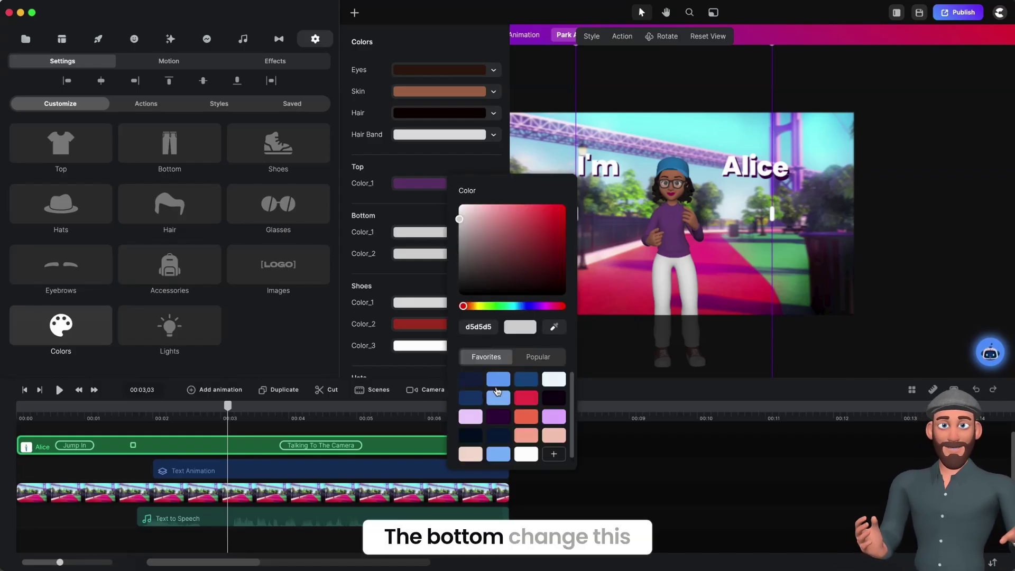
click(564, 417)
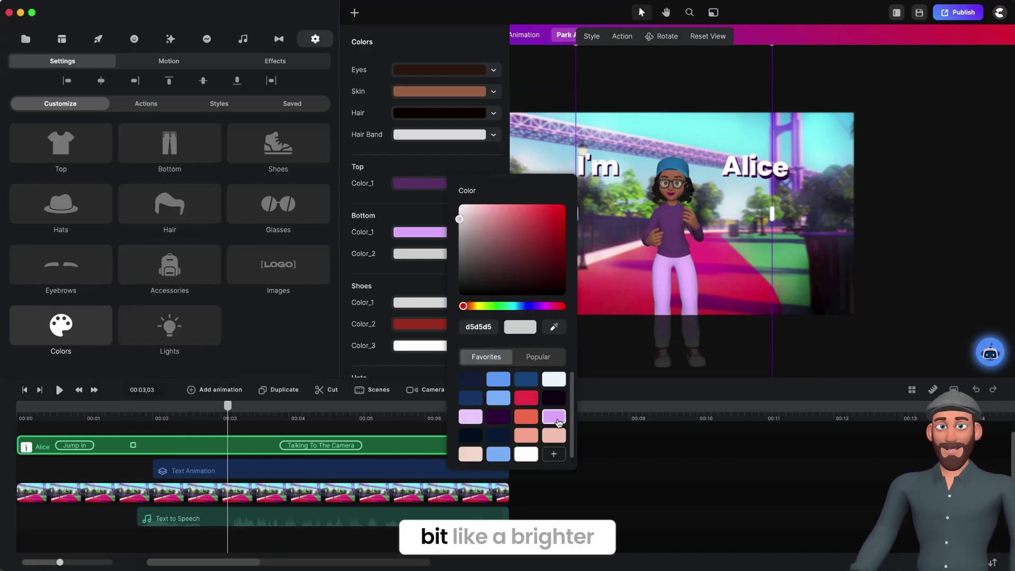
click(428, 285)
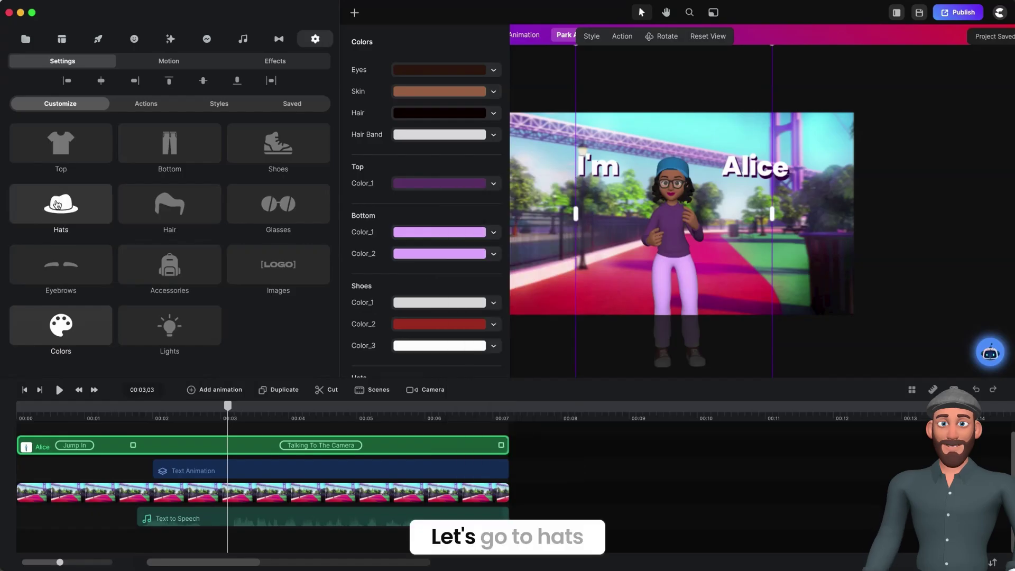
Replace Alice's cap with the Beanie Hat and set the hat color to light purple e3bcff
click(61, 206)
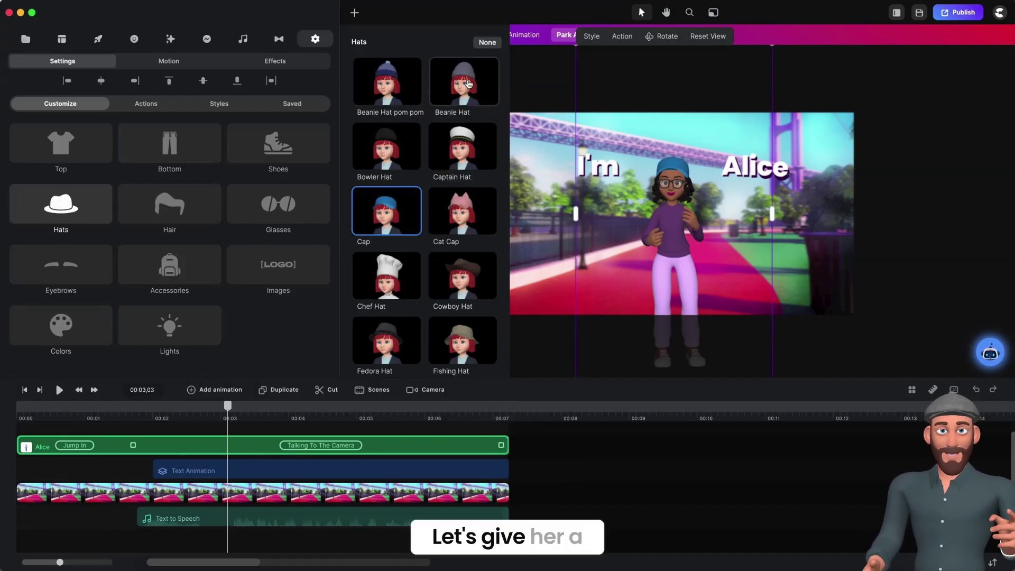
click(468, 83)
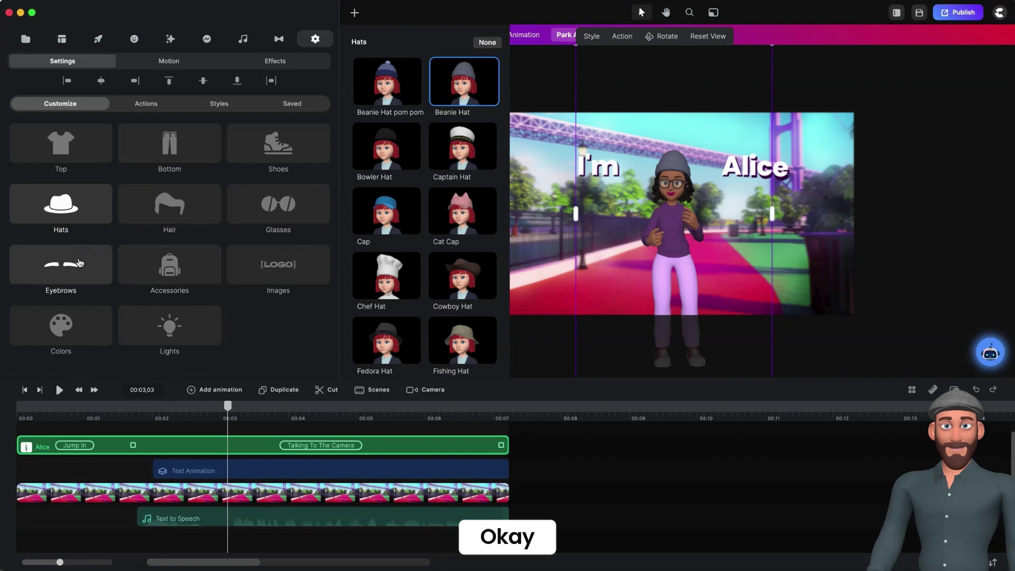
click(58, 330)
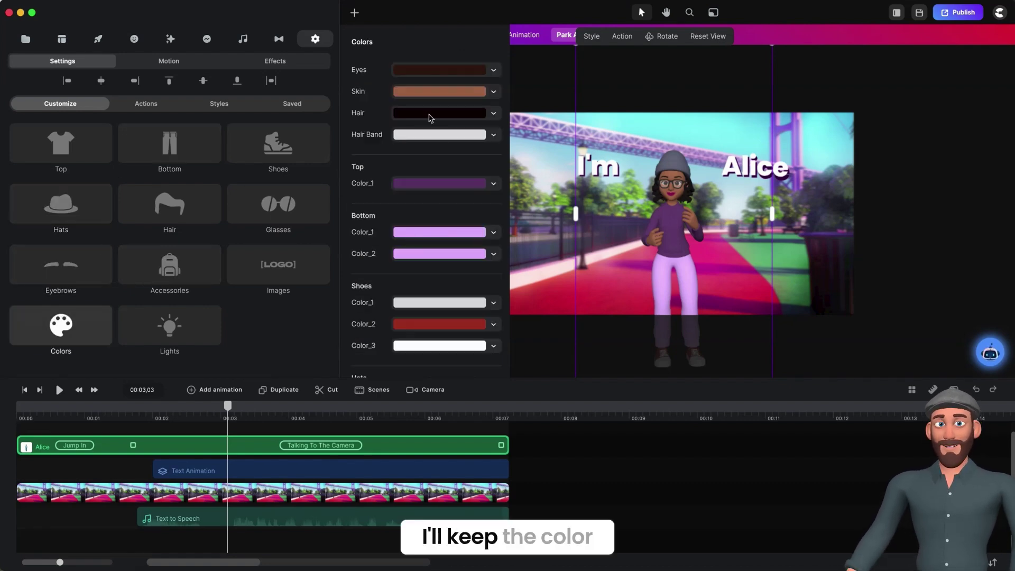
scroll(370, 236, down, 4)
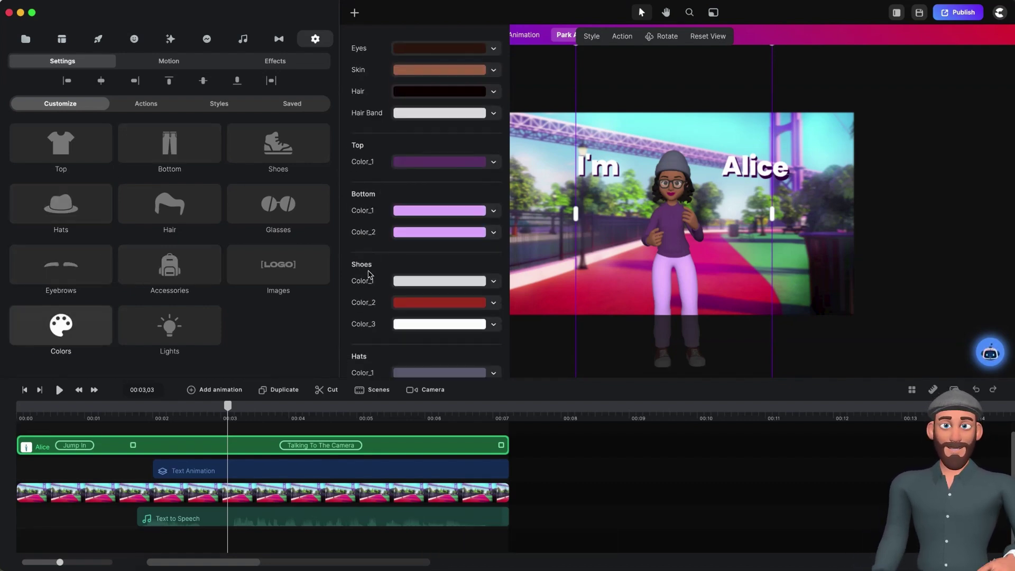
click(440, 315)
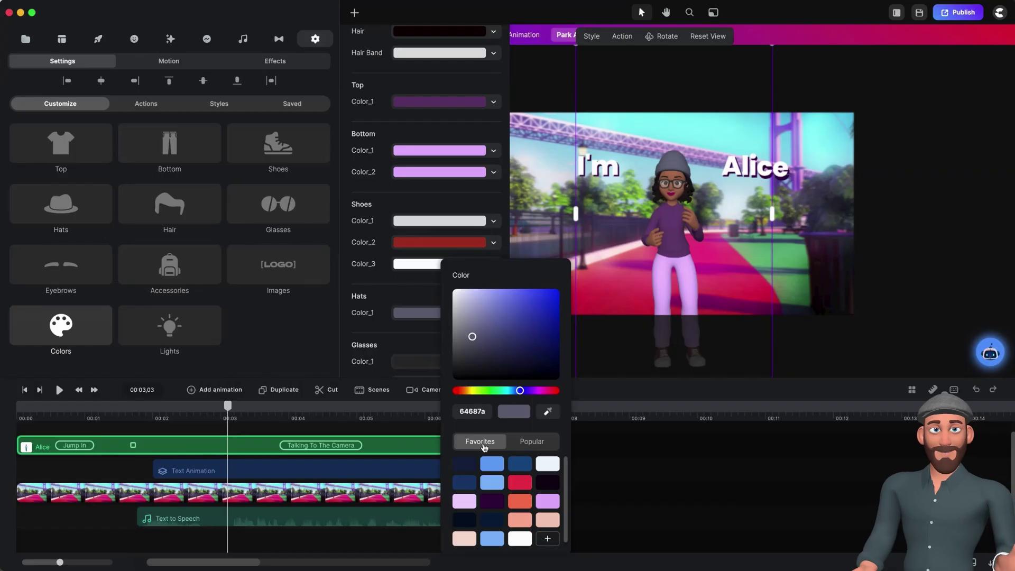
click(547, 501)
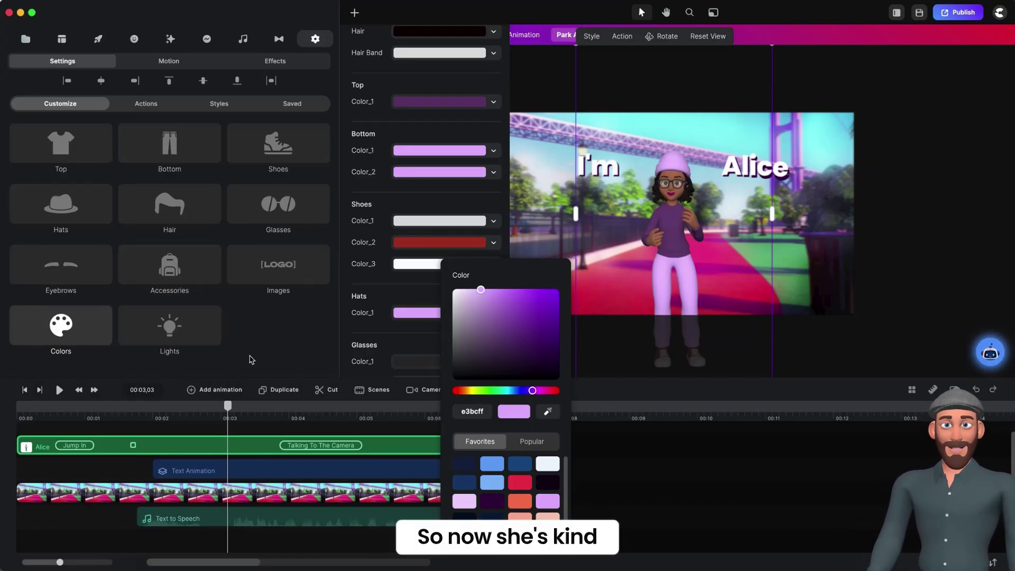
Set the first color of Alice's shoes to the pale lavender favorite and the second to dark purple 3c0144
click(252, 360)
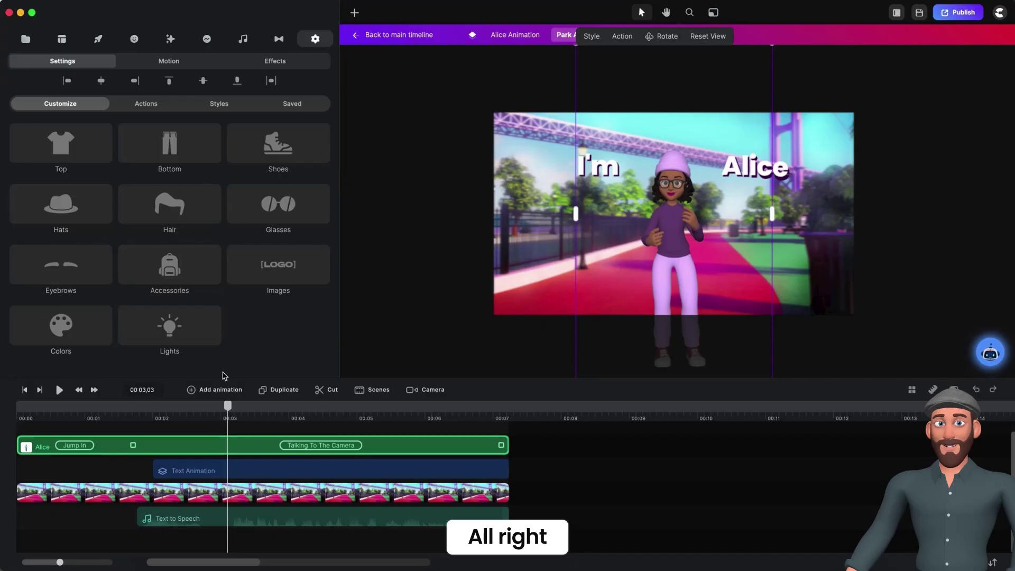
click(84, 340)
scroll(387, 319, down, 3)
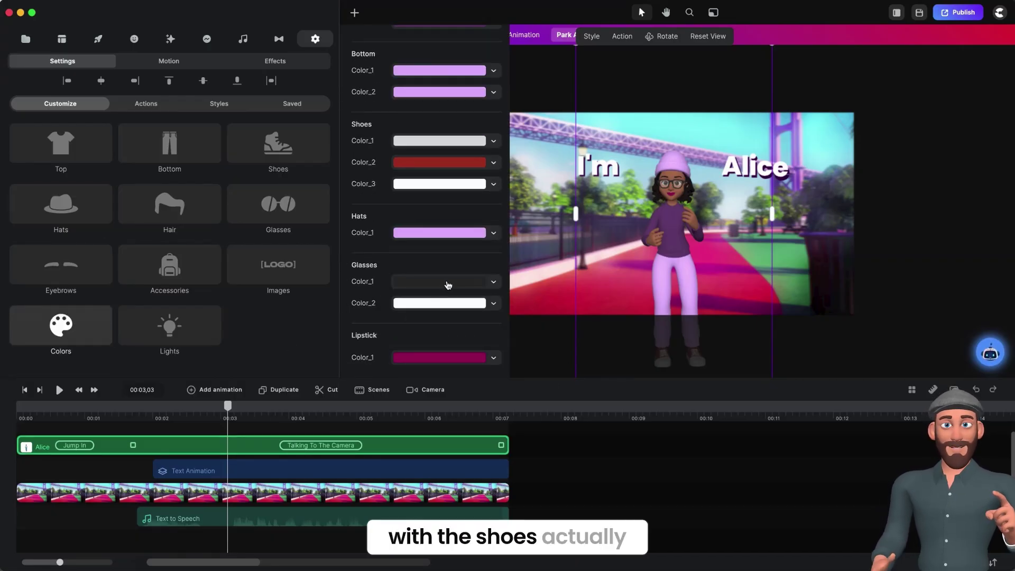
click(423, 141)
click(503, 331)
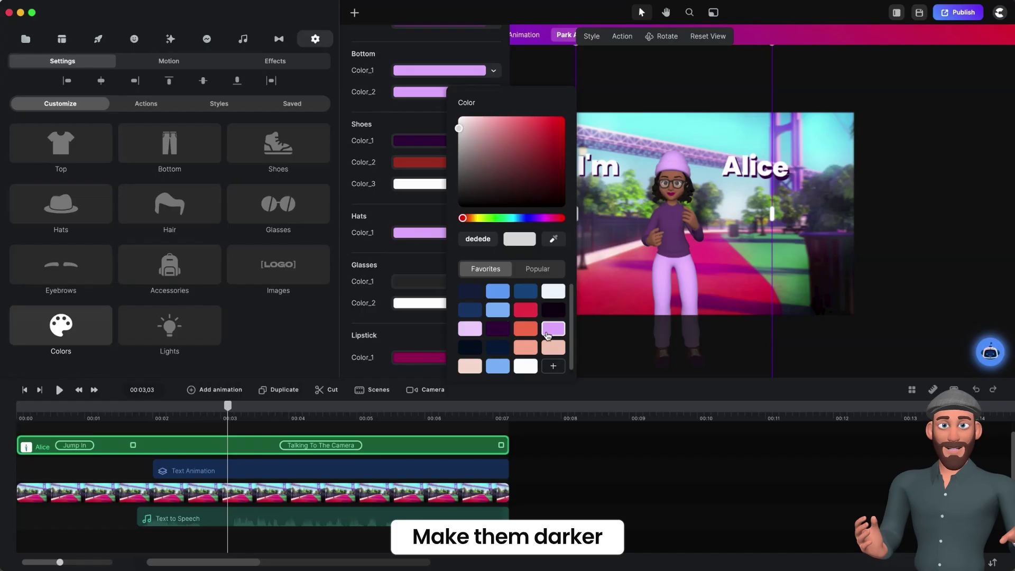
click(470, 329)
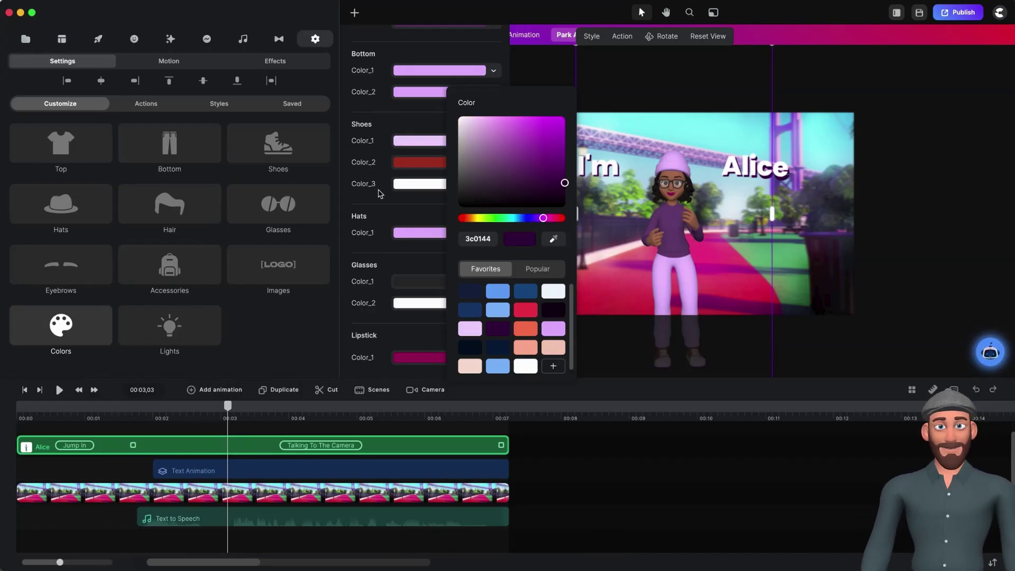
click(410, 163)
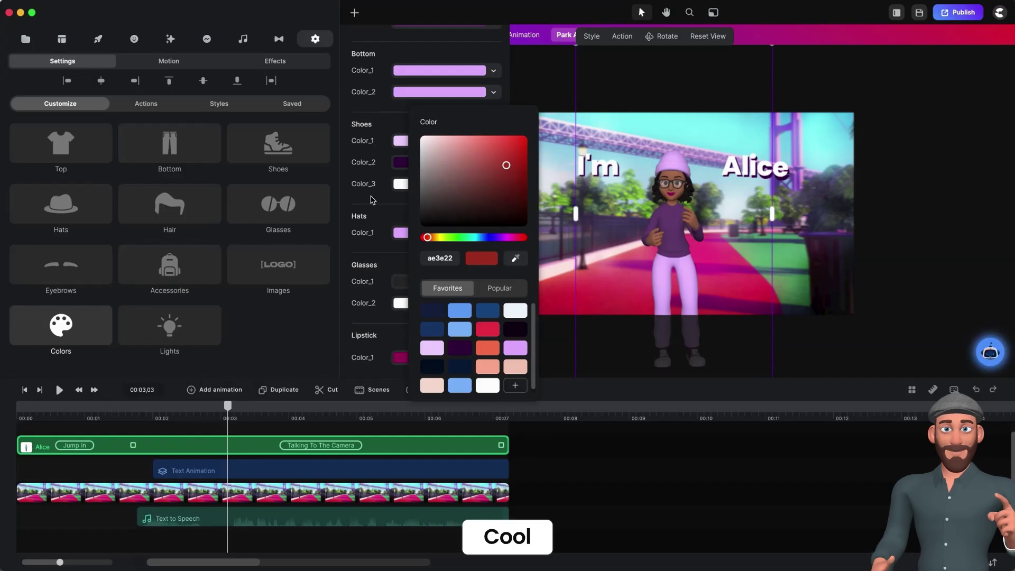
click(377, 203)
key(Escape)
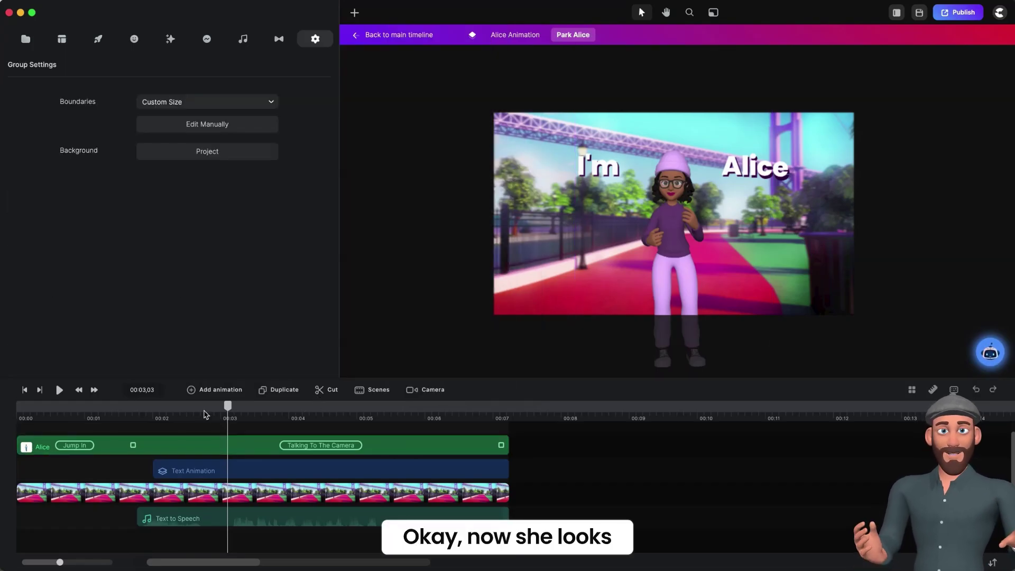
Play the Park Alice scene from its start to review the customized character
click(21, 390)
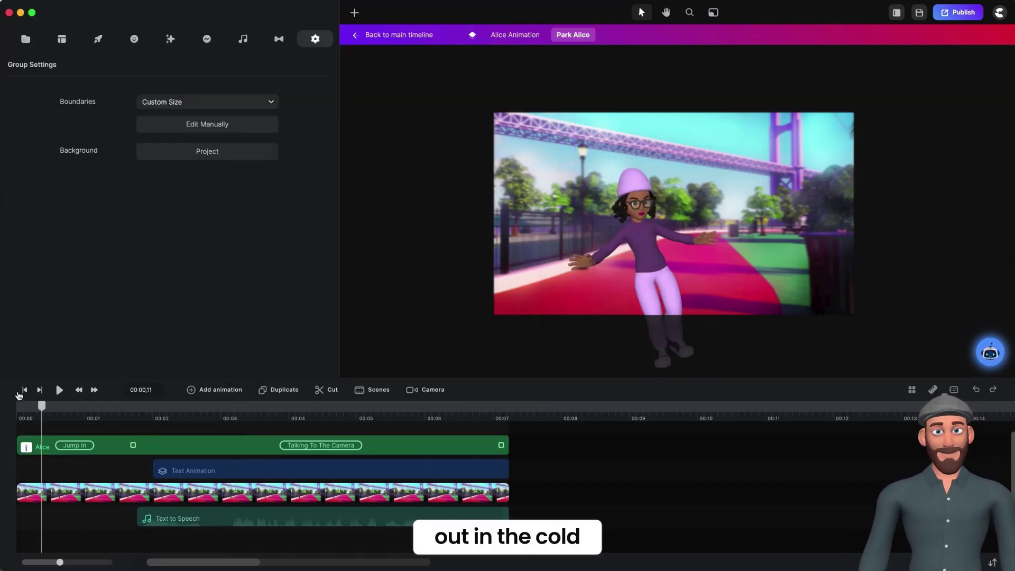
key(space)
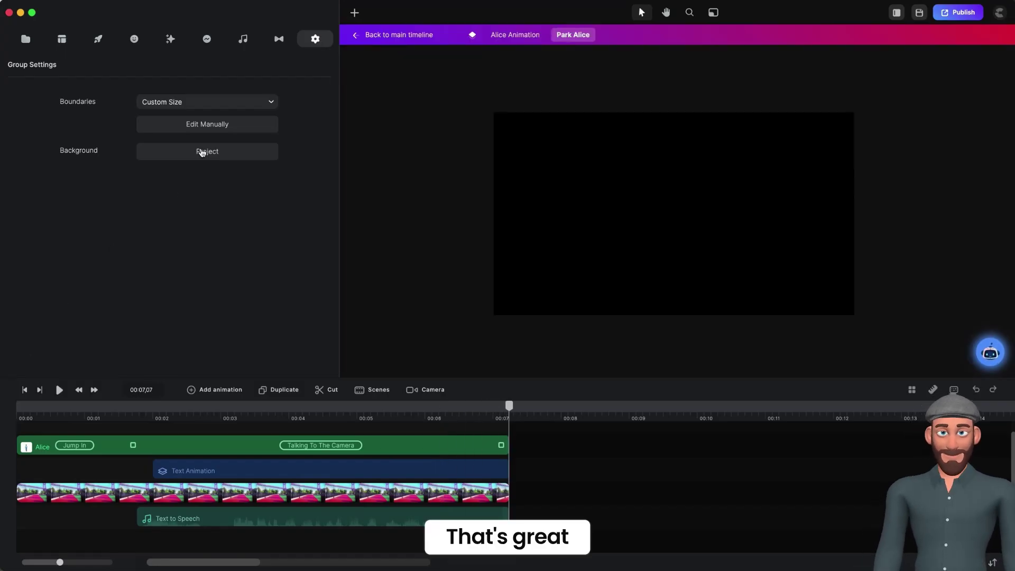
Return to the Alice Animation group, open the Office Alice scene and play it
click(512, 35)
click(495, 416)
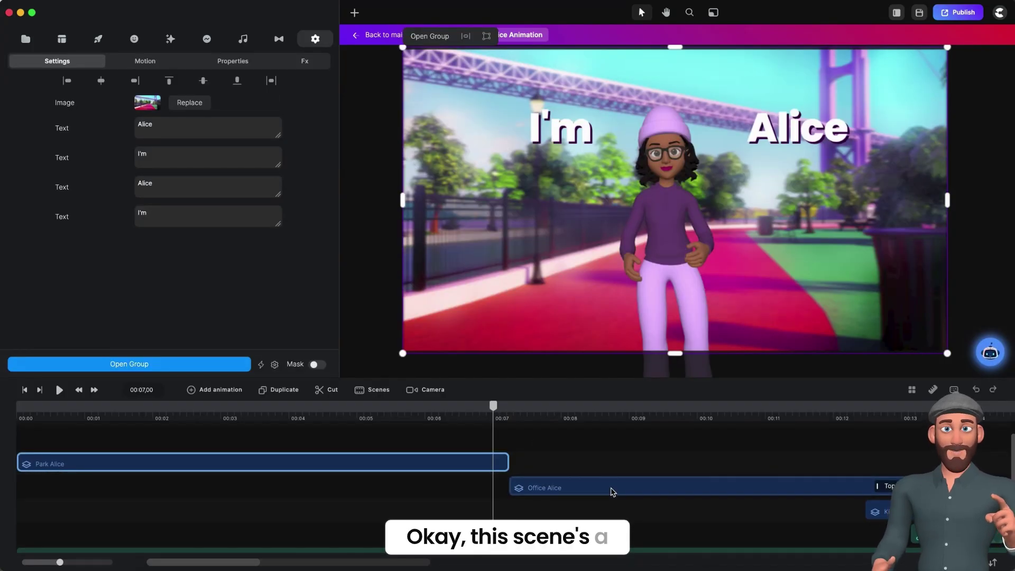
double_click(612, 492)
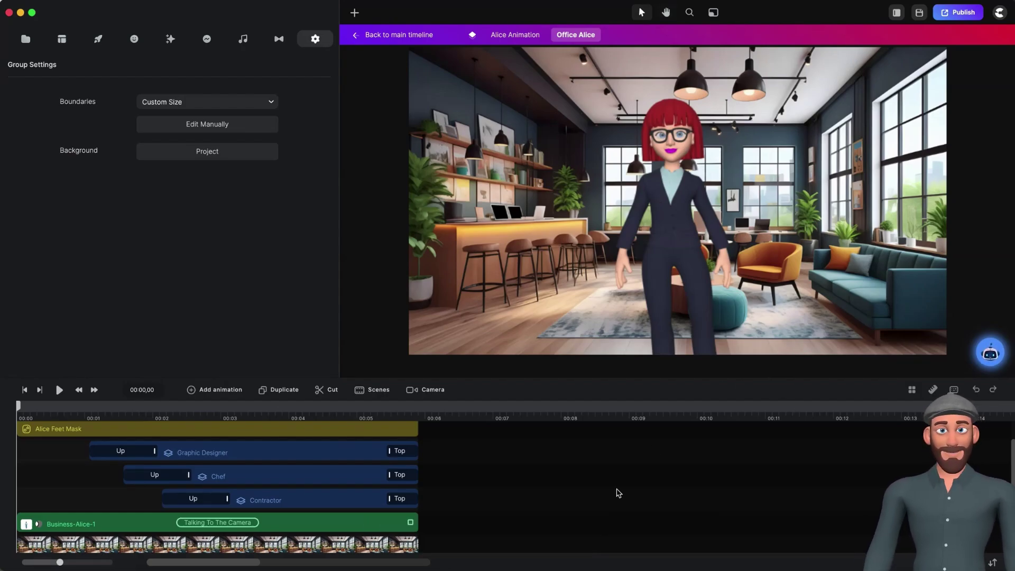
key(space)
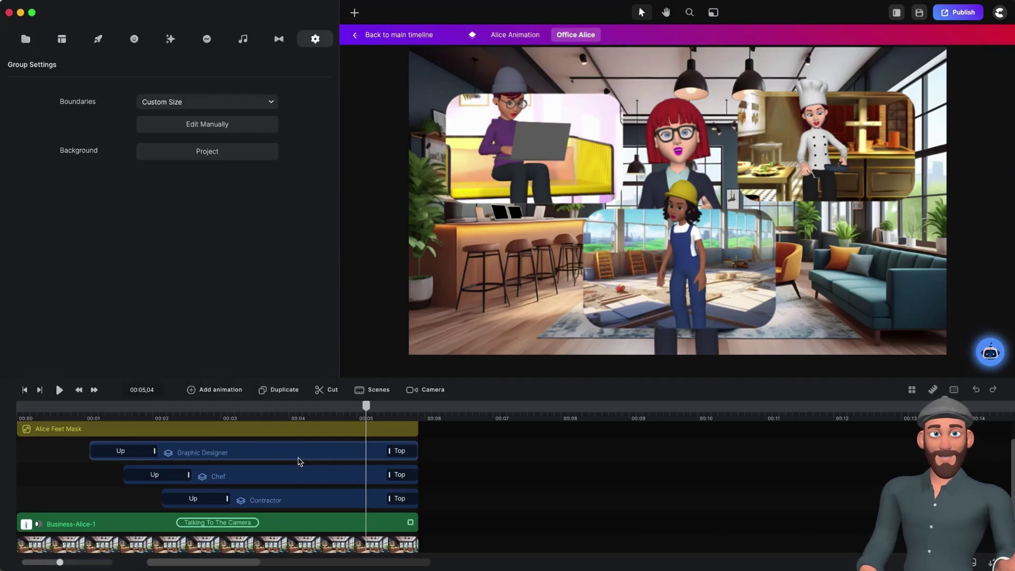
Open the Graphic Designer group and select its character layer with the Working On Macbook action
double_click(315, 457)
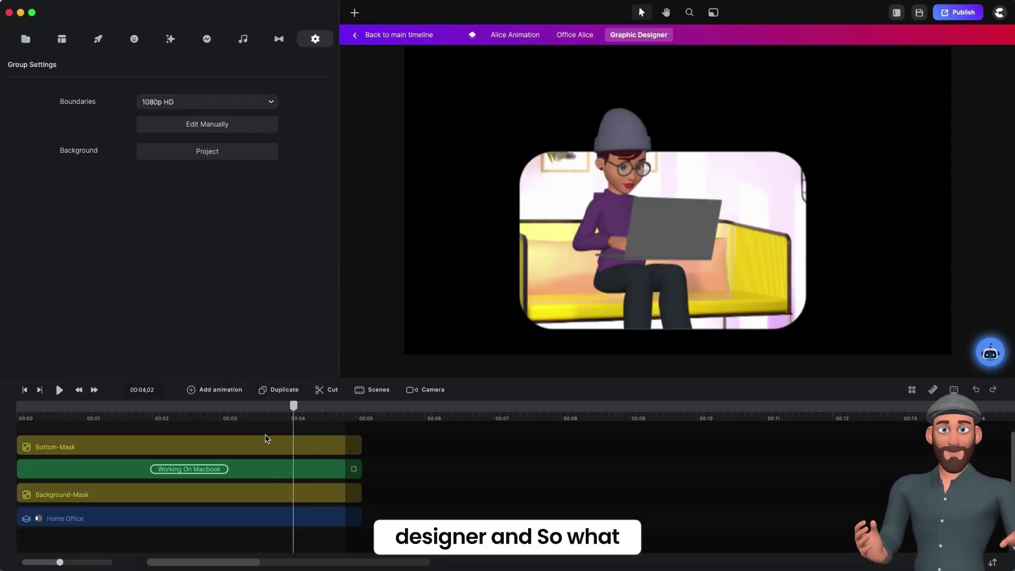
click(88, 479)
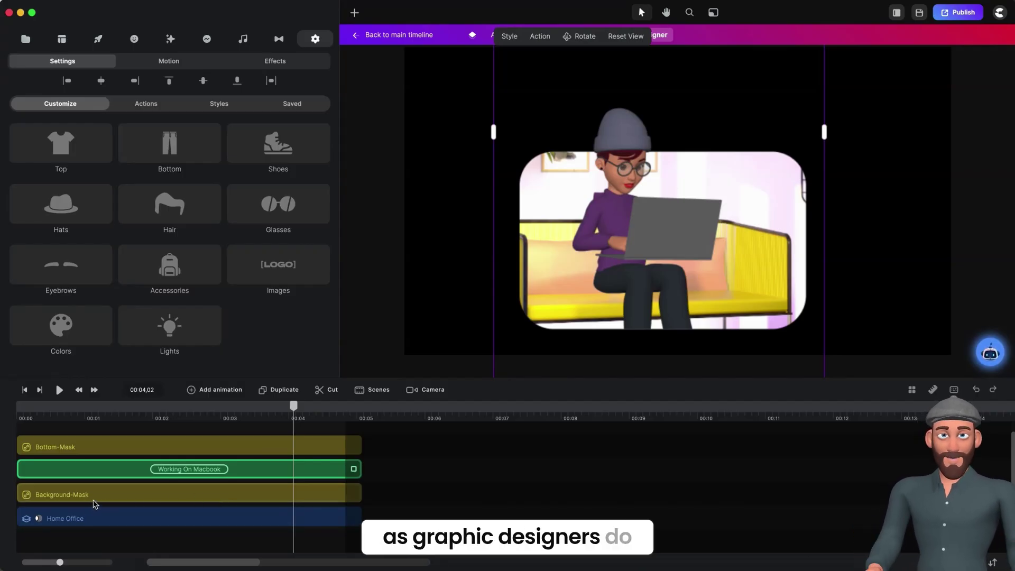
Try removing the Background-Mask layer to expose the full Home Office background, and reselect the character
click(97, 503)
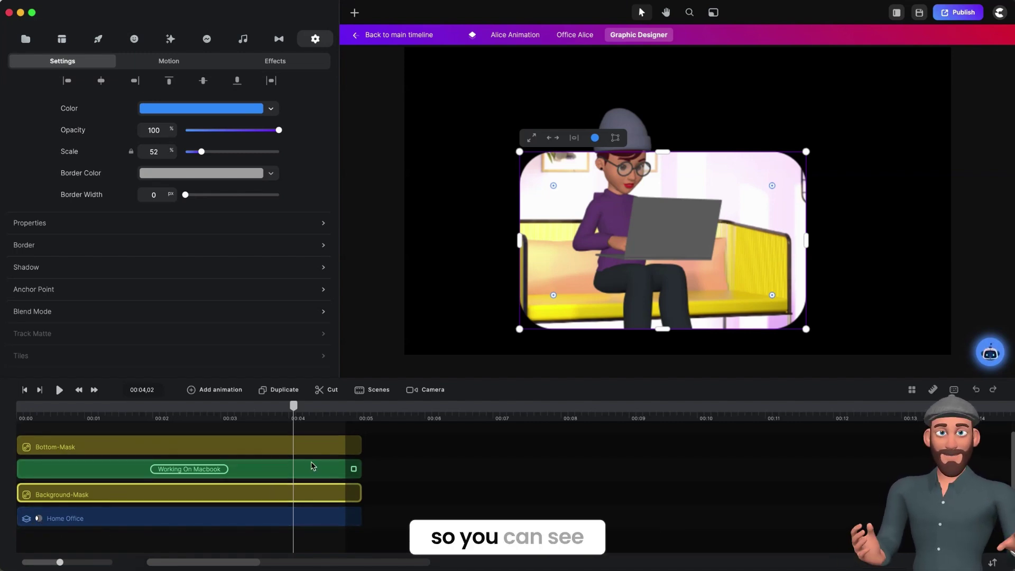
key(Delete)
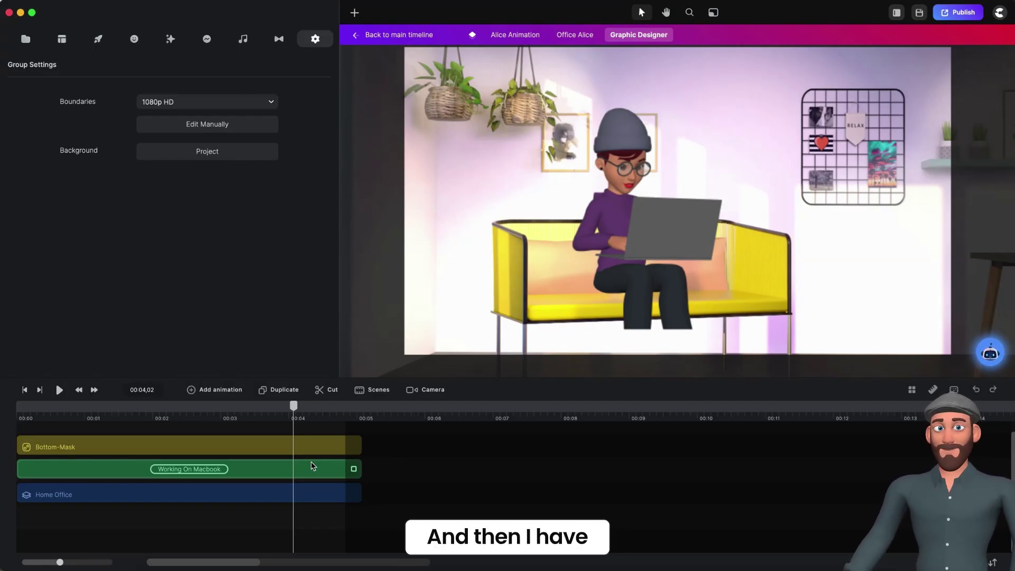
click(591, 336)
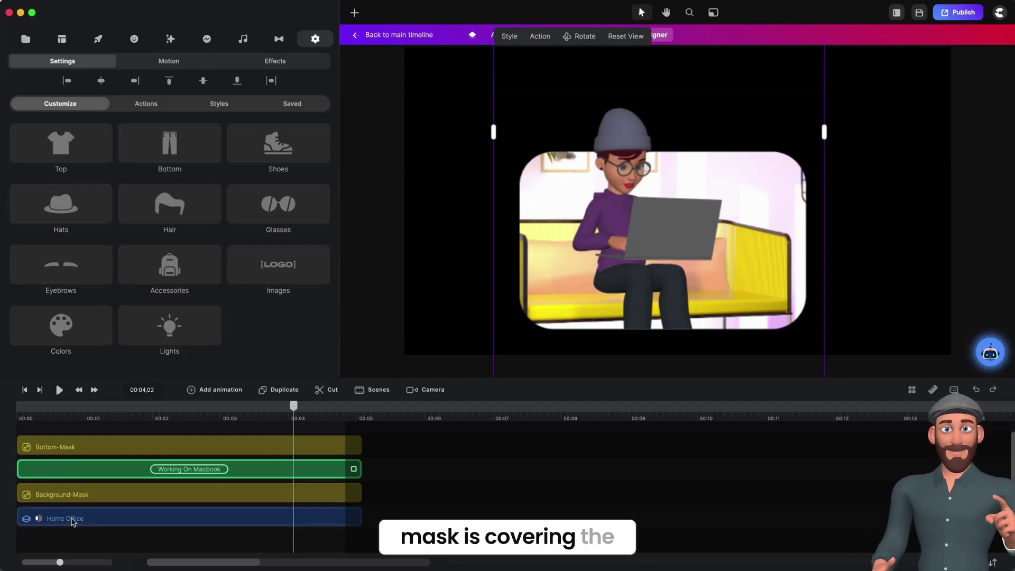
Examine the Track Matte settings and the available mask layers for the Home Office background
click(73, 521)
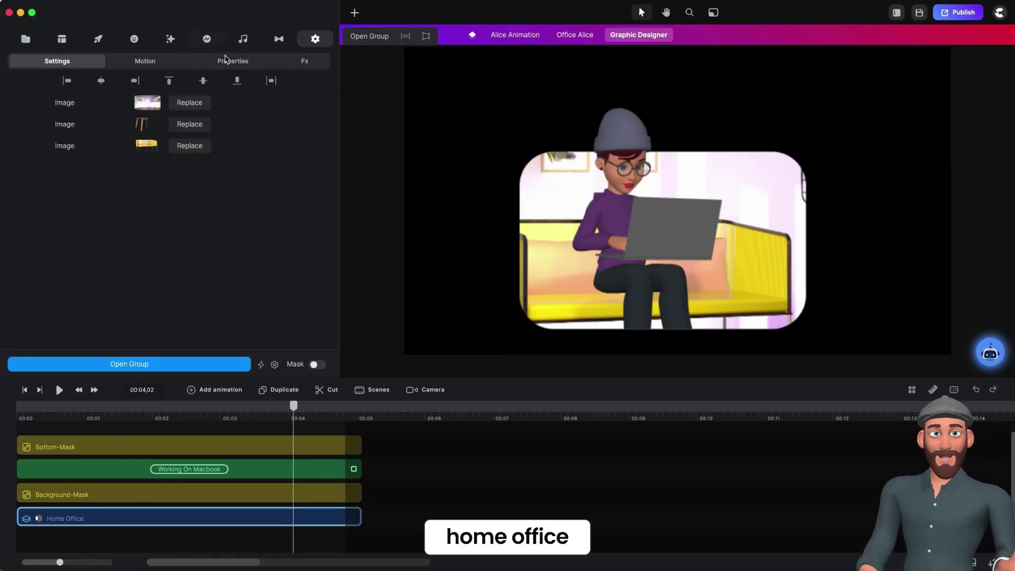
click(233, 60)
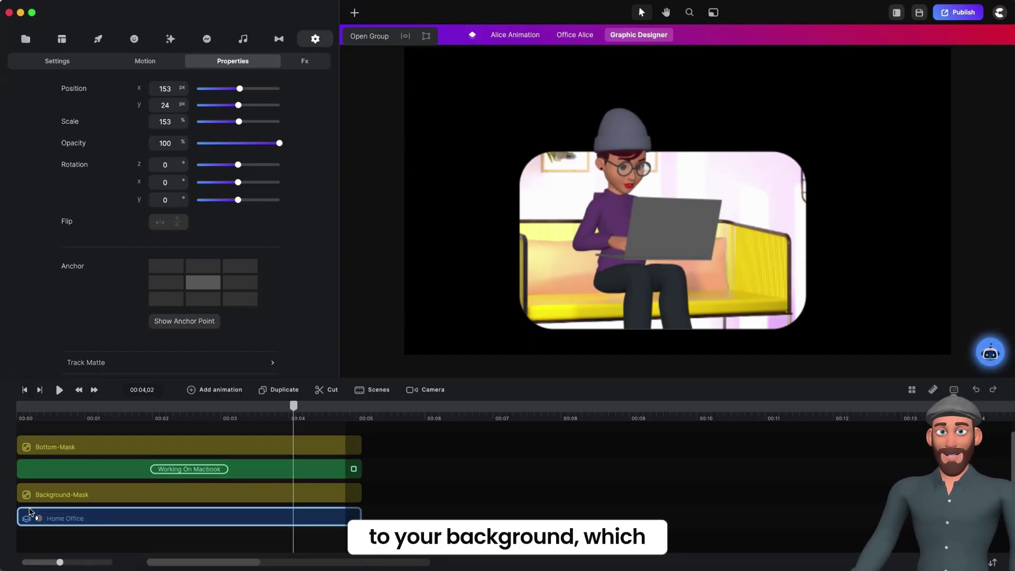
click(90, 363)
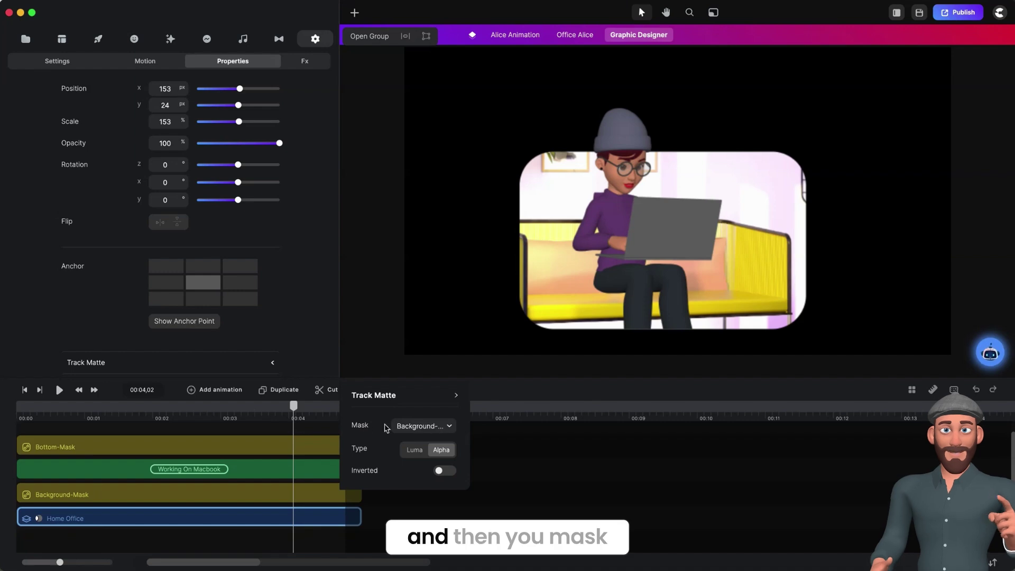
click(415, 427)
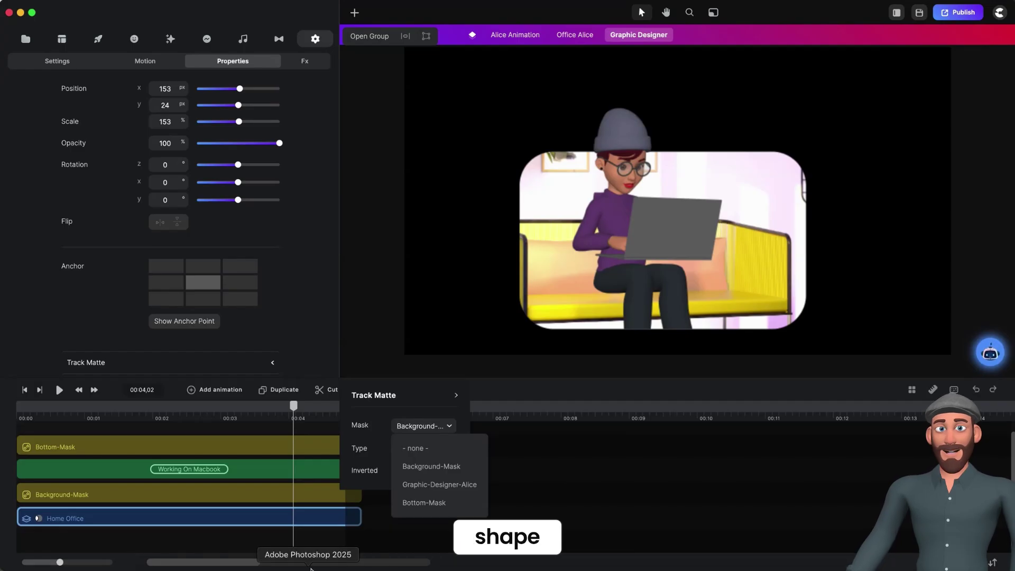
click(271, 533)
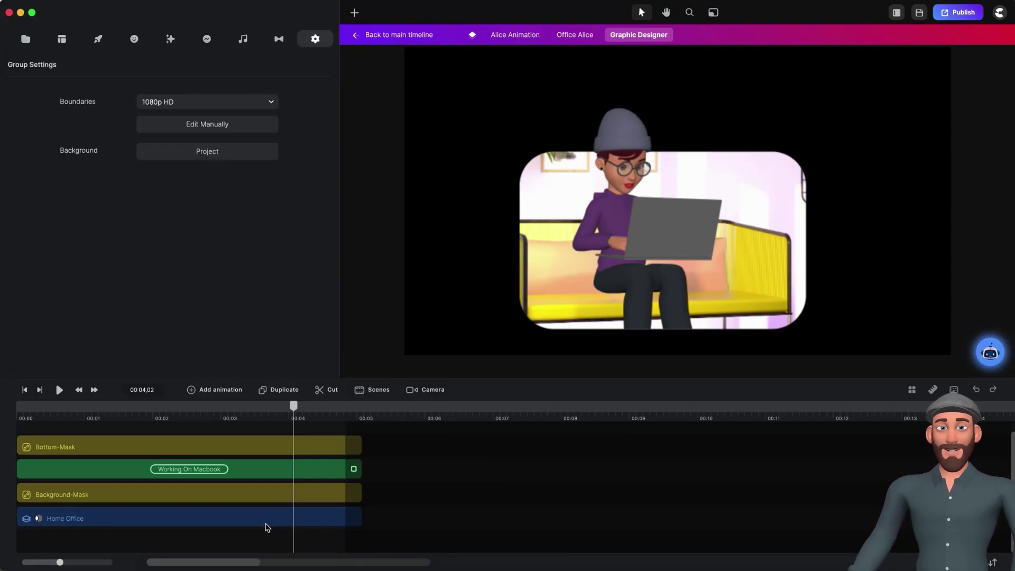
Try deleting the Bottom-Mask layer that hides the character's lower legs
click(115, 478)
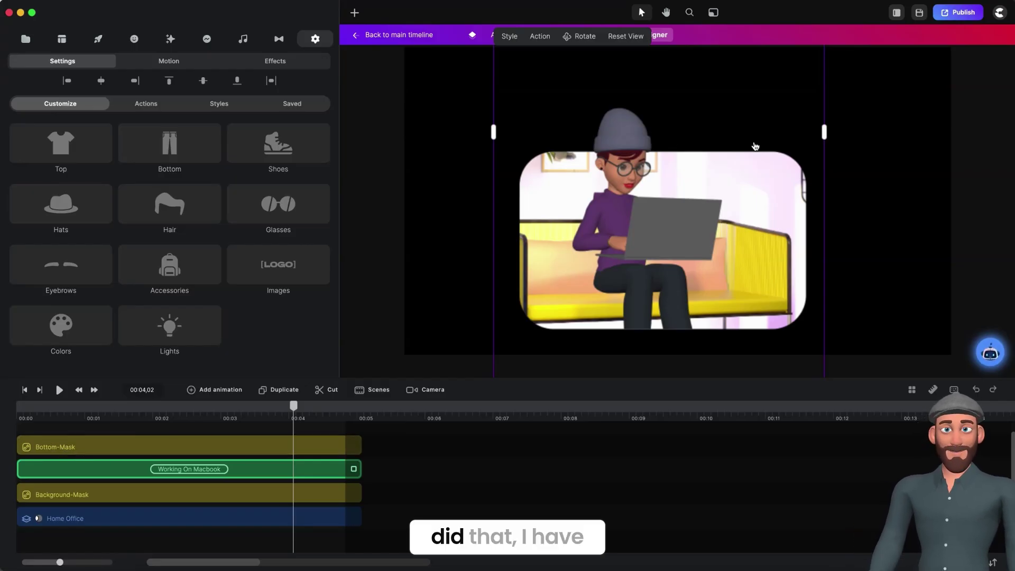
click(100, 448)
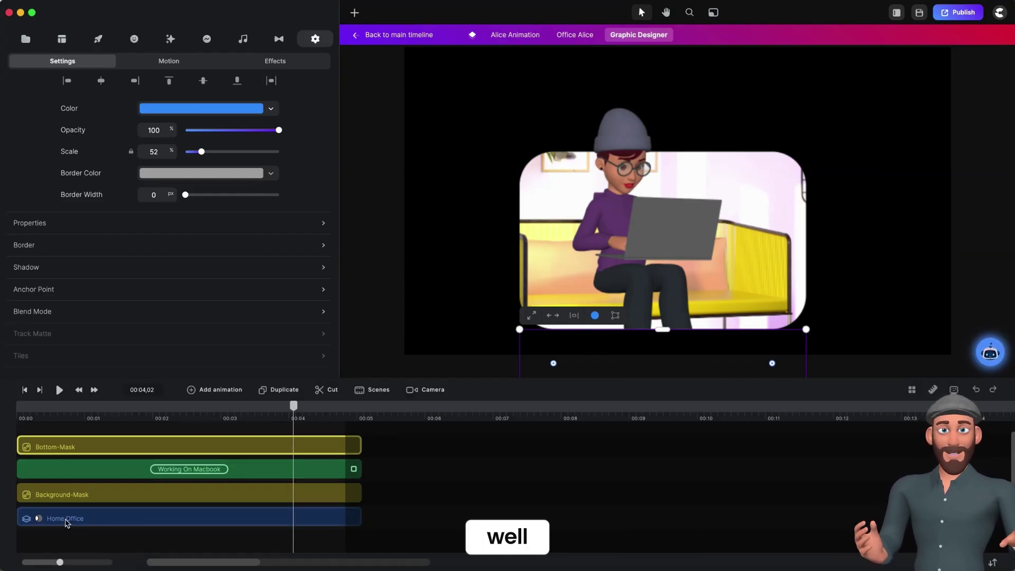
key(Delete)
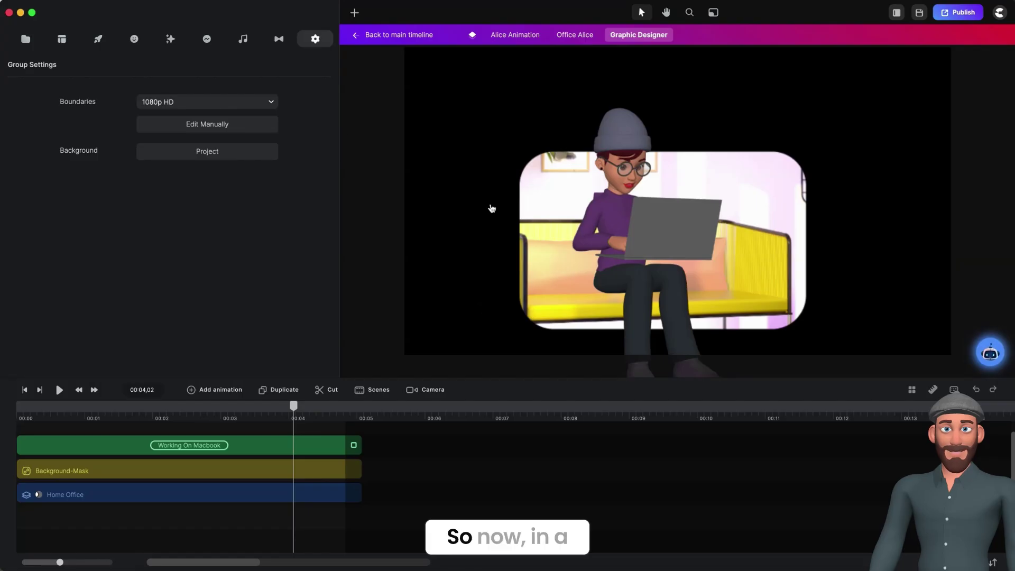
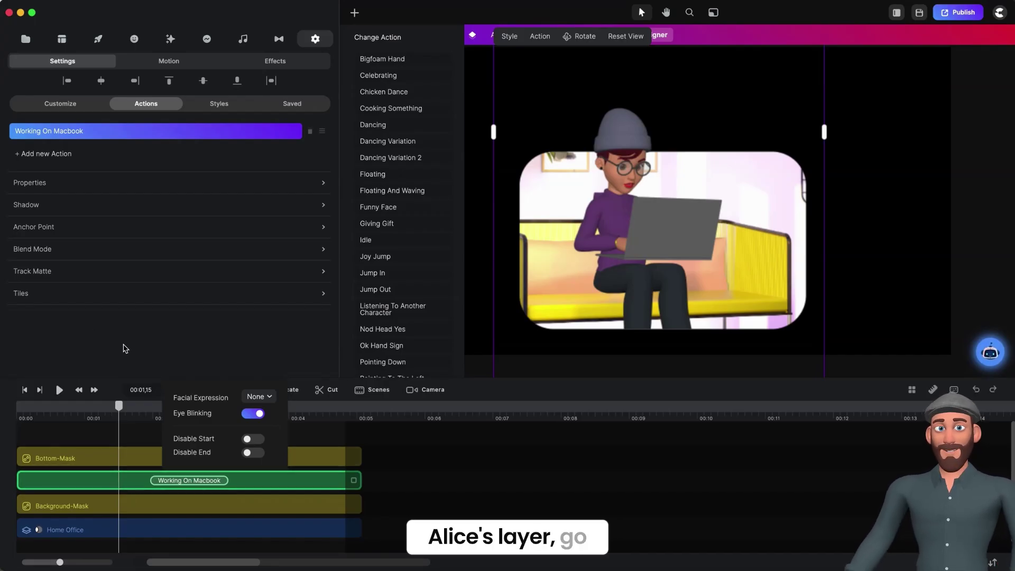
Choose Bottom-Mask as the track matte mask for the Working On Macbook character layer
click(45, 272)
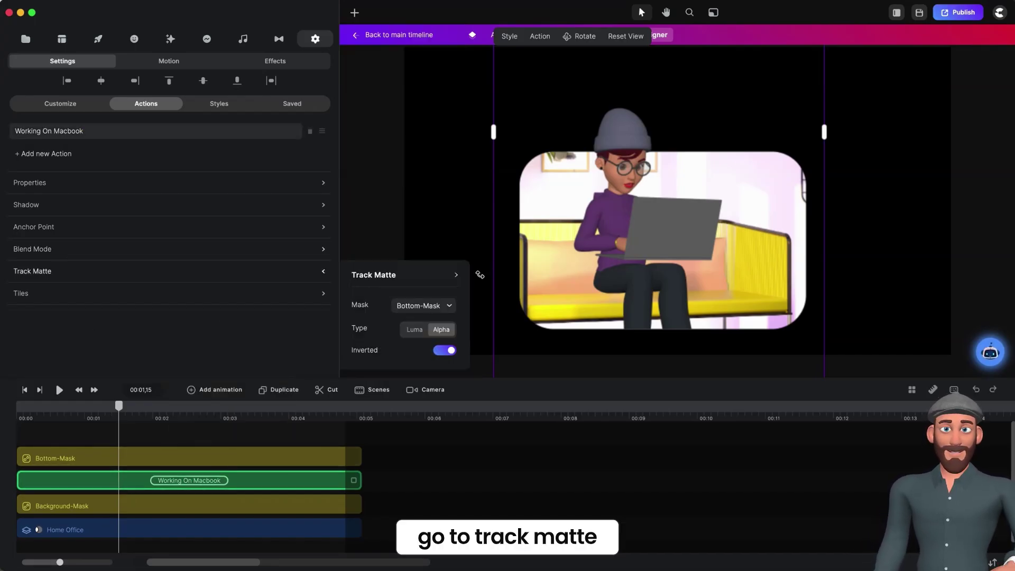
click(420, 306)
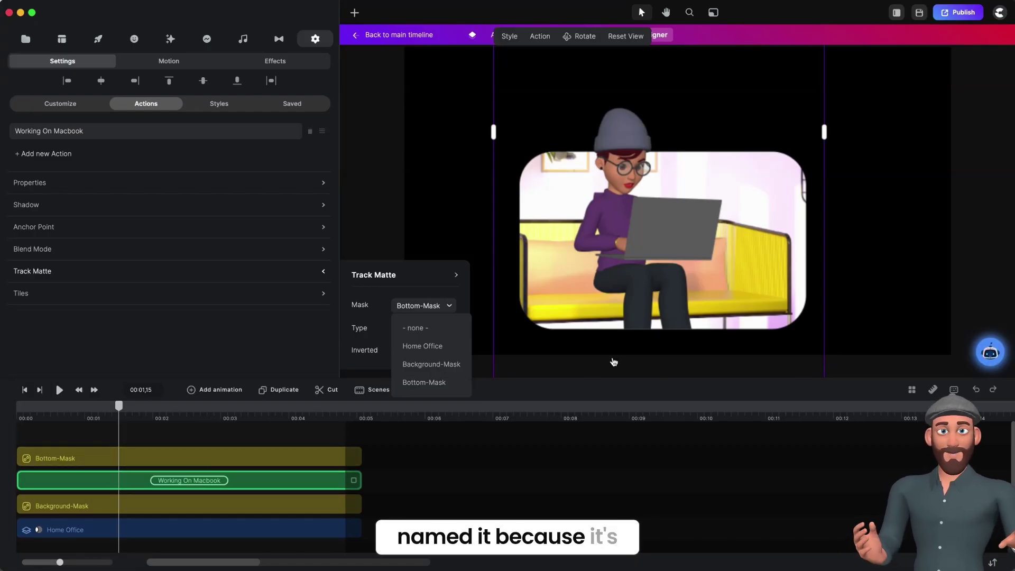
click(424, 382)
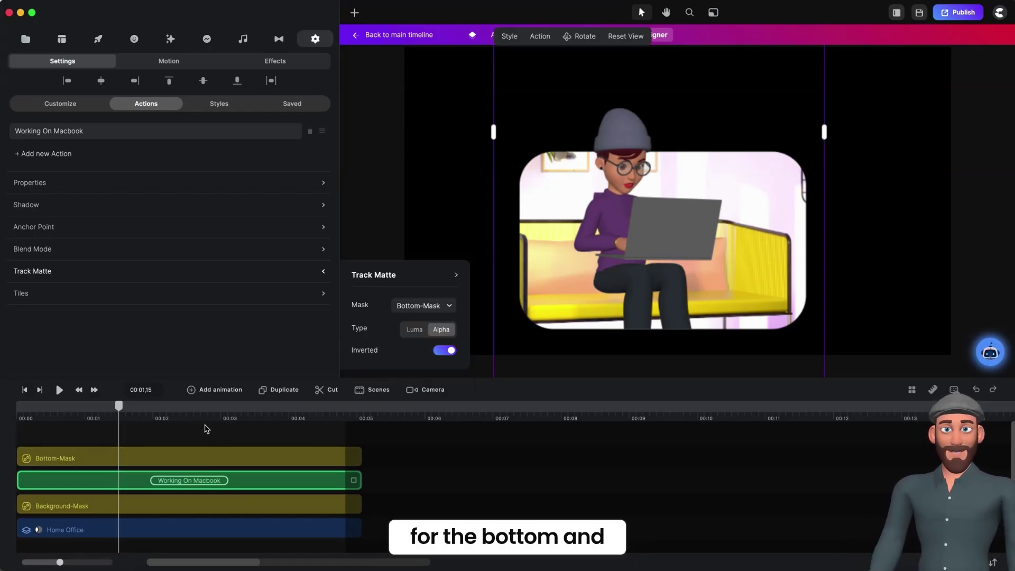
click(136, 429)
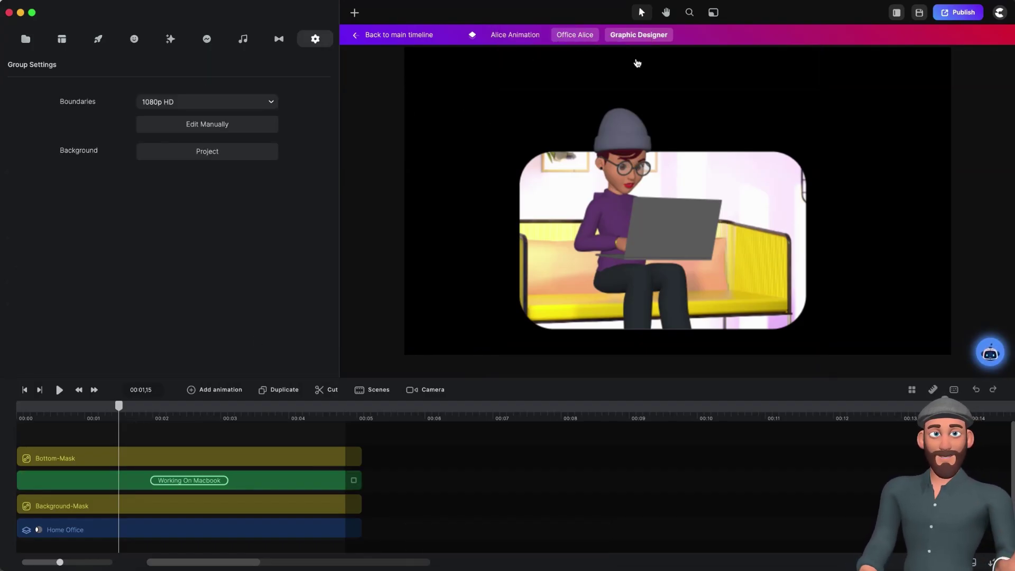
Return to Office Alice and compare the Graphic Designer group's scale properties at 00:00,29 and 00:03,16
click(575, 35)
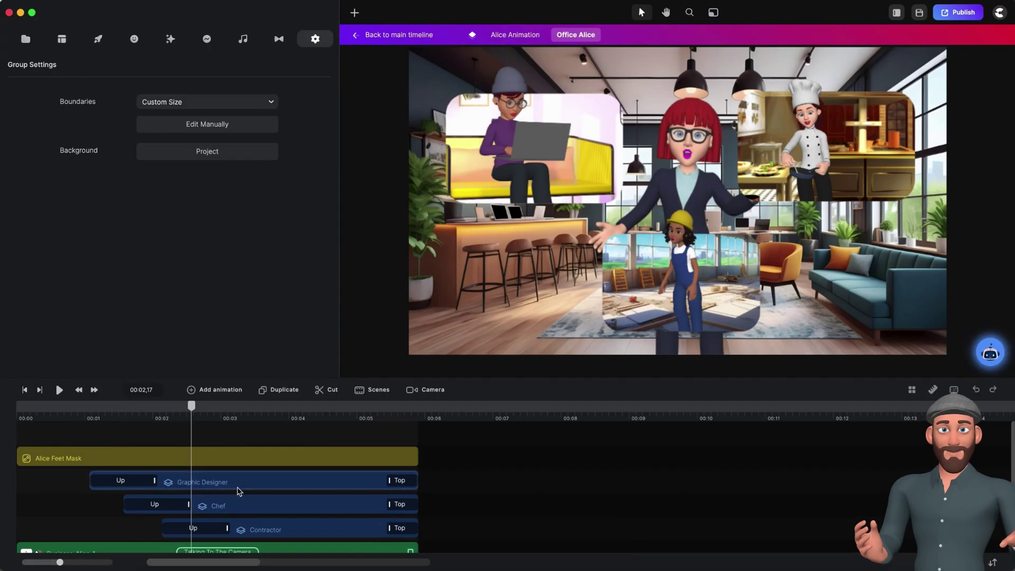
click(175, 482)
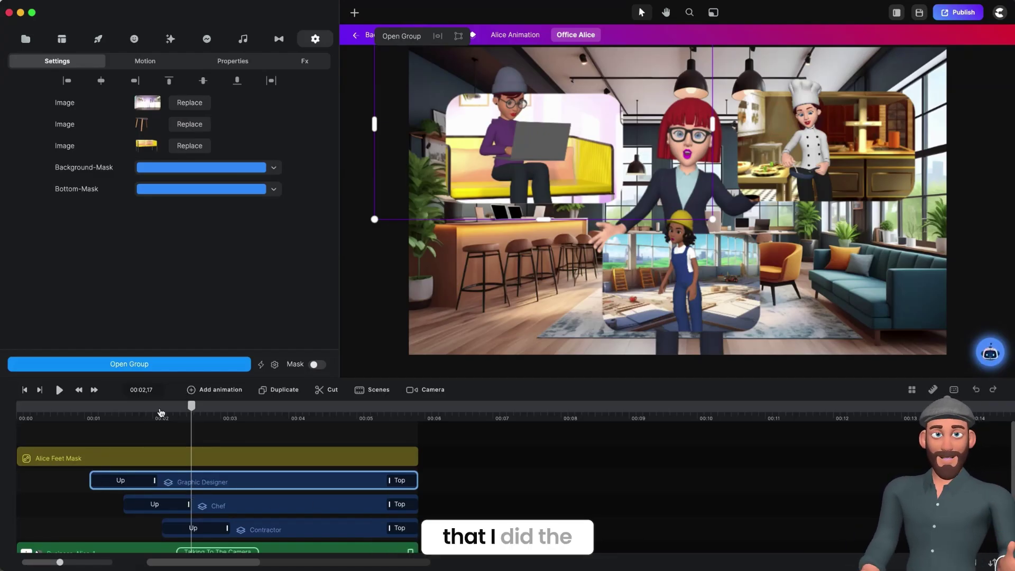
drag(162, 413, 82, 418)
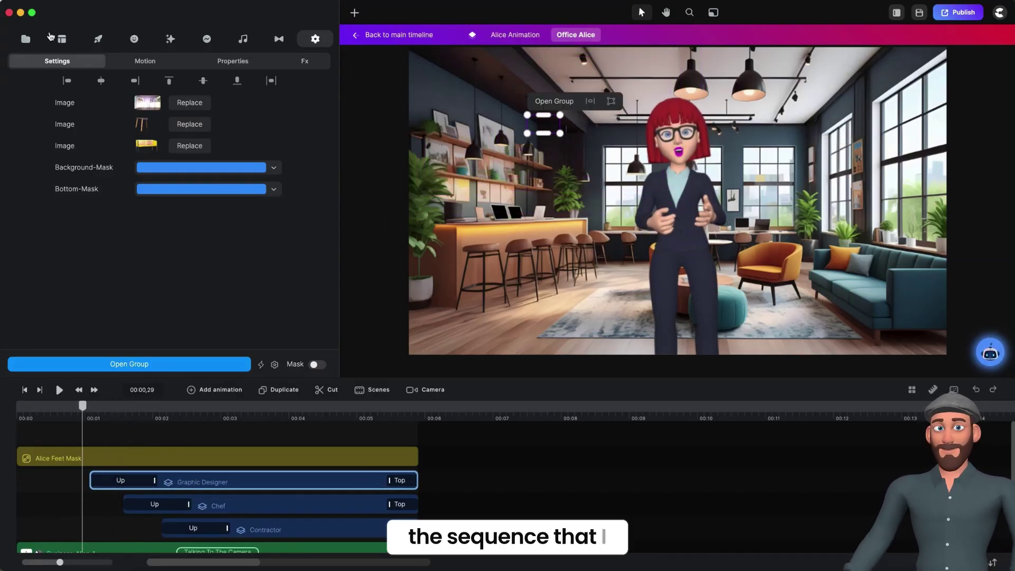
click(225, 63)
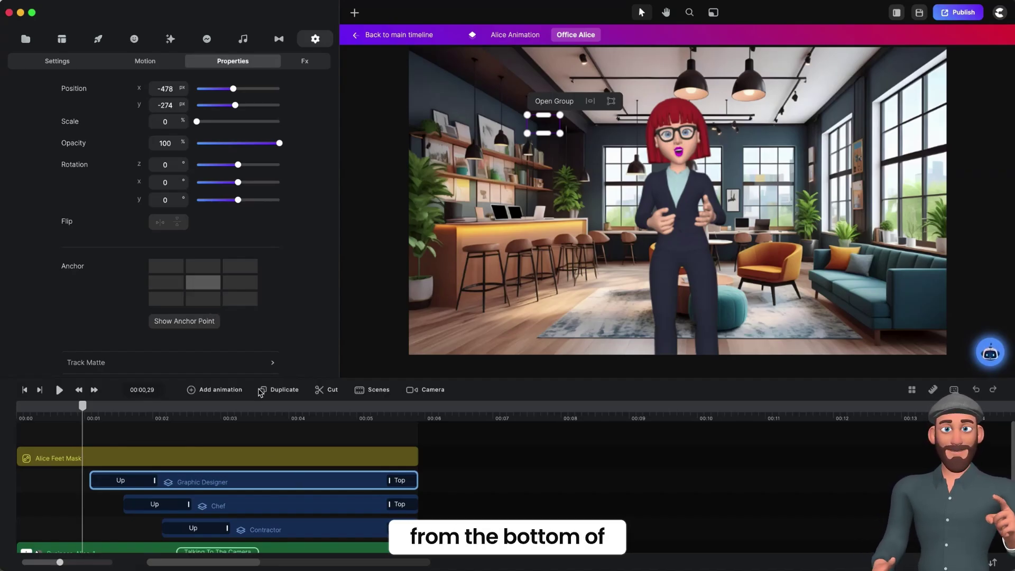
click(257, 413)
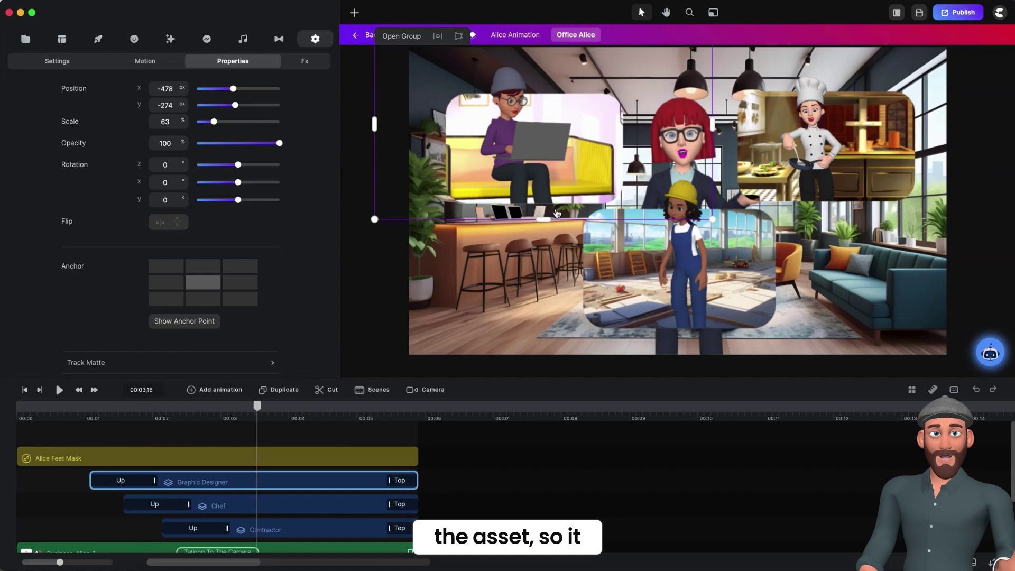
Show the settings of the Graphic Designer group's Up scale-in motion with the playhead at 00:01,03
click(91, 411)
click(111, 480)
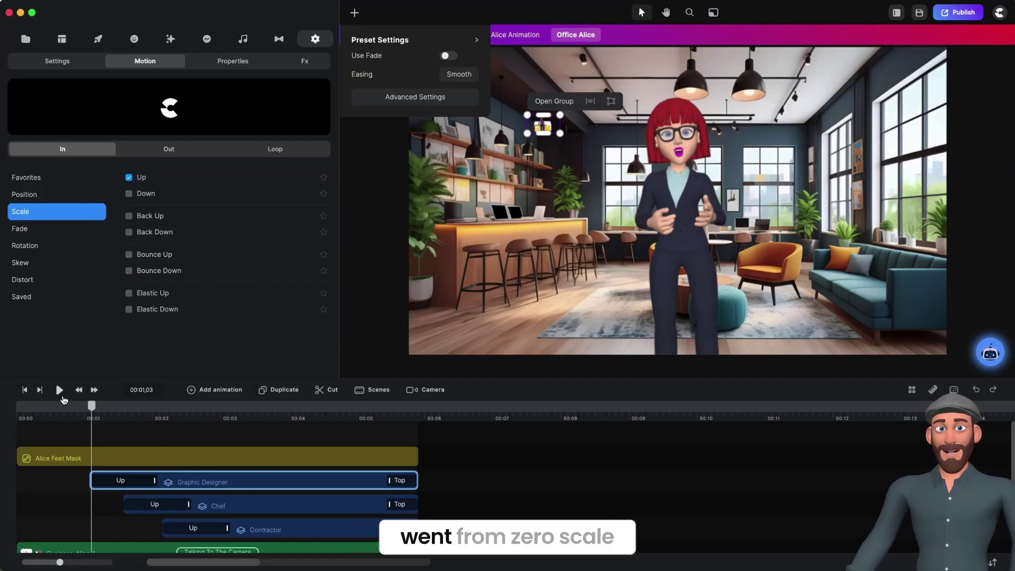
Move the playhead to 00:03,25 in Office Alice and show the Alice Feet Mask layer's settings
drag(92, 407, 278, 425)
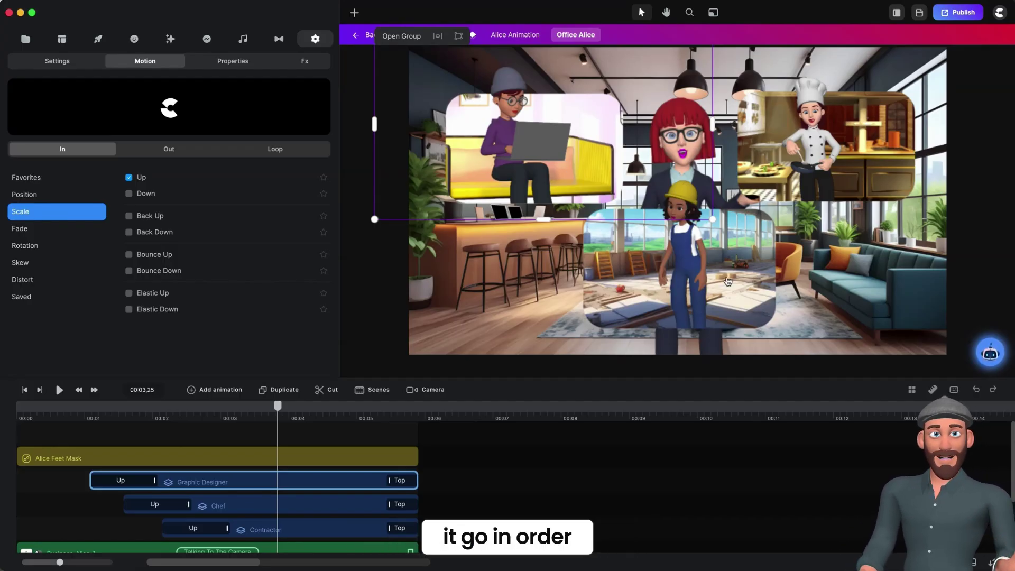
scroll(62, 515, down, 2)
scroll(64, 476, up, 1)
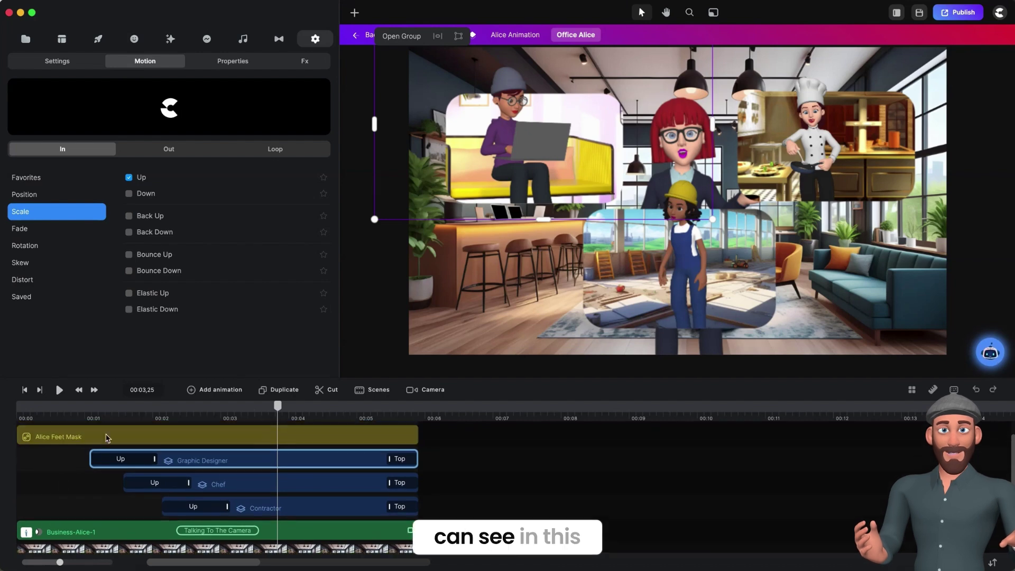
click(96, 442)
scroll(139, 508, up, 1)
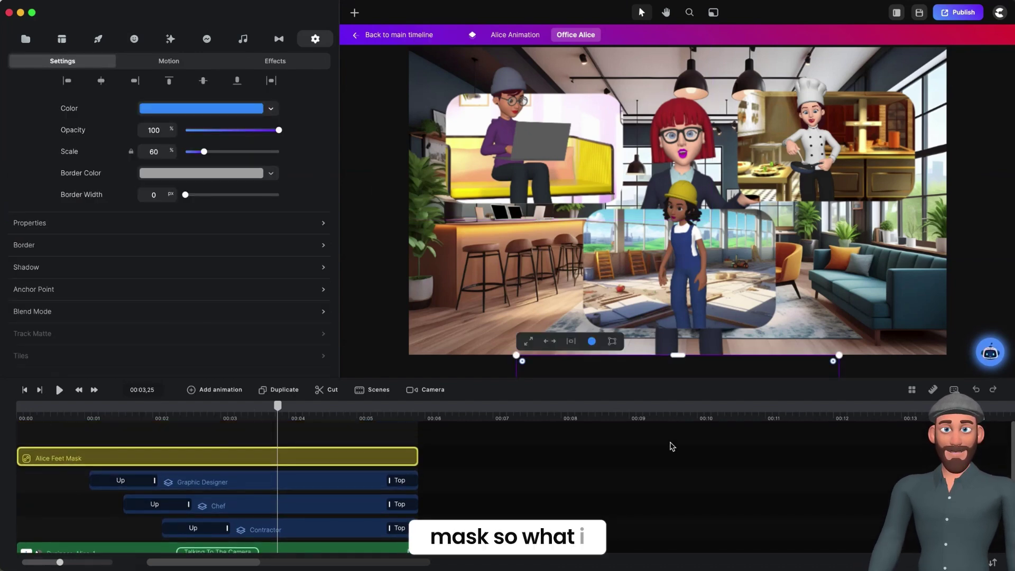
scroll(449, 492, down, 1)
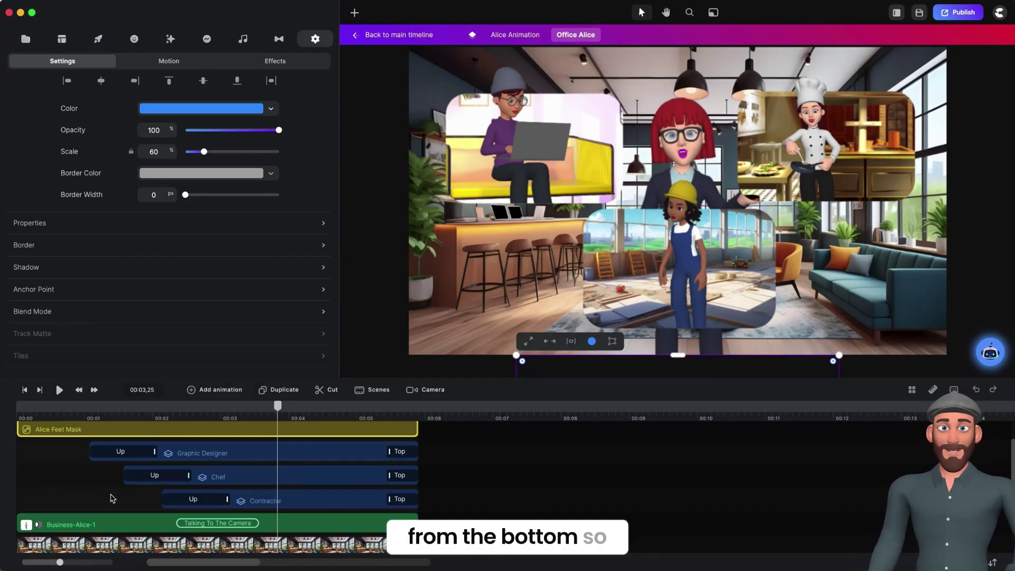
Show the Track Matte settings and the list of available masks for the Business-Alice-1 layer
click(111, 524)
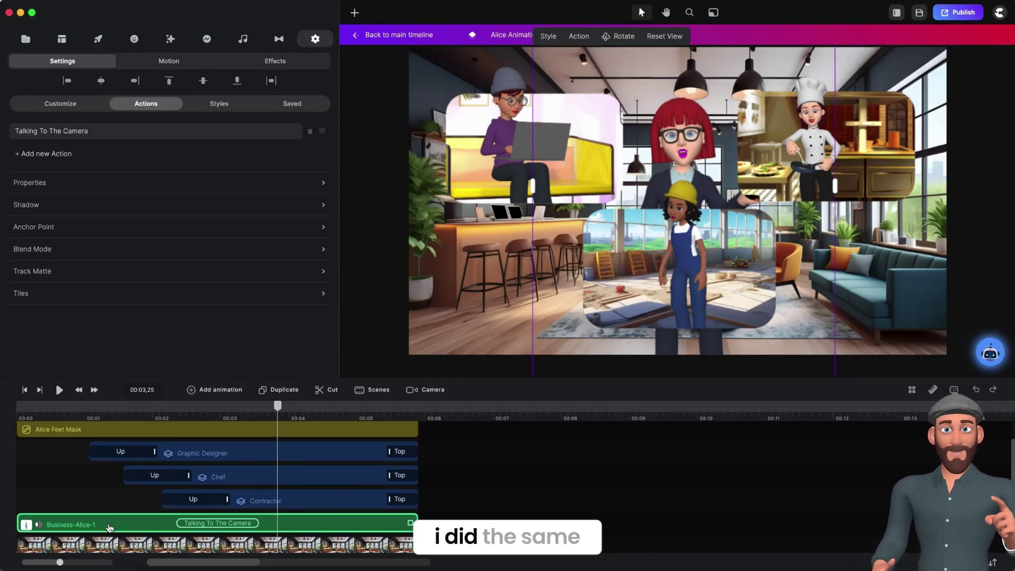
click(56, 272)
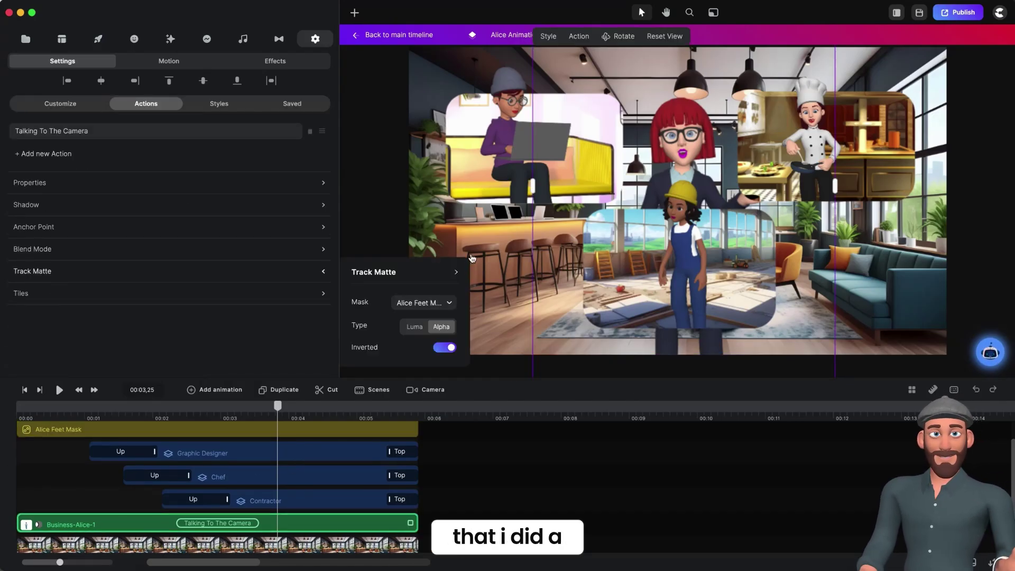
click(427, 303)
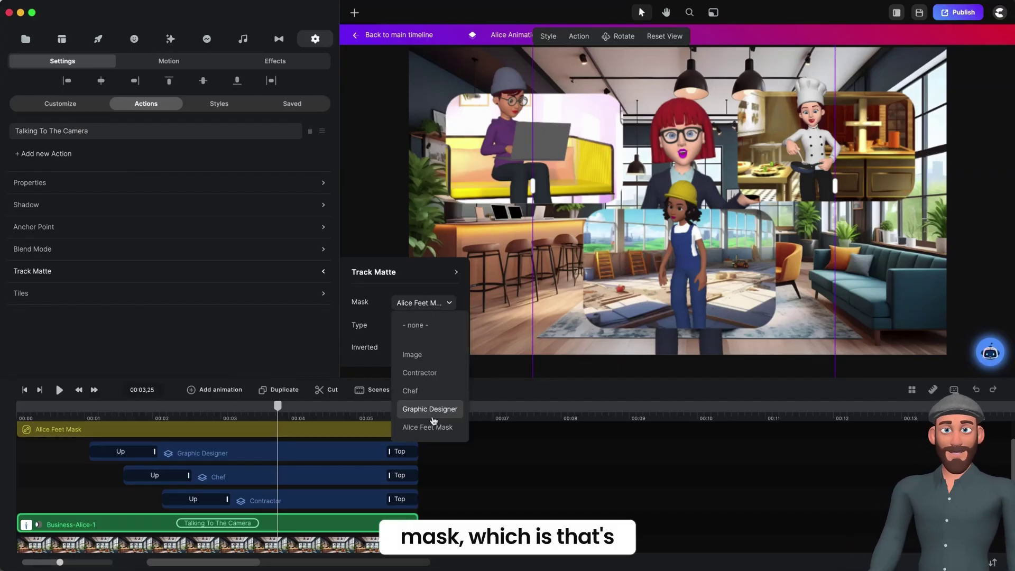
click(201, 426)
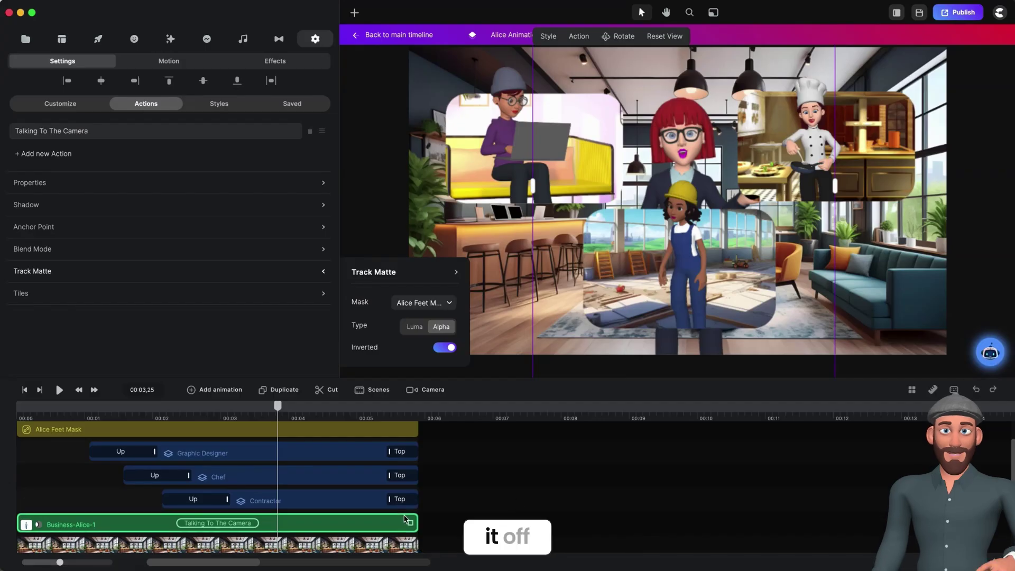
Show the speech audio clip's settings and its lip-sync options for Business-Alice-1
scroll(224, 541, down, 2)
scroll(229, 531, down, 1)
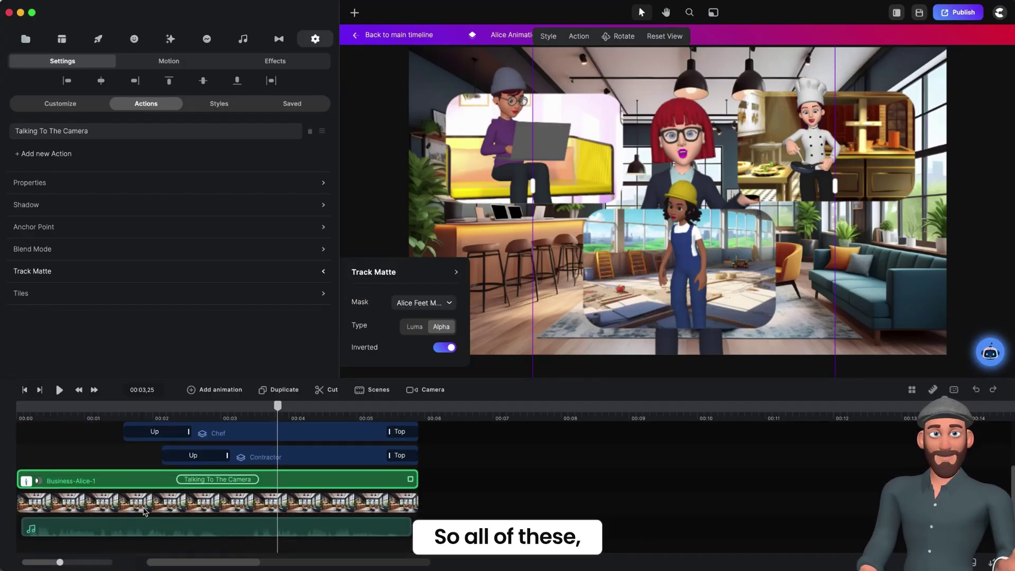
click(91, 533)
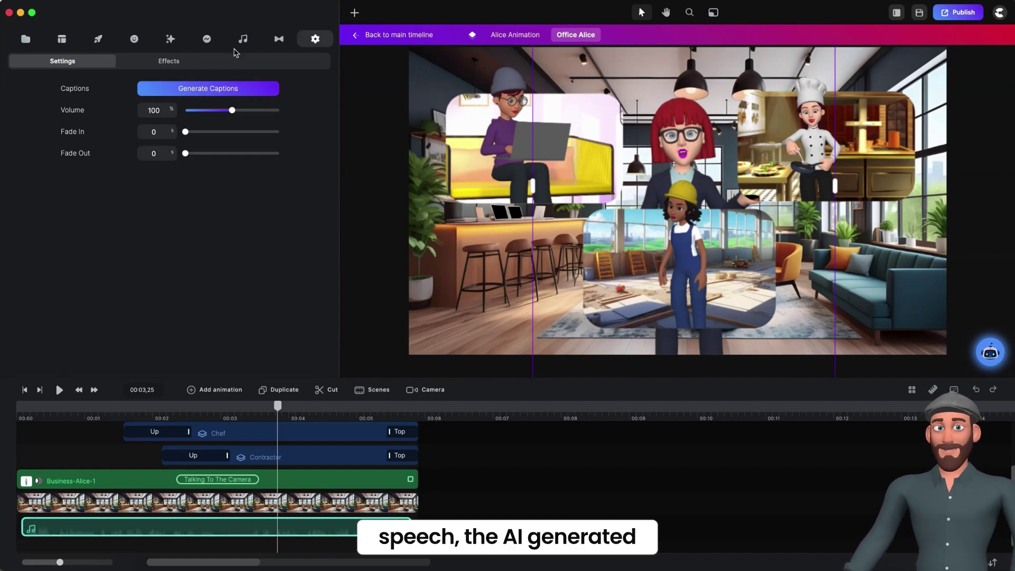
right_click(58, 528)
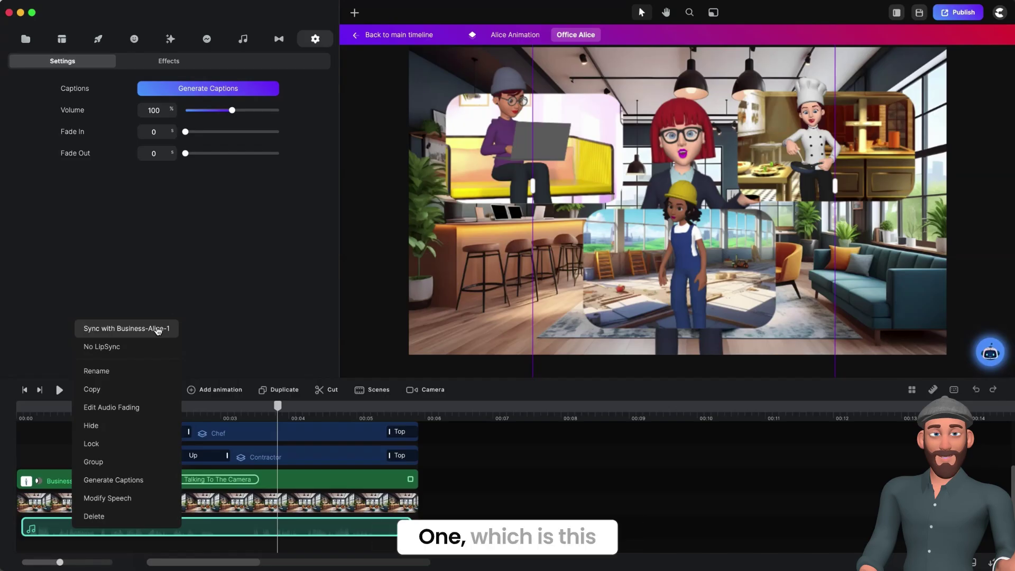
click(68, 488)
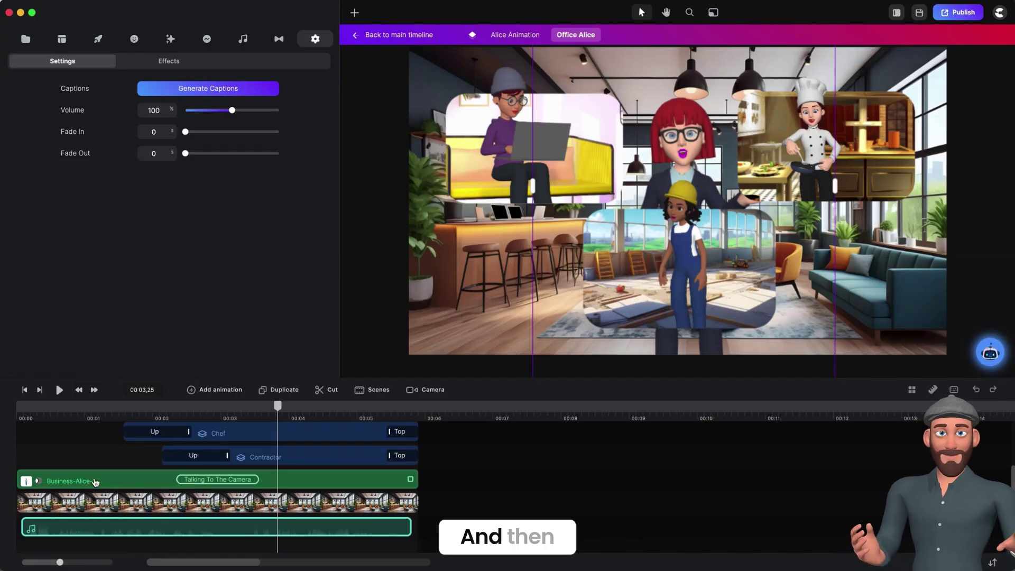
Play the Office Alice scene from 00:00,00 to the end twice to review the lip sync and group animations
click(31, 415)
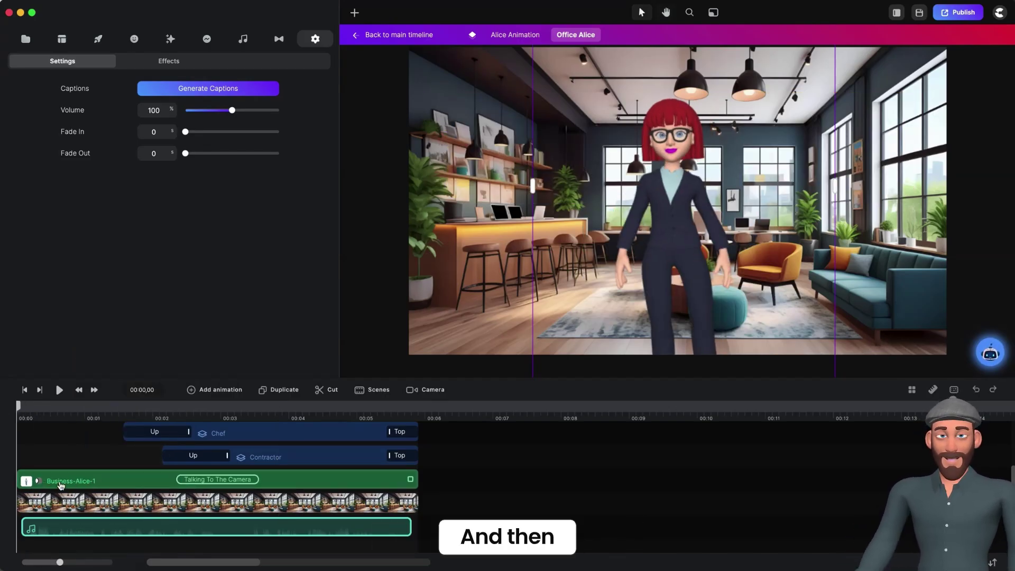
key(space)
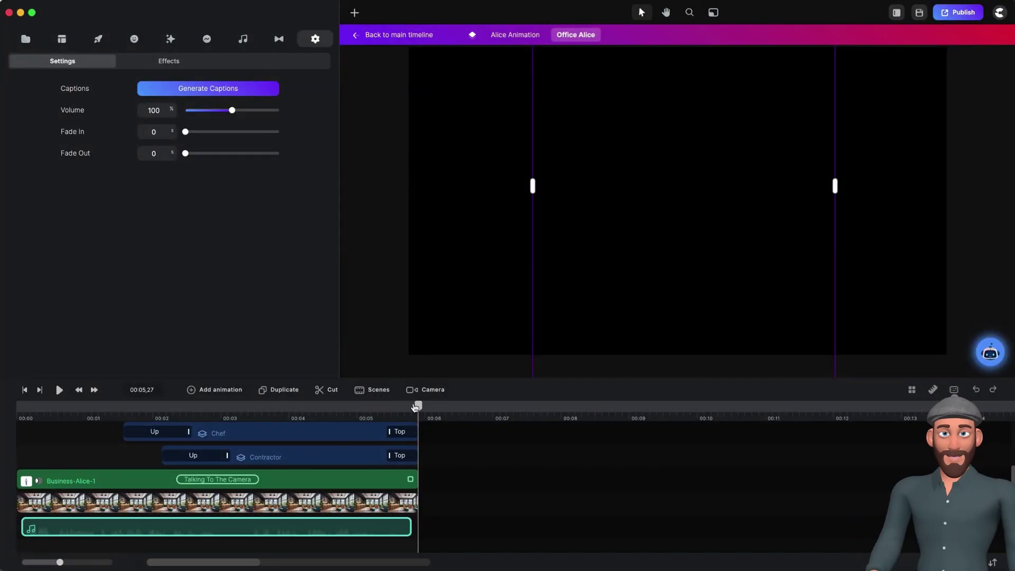
drag(410, 408, 1, 429)
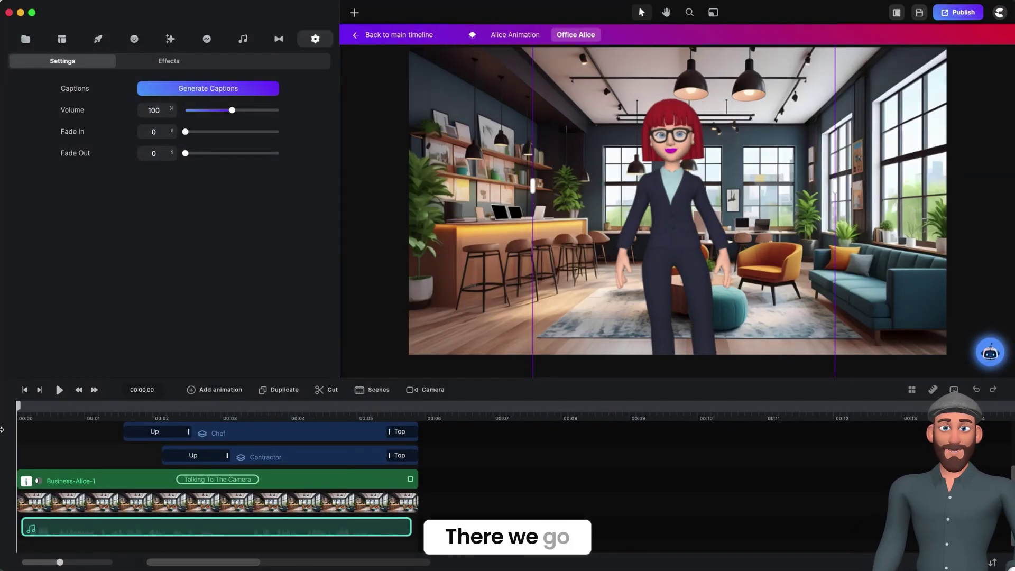
key(space)
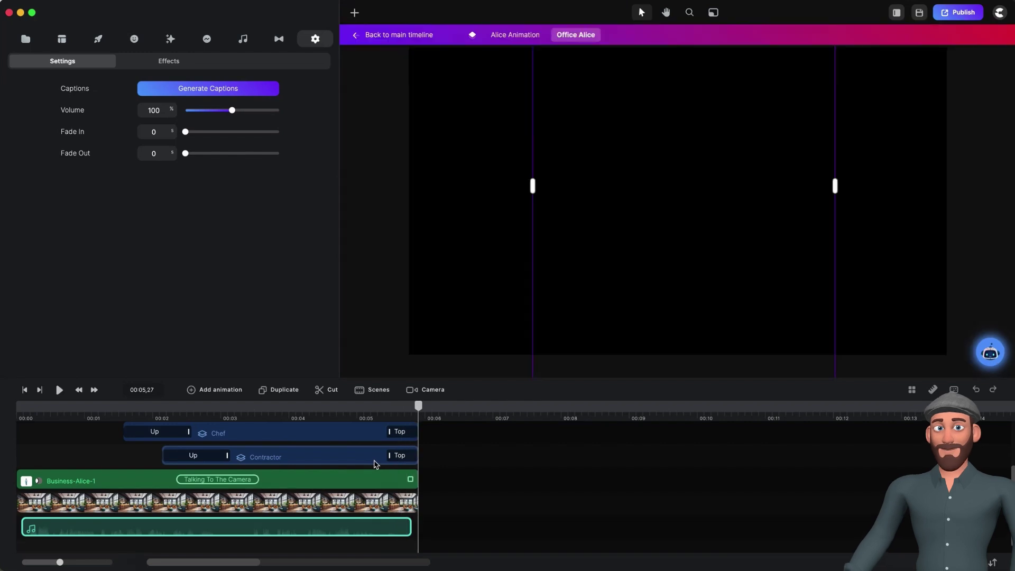
Move the playhead to 00:05,17 to examine the Top out motions of the three office groups
scroll(326, 459, up, 2)
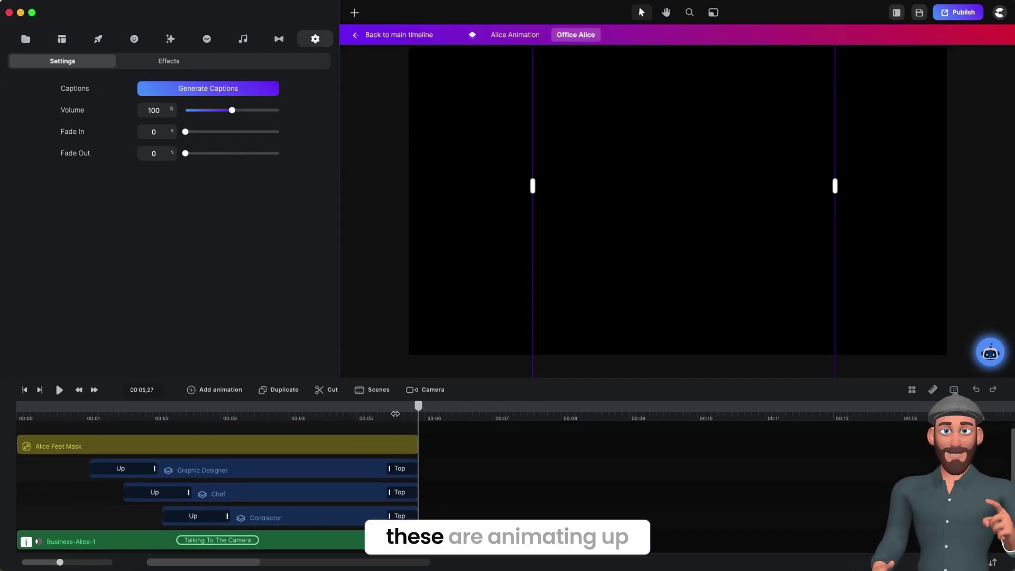
click(391, 412)
drag(391, 411, 398, 409)
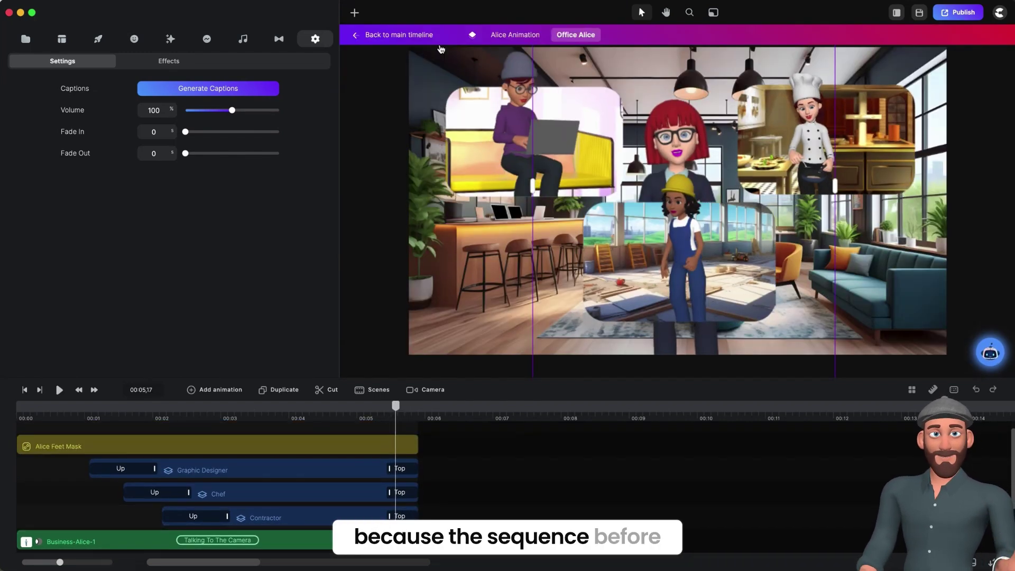
Return to Alice Animation and scrub through the transition from Office Alice to Kitchen Alice, stopping at 00:13,11
click(515, 35)
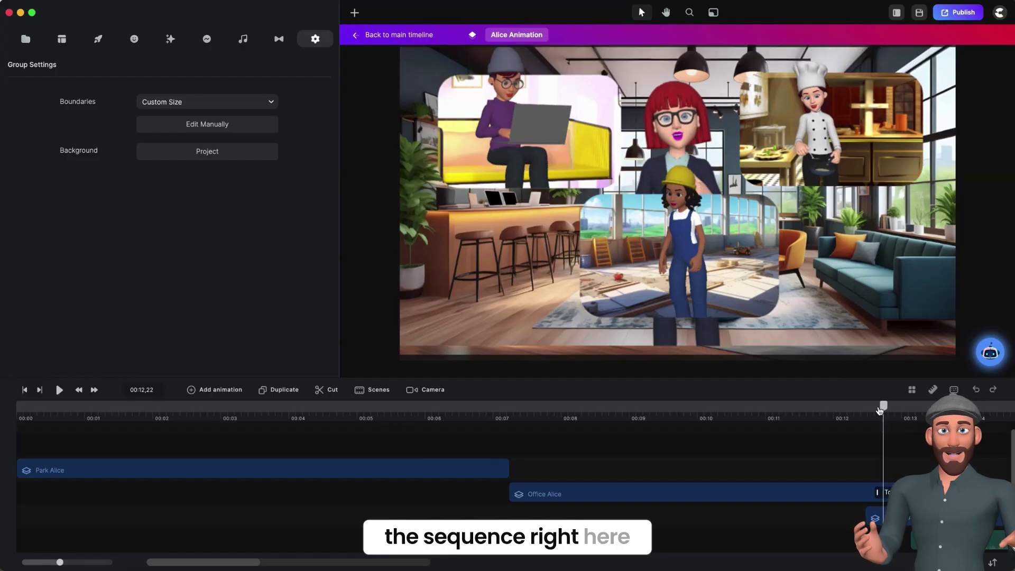
click(881, 410)
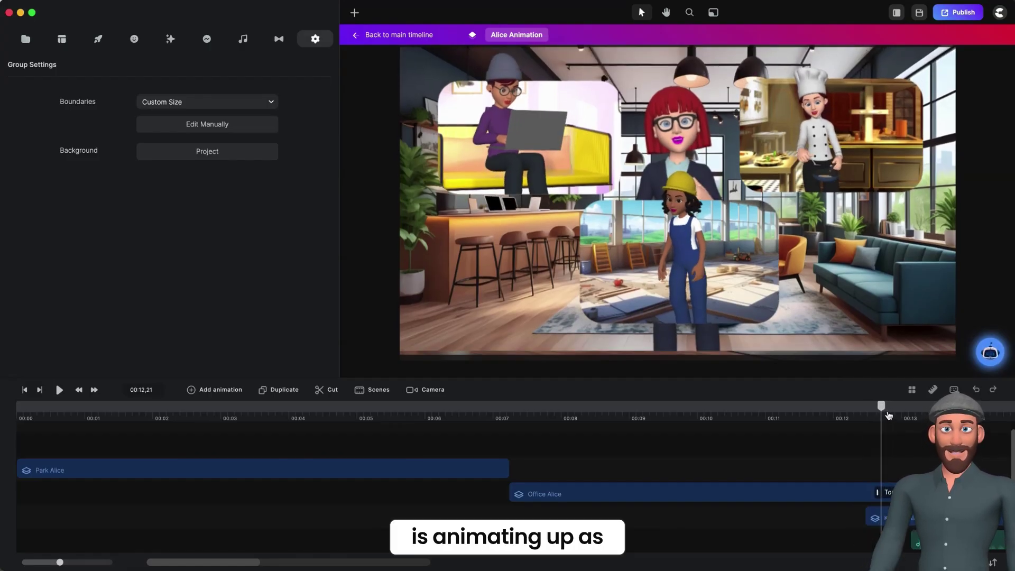
click(900, 411)
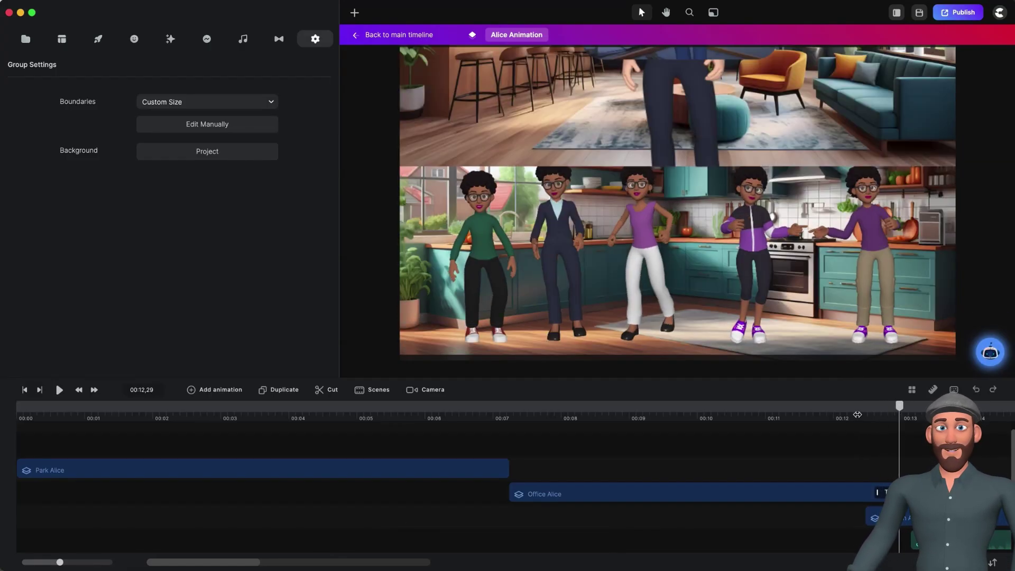
scroll(858, 415, right, 2)
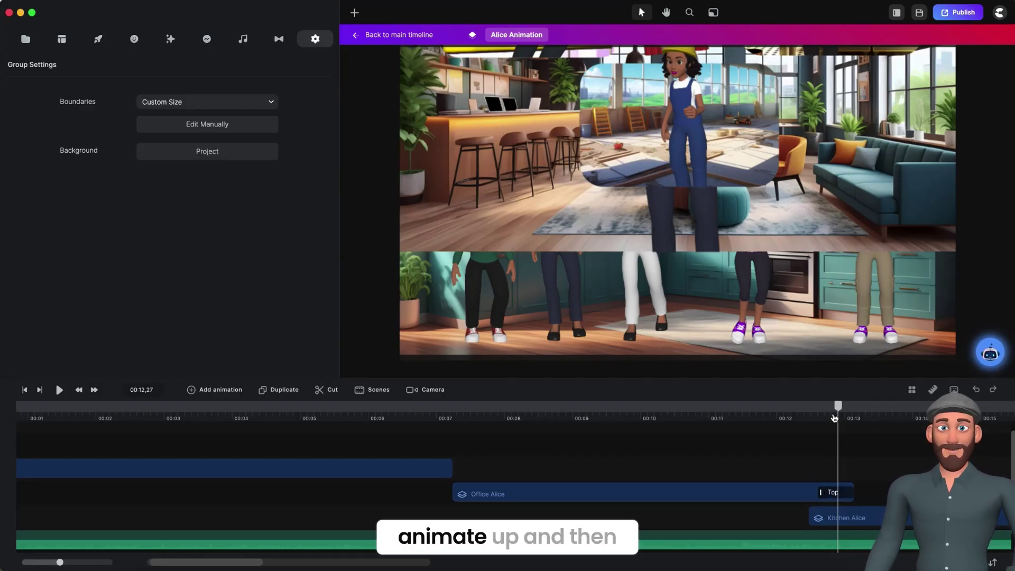
drag(837, 413, 870, 413)
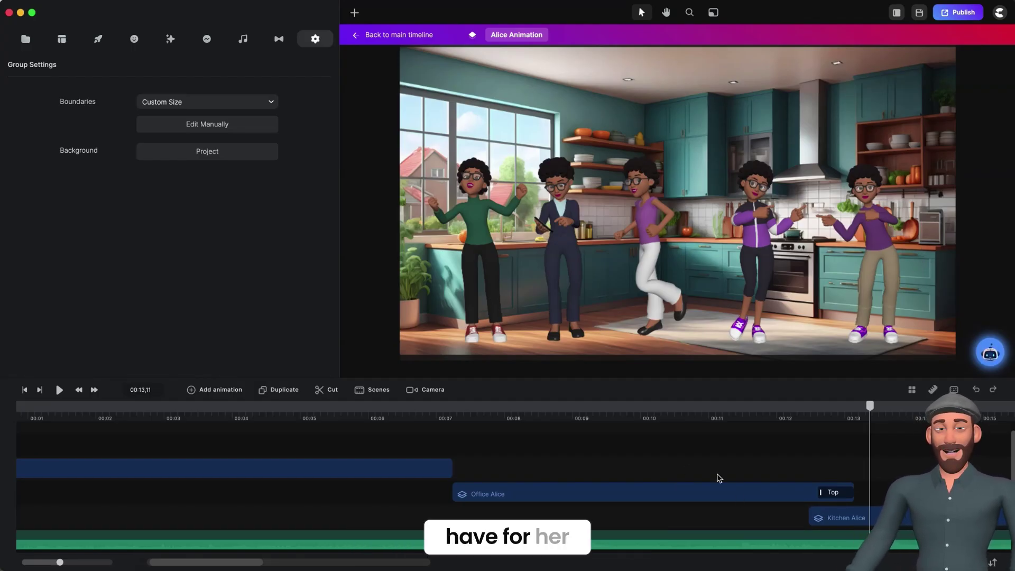
Open the Kitchen Alice group and examine its background, five Business-Alice-2 character layers and Text to Speech clip
scroll(719, 478, right, 5)
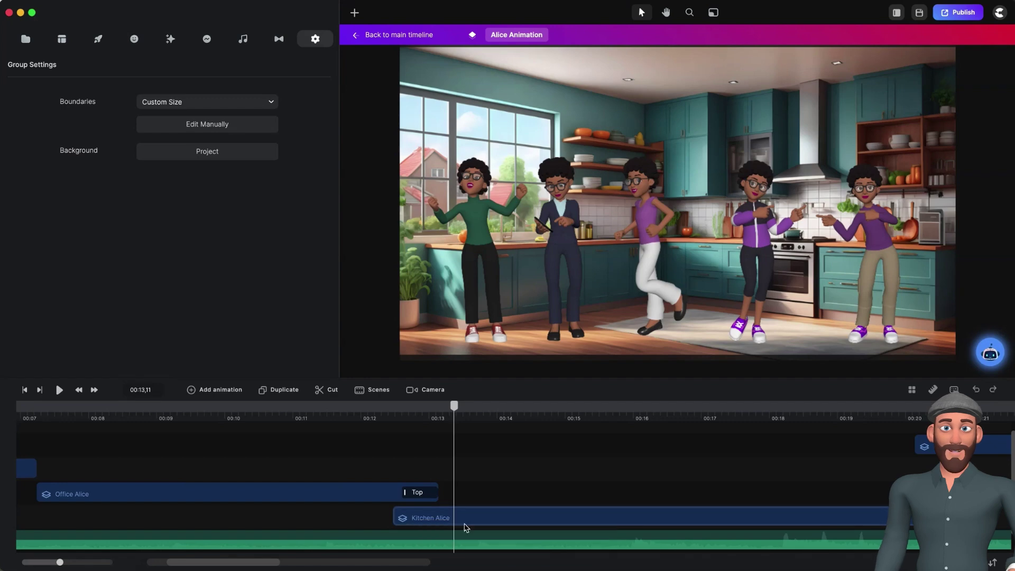
double_click(423, 517)
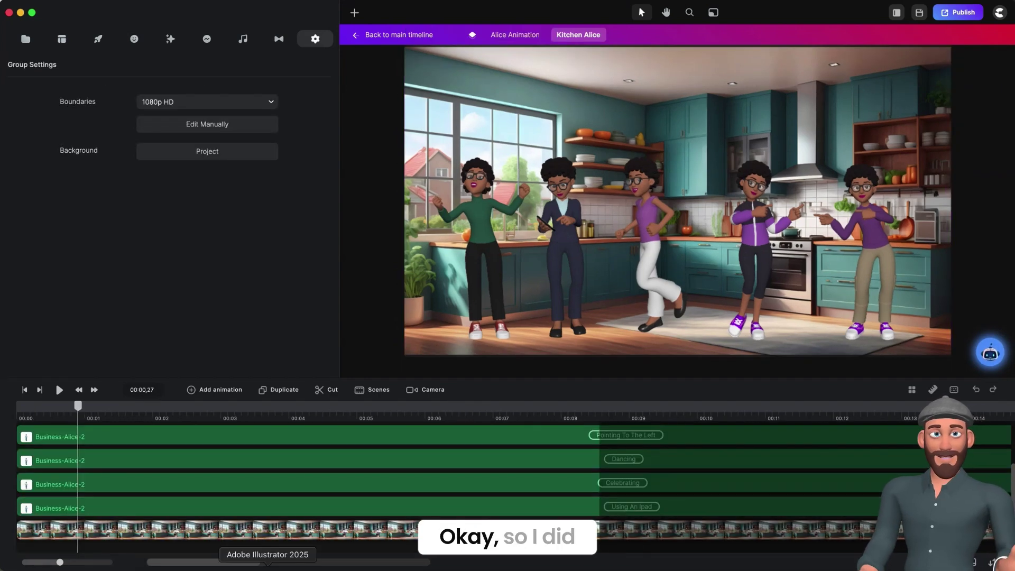
click(126, 529)
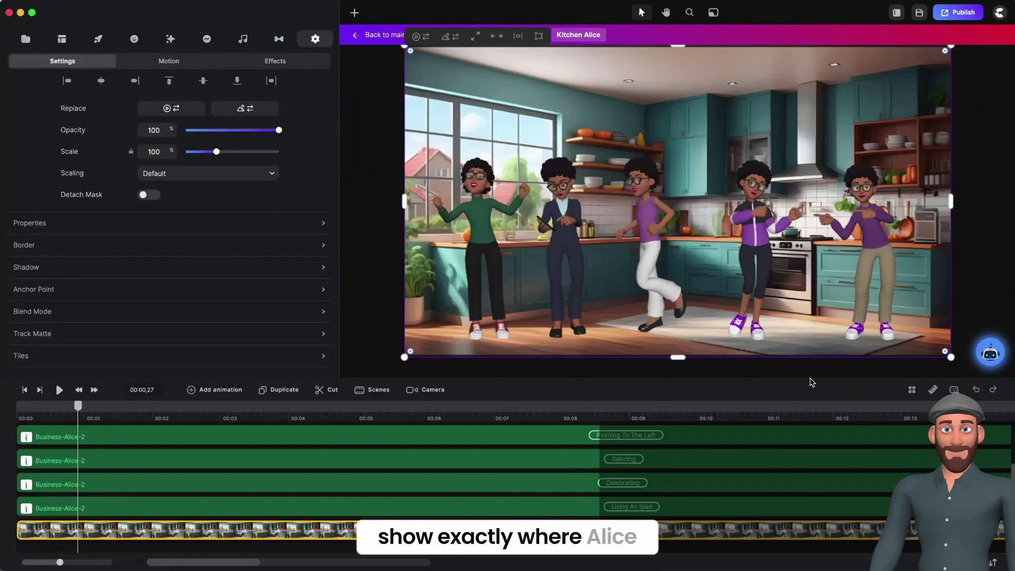
scroll(517, 453, up, 1)
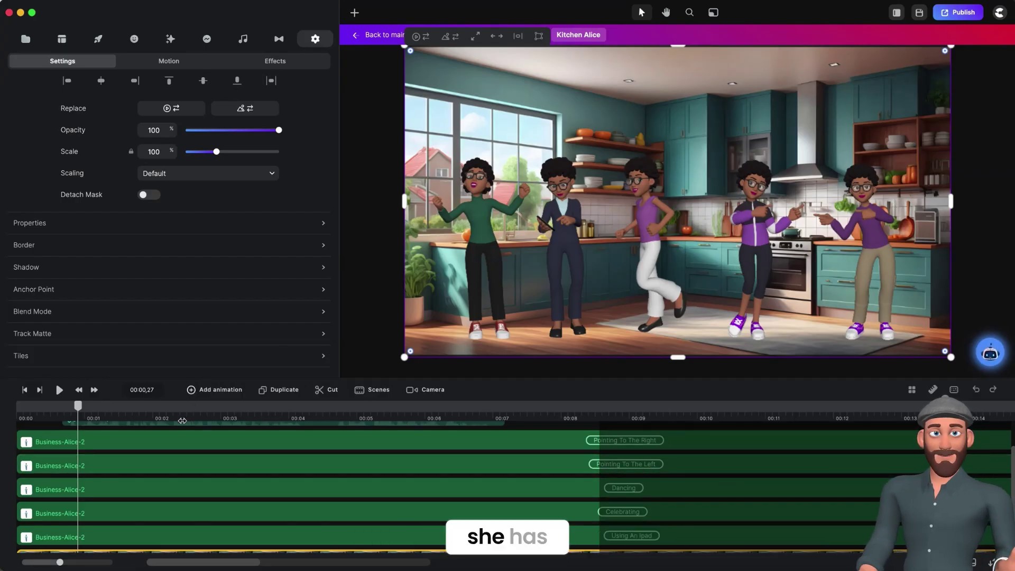
scroll(95, 460, up, 2)
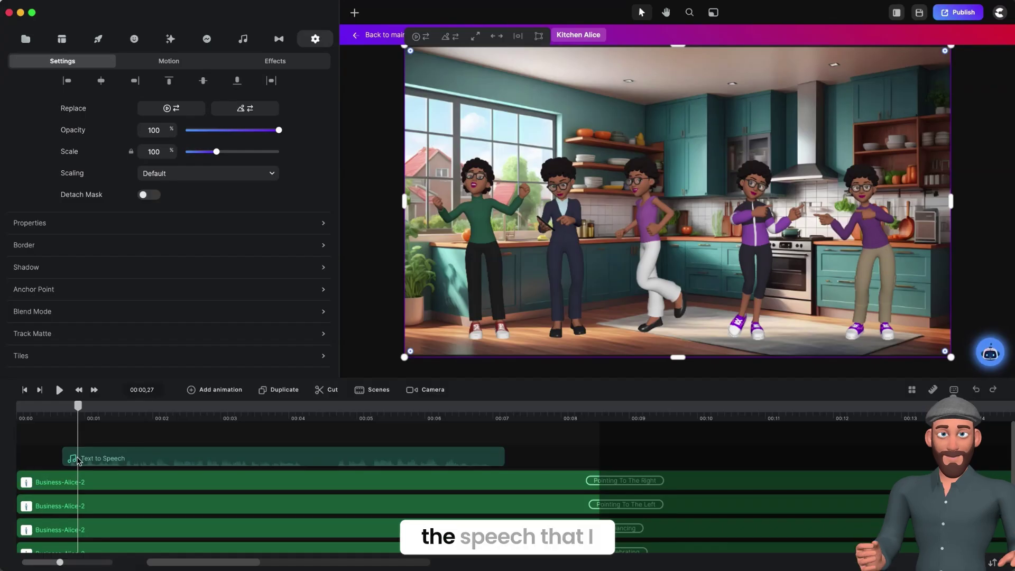
scroll(160, 469, down, 3)
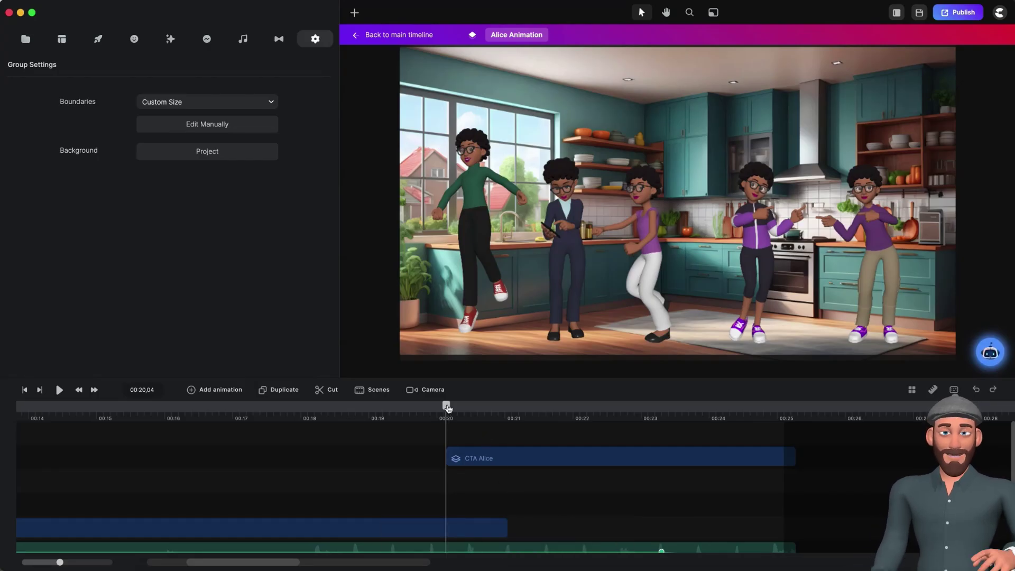
Open the CTA Alice group that starts near 00:20 and examine its character, title, shape, speech and background layers
drag(447, 407, 451, 408)
double_click(483, 458)
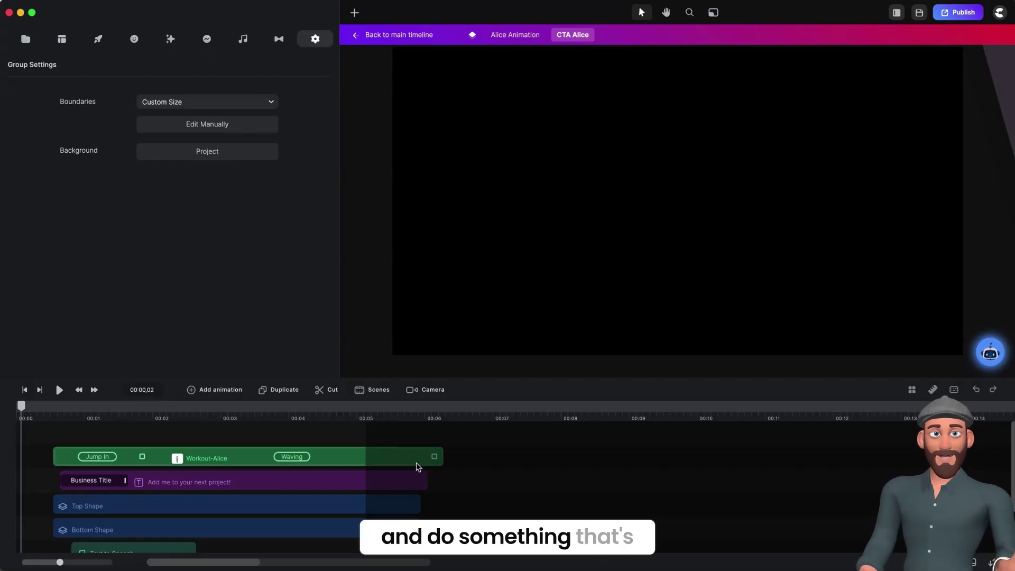
scroll(311, 535, down, 2)
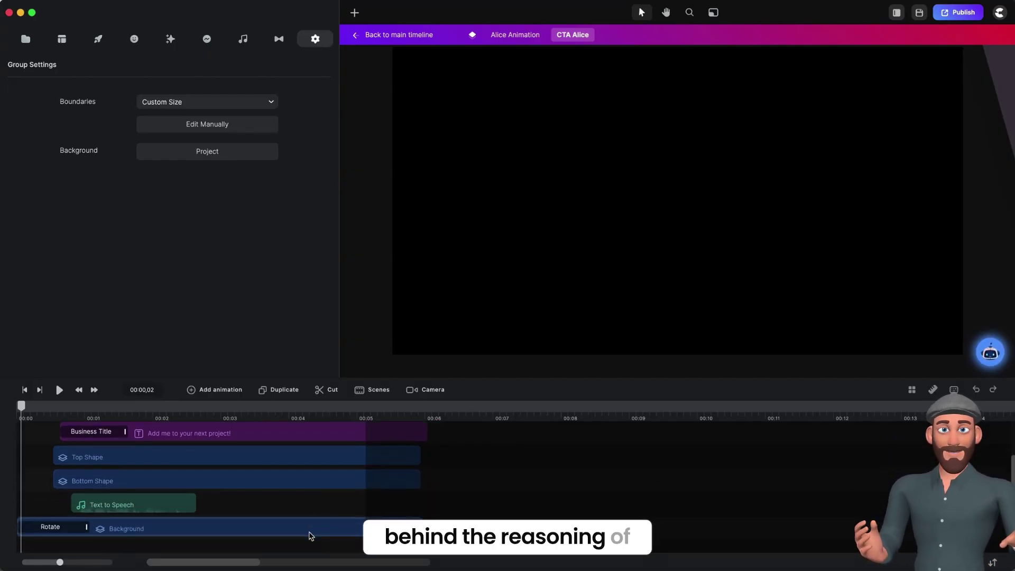
scroll(239, 513, up, 1)
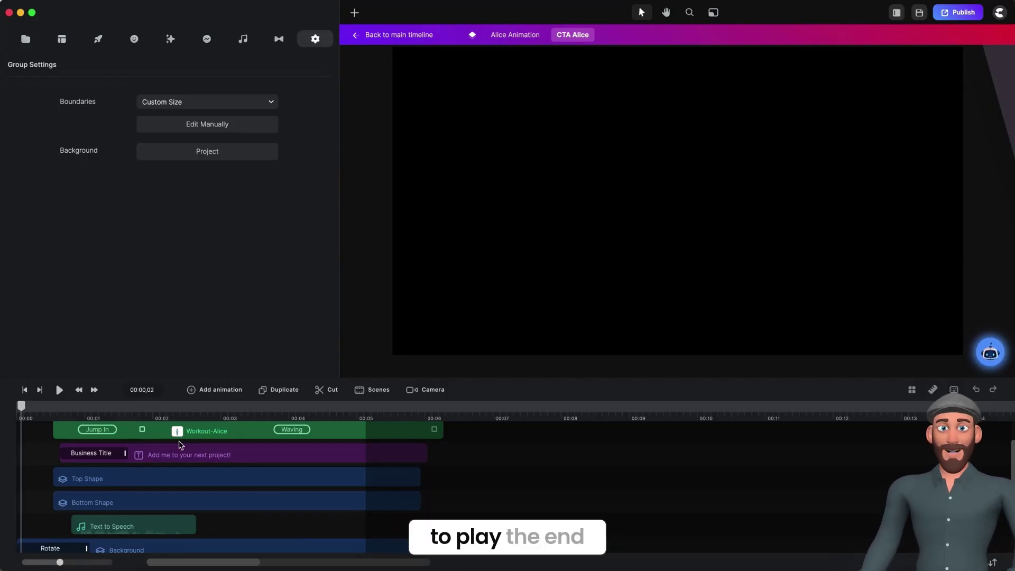
Play the CTA Alice scene, and return the playhead to 00:00,21 to inspect the character's Jump In action
key(space)
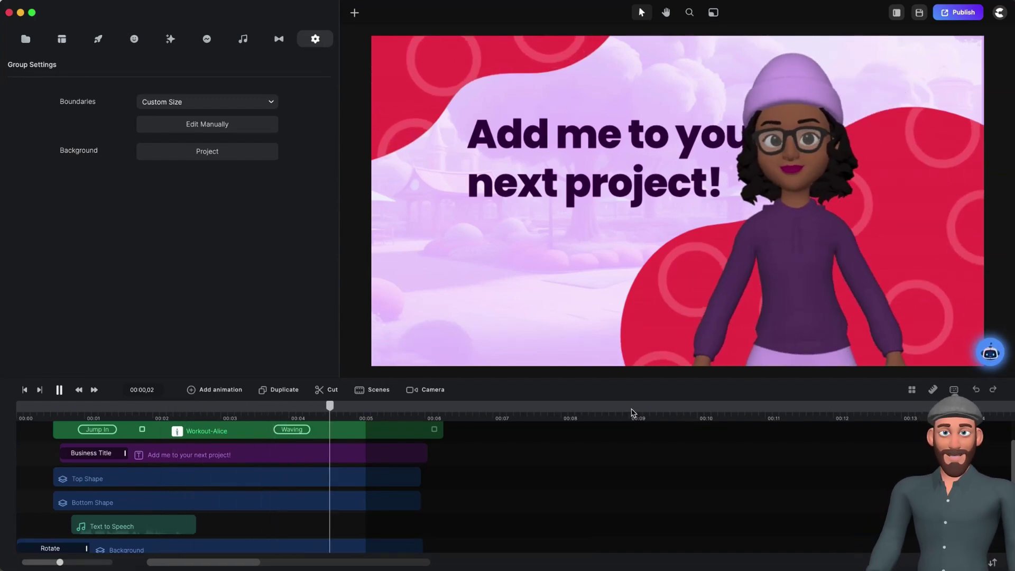
scroll(55, 444, up, 1)
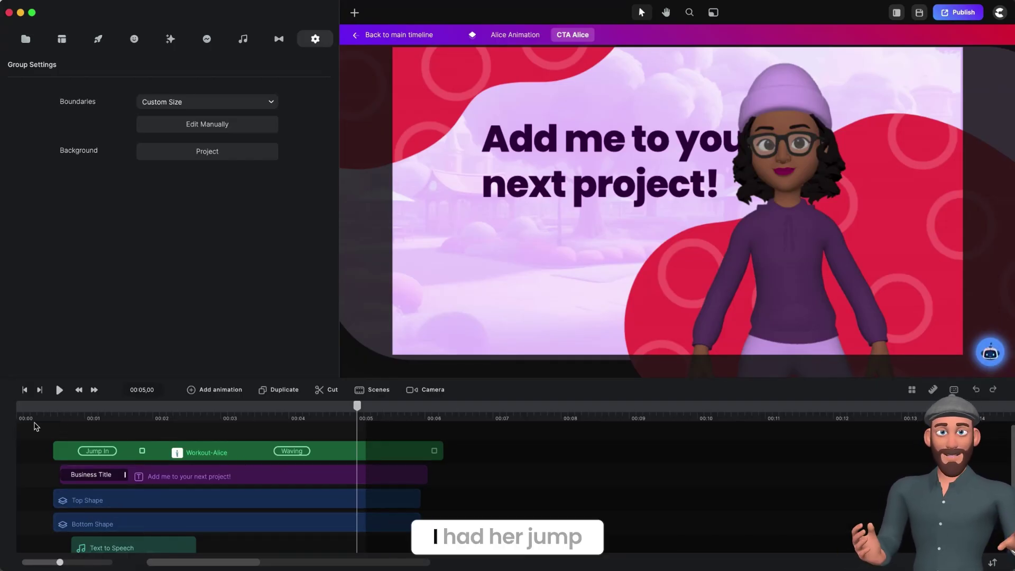
click(66, 412)
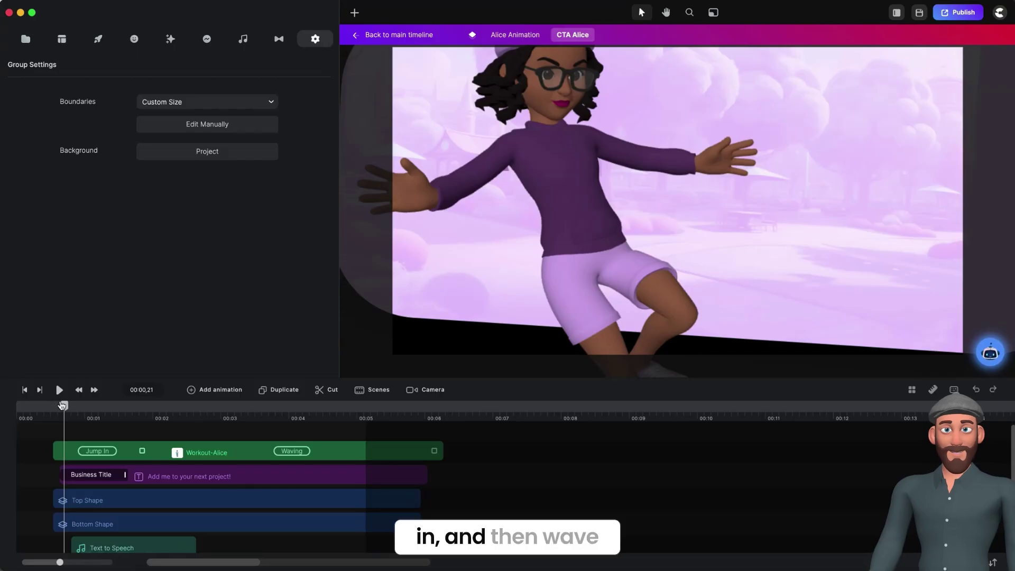
Scrub the CTA Alice scene to 00:03,26 and open its Background group
drag(66, 408, 281, 410)
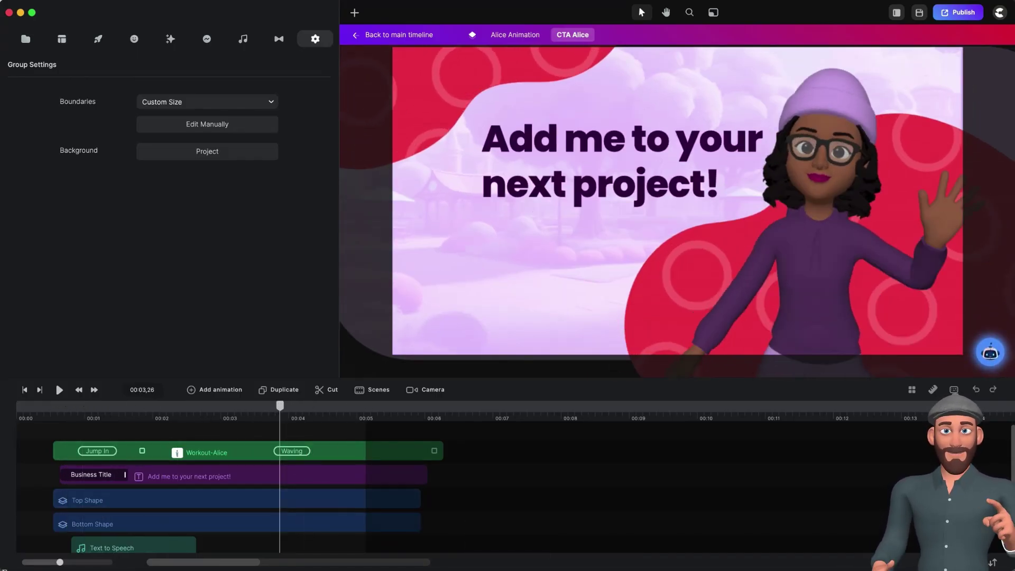
scroll(154, 519, down, 2)
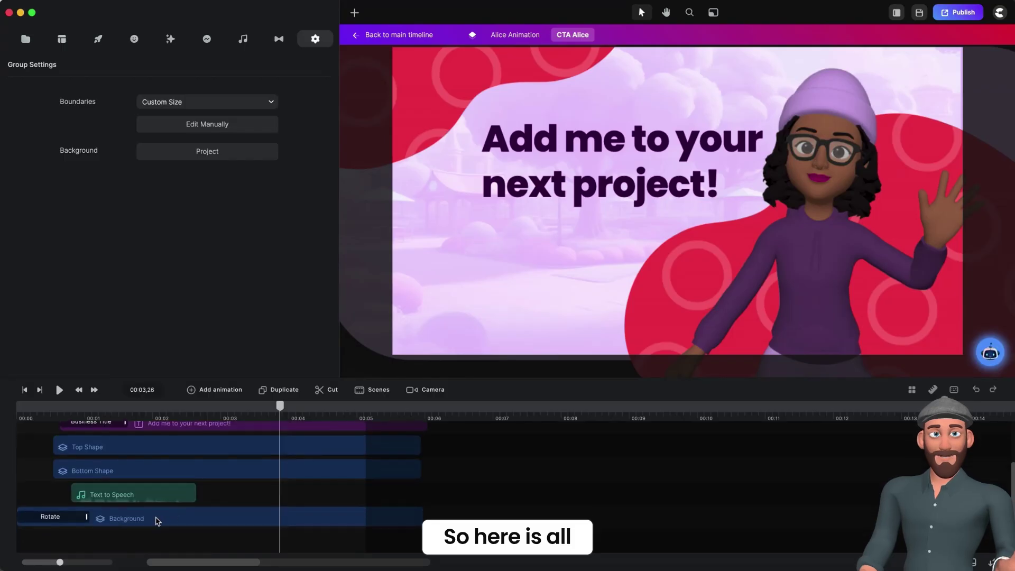
click(235, 525)
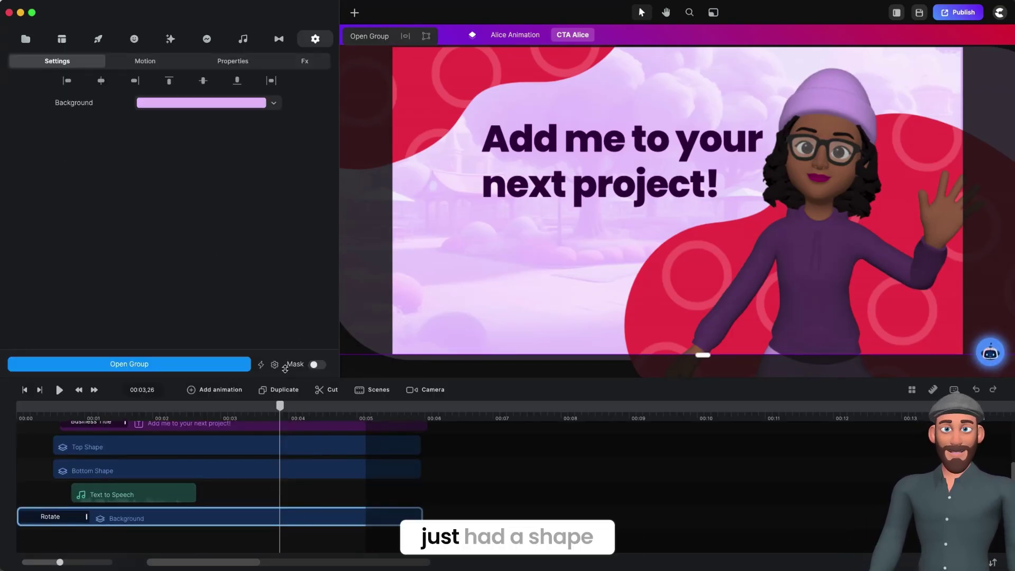
double_click(221, 518)
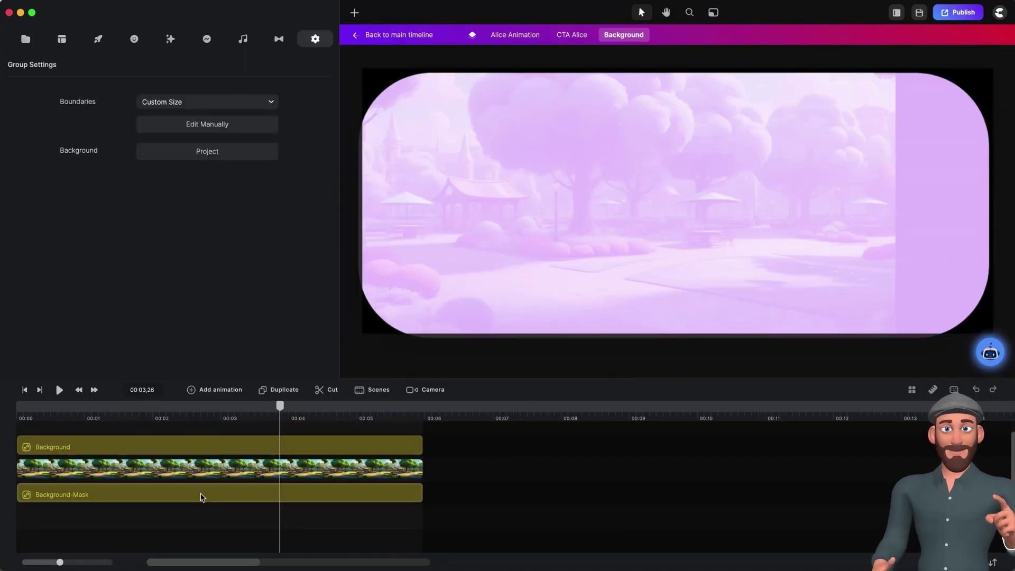
Examine the park image and the Background shape's blend mode, and return to the CTA Alice group
click(209, 474)
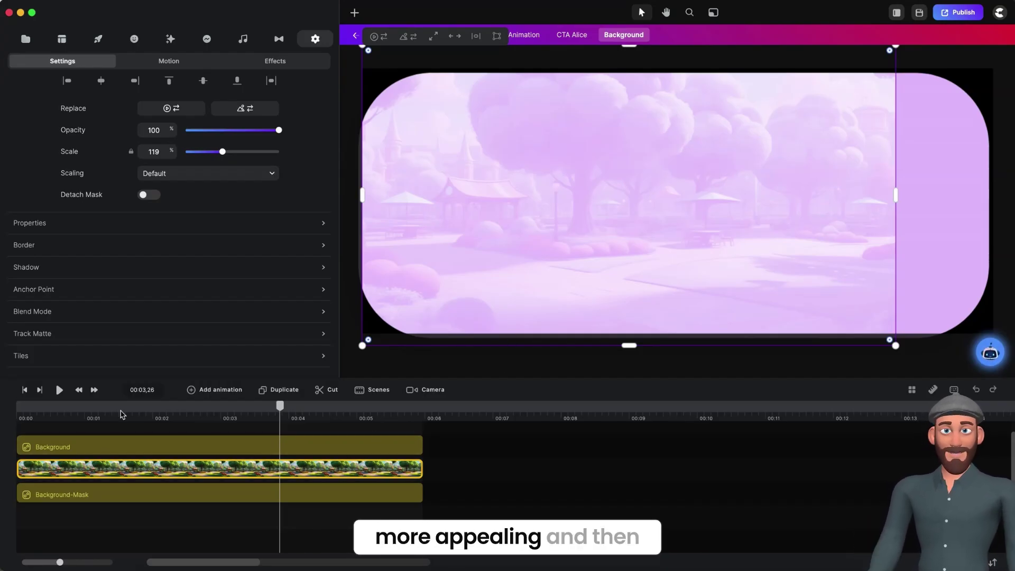
click(101, 539)
click(239, 472)
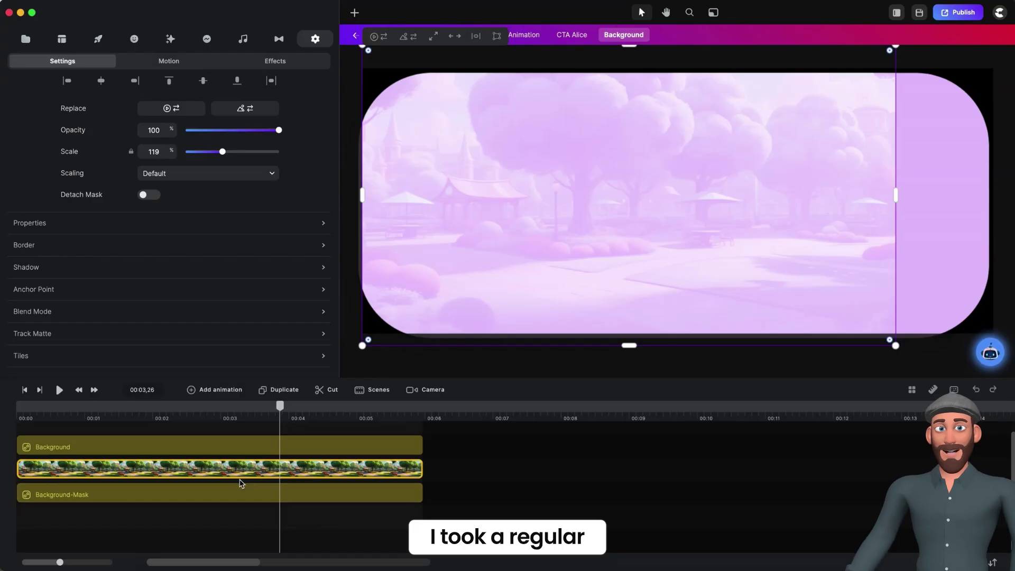
click(191, 447)
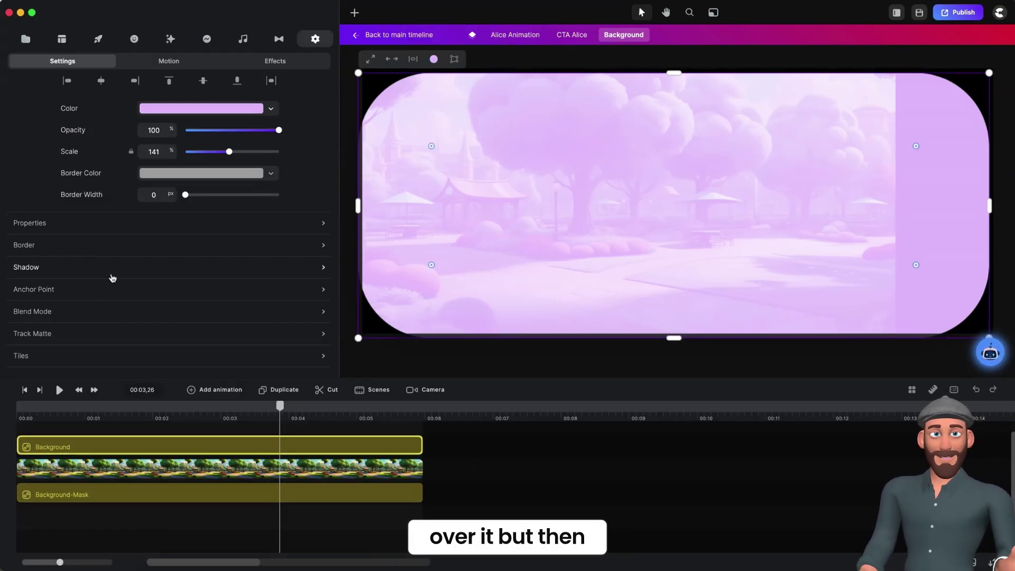
click(38, 311)
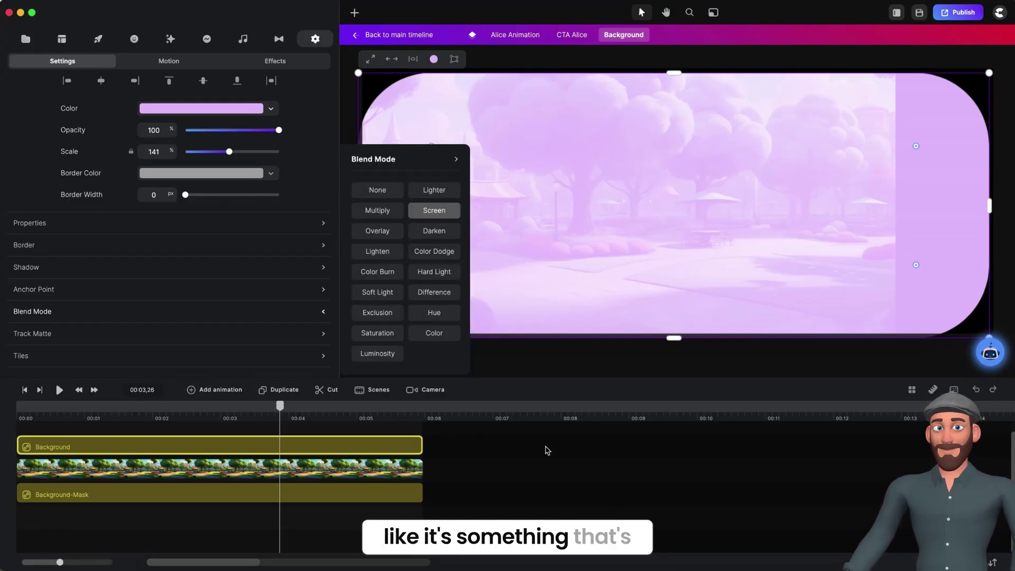
click(319, 408)
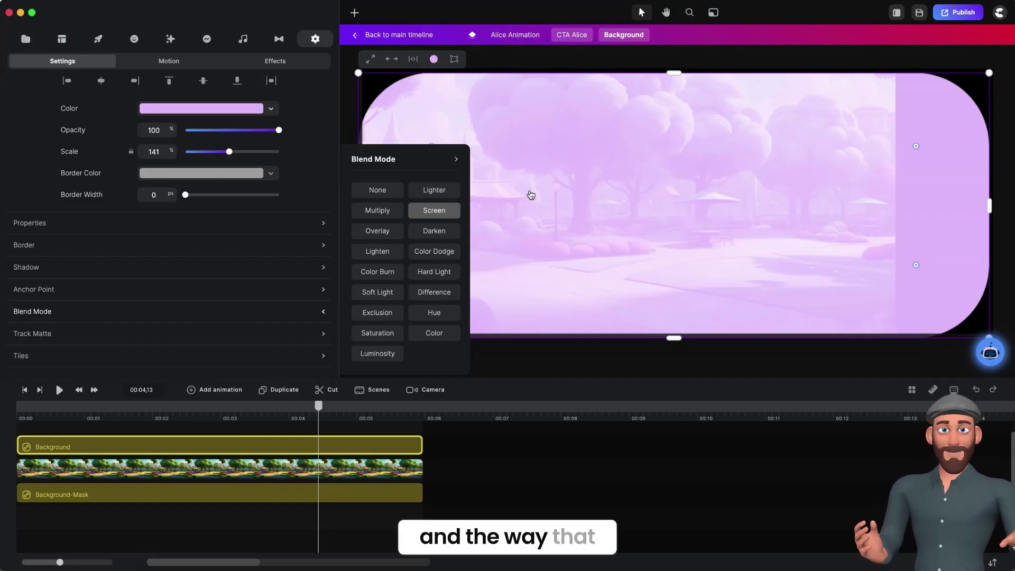
key(Escape)
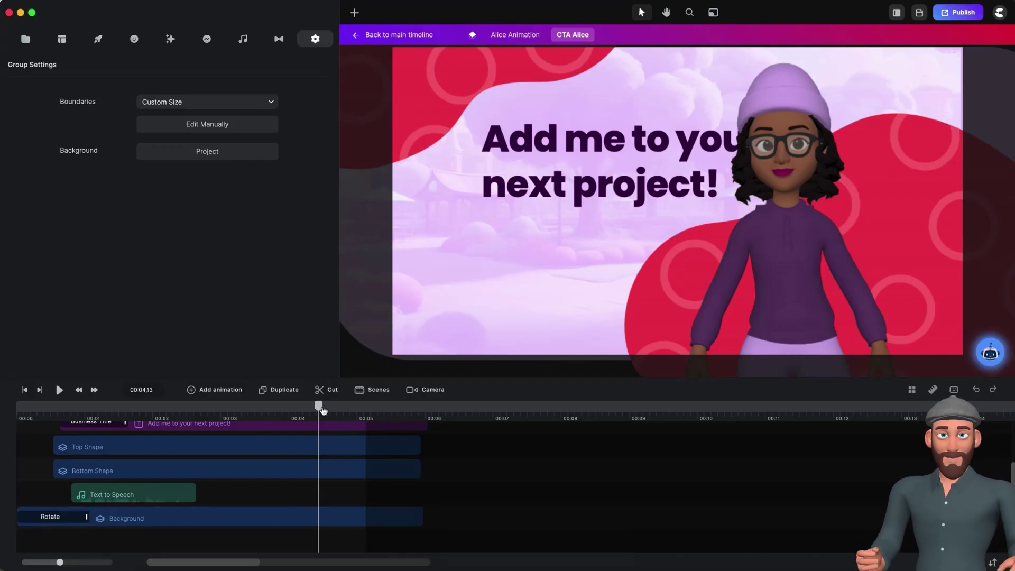
Move the playhead to 00:02,18 and lip-sync the Text to Speech clip with Workout-Alice
drag(321, 408, 194, 407)
scroll(318, 500, up, 2)
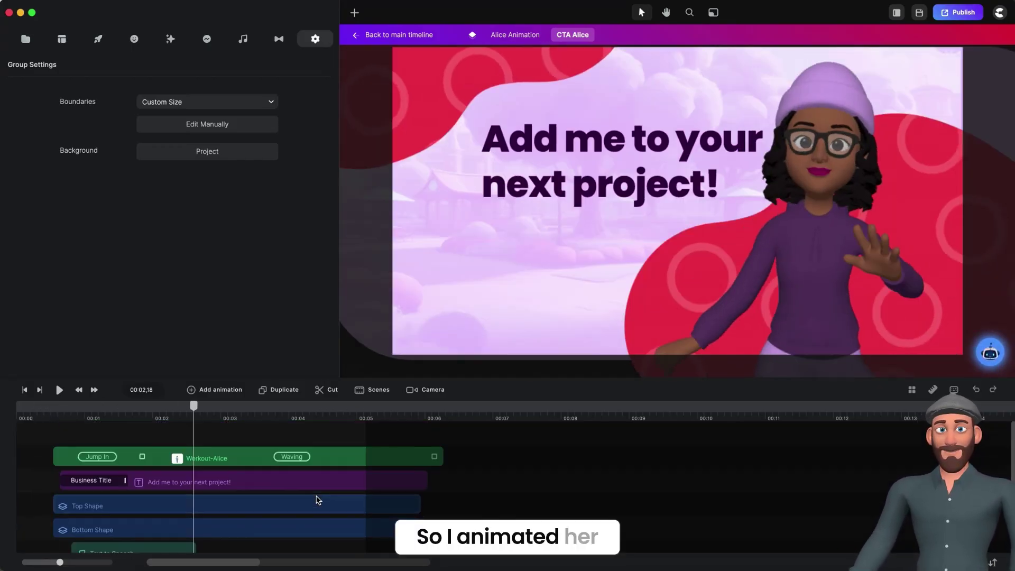
scroll(111, 545, down, 1)
right_click(126, 538)
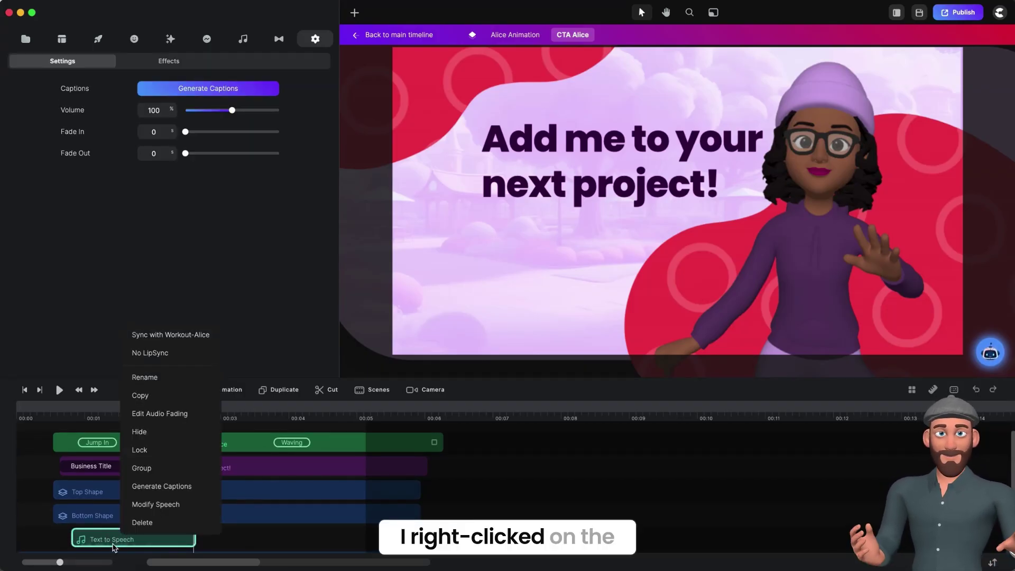
click(179, 339)
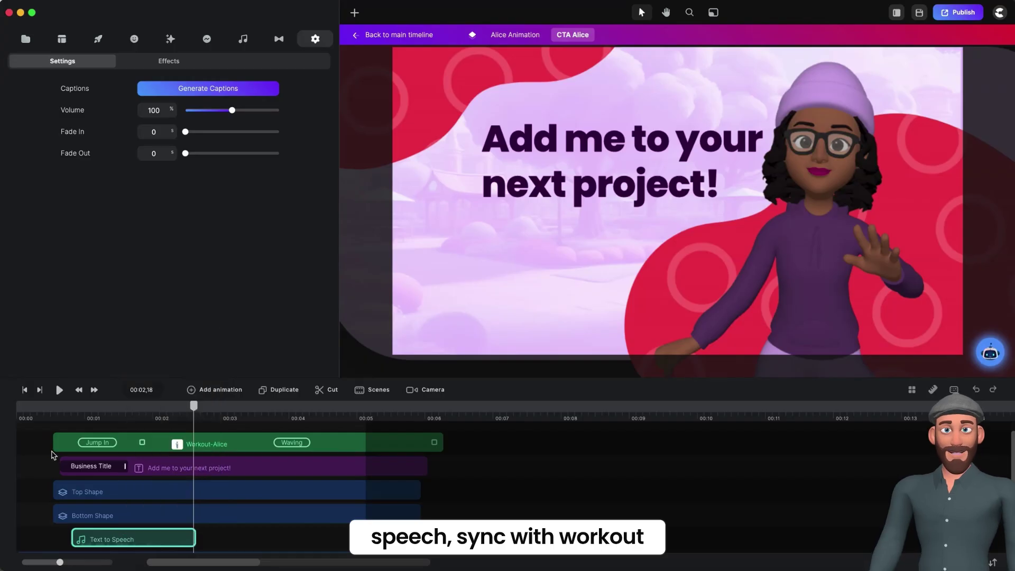
Scrub the CTA Alice scene to 00:04,12, and return to the start of the main timeline
drag(64, 409, 316, 447)
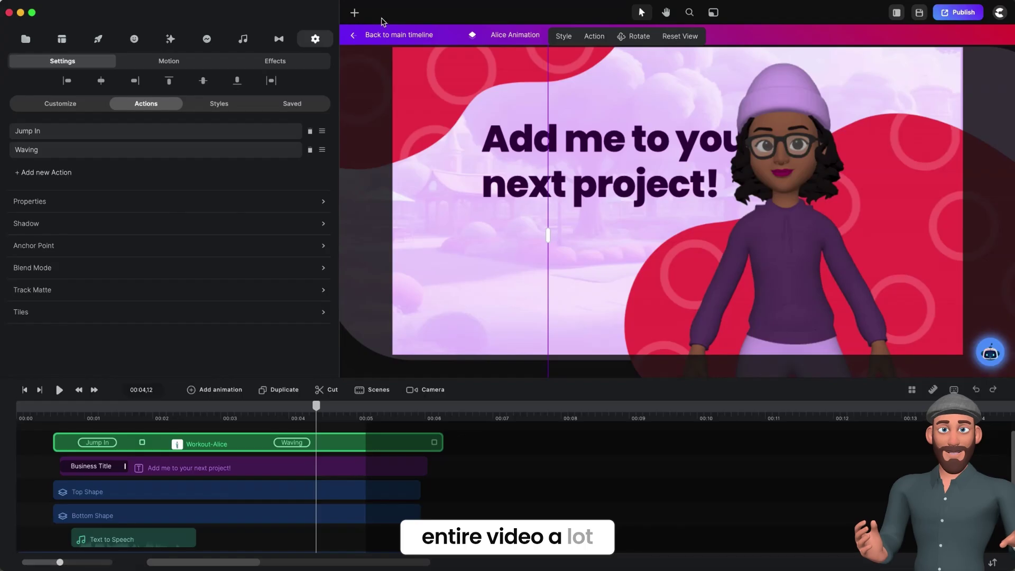
click(386, 35)
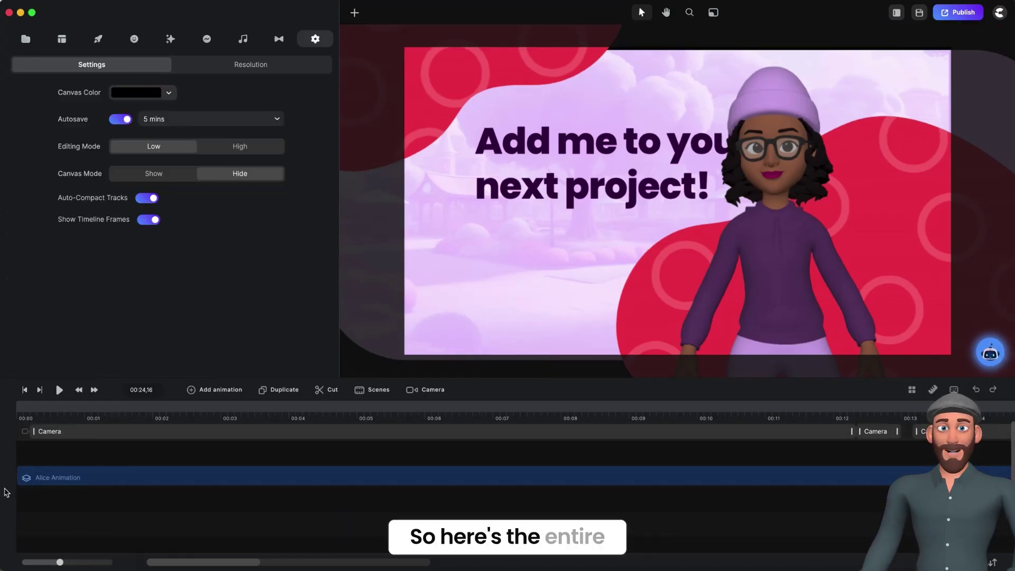
scroll(778, 438, right, 5)
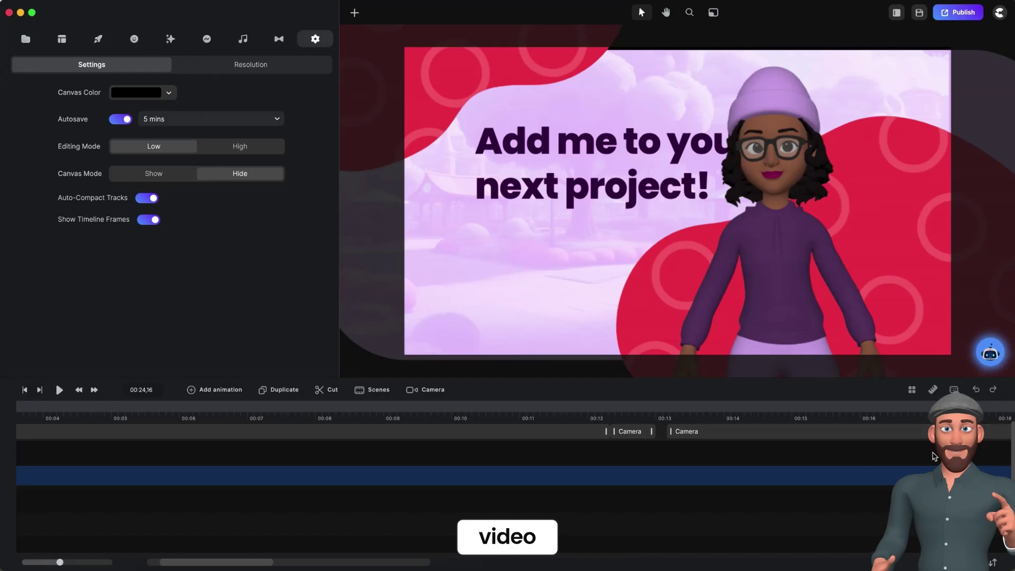
click(25, 390)
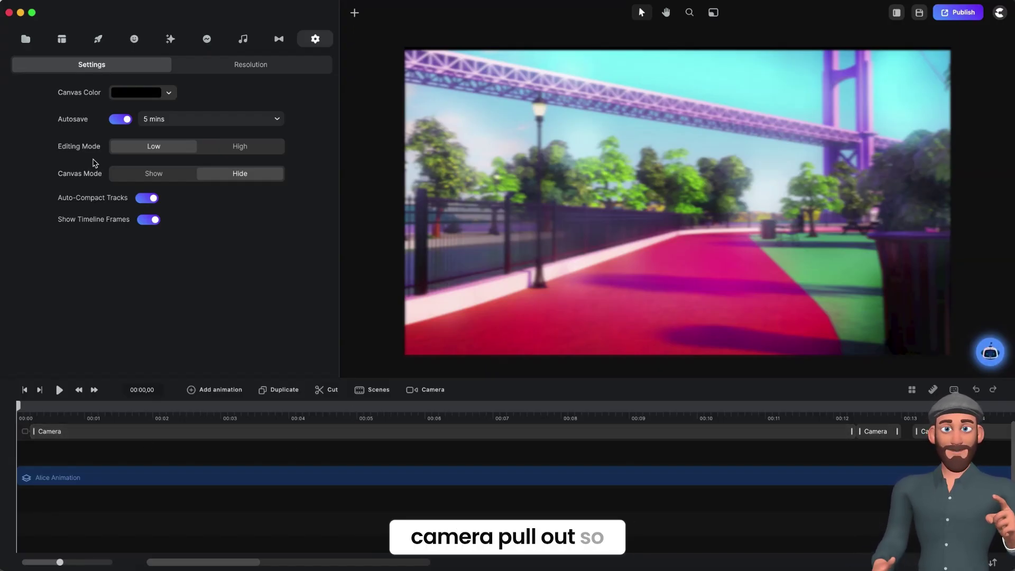
Bring up the Camera component in camera mode and look over the camera clips along the whole timeline
click(171, 40)
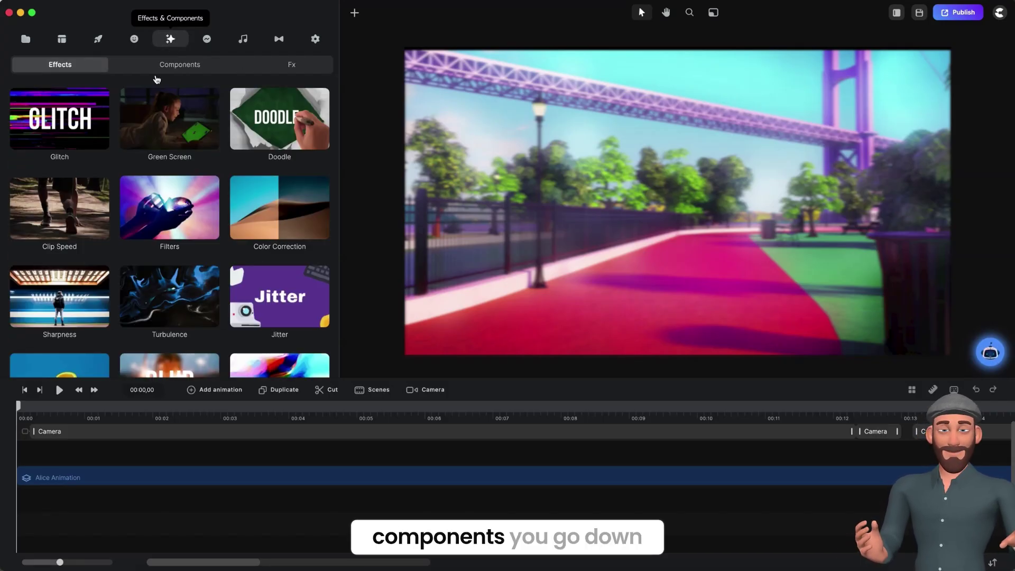
click(176, 66)
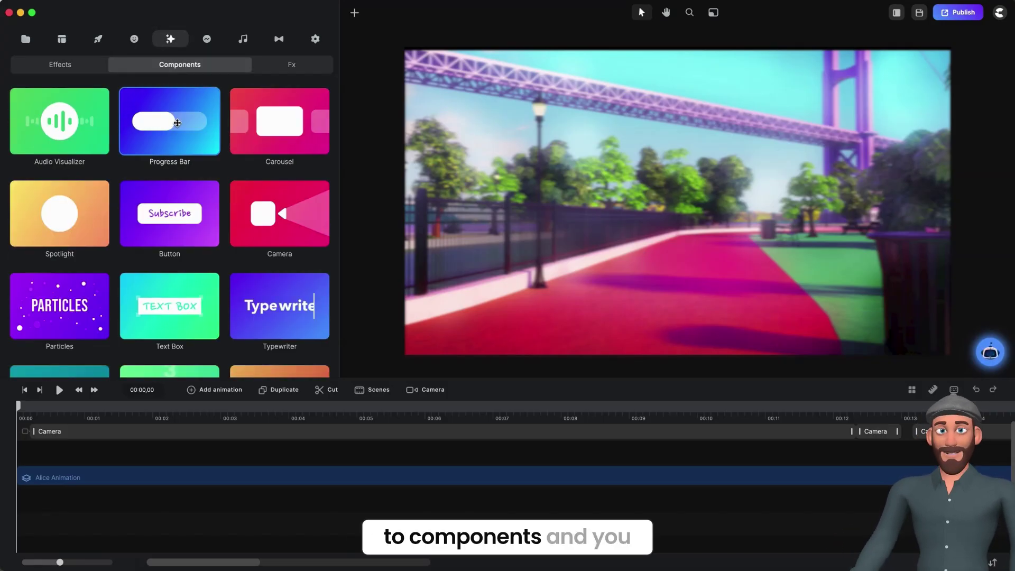
drag(298, 236, 613, 252)
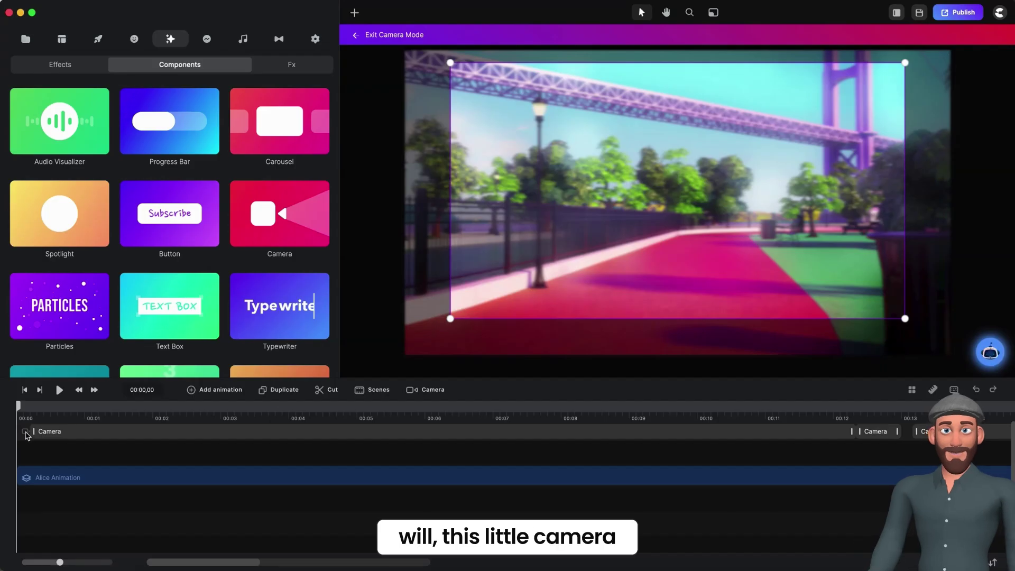
scroll(794, 455, right, 3)
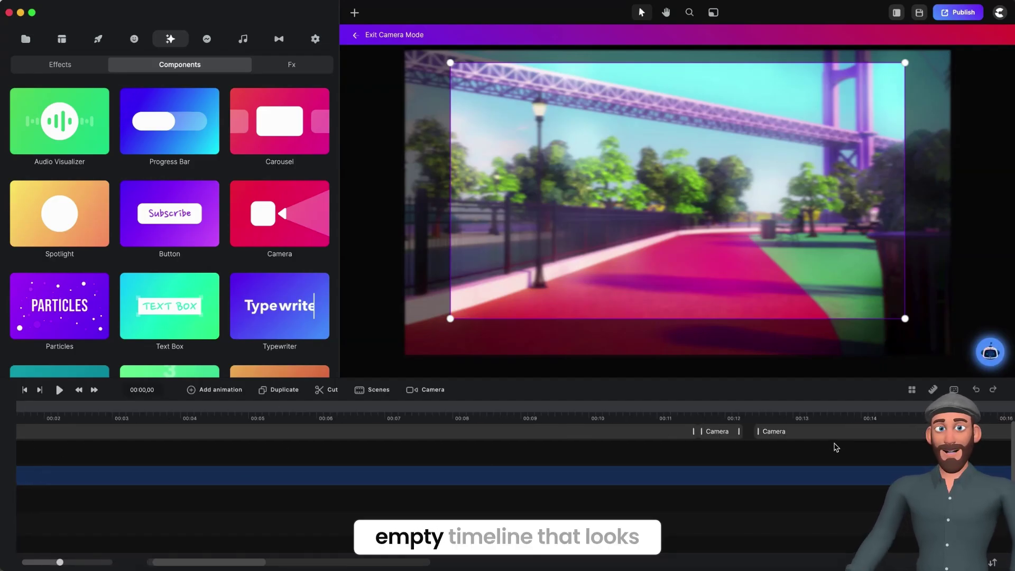
scroll(835, 447, right, 15)
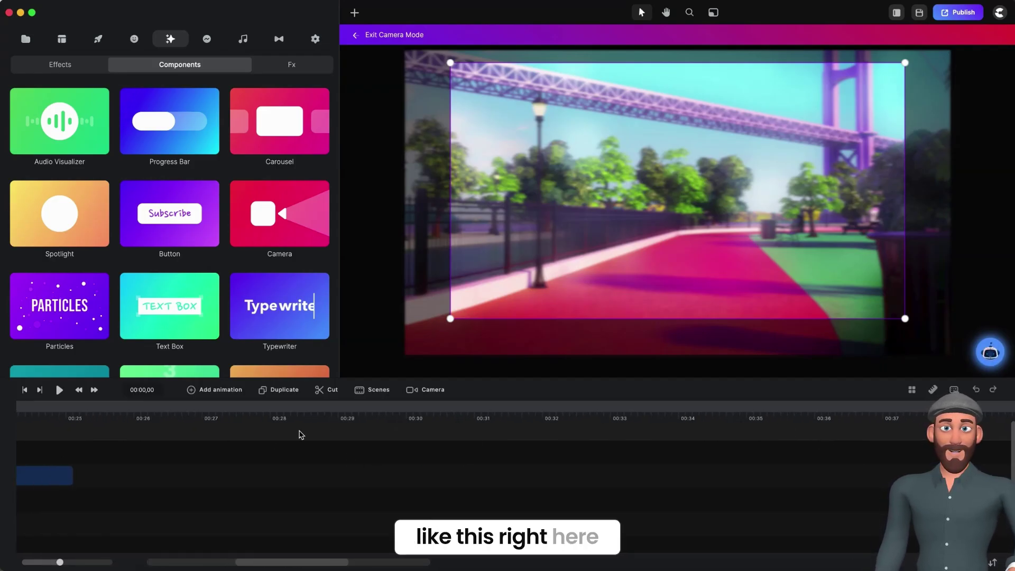
scroll(272, 467, left, 7)
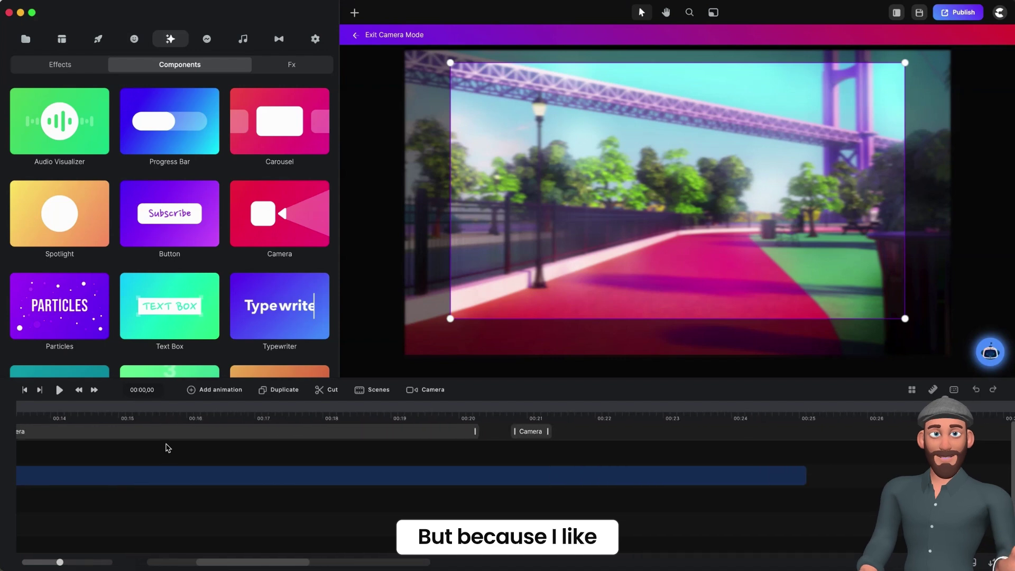
scroll(158, 445, left, 9)
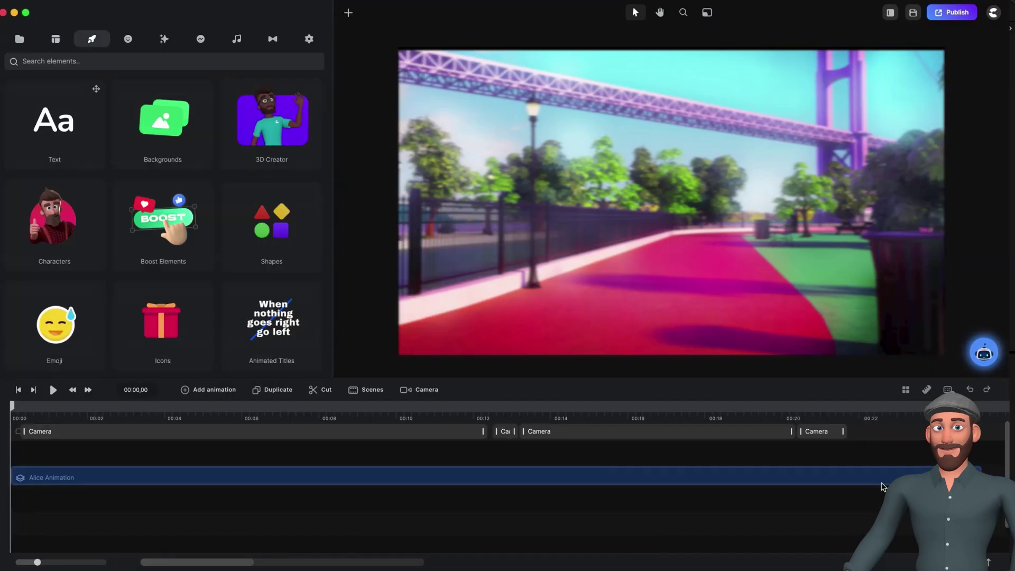
Add a camera movement to the camera track at 00:22,10, over the closing call-to-action scene
double_click(875, 436)
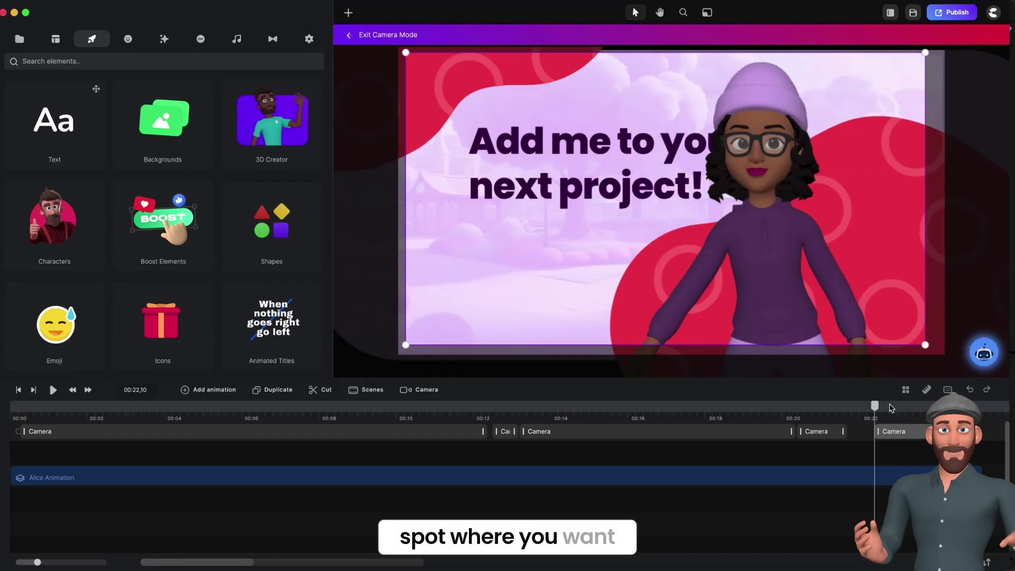
click(888, 408)
click(919, 408)
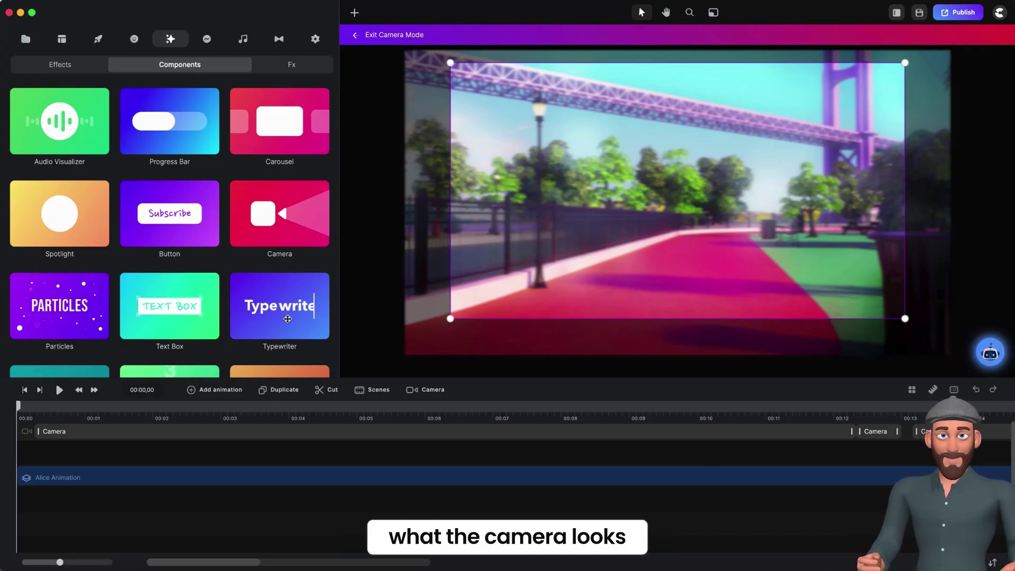
Shift the second camera clip slightly later, and scrub the first camera's movement from 00:12,09 back to 00:04,24
click(31, 407)
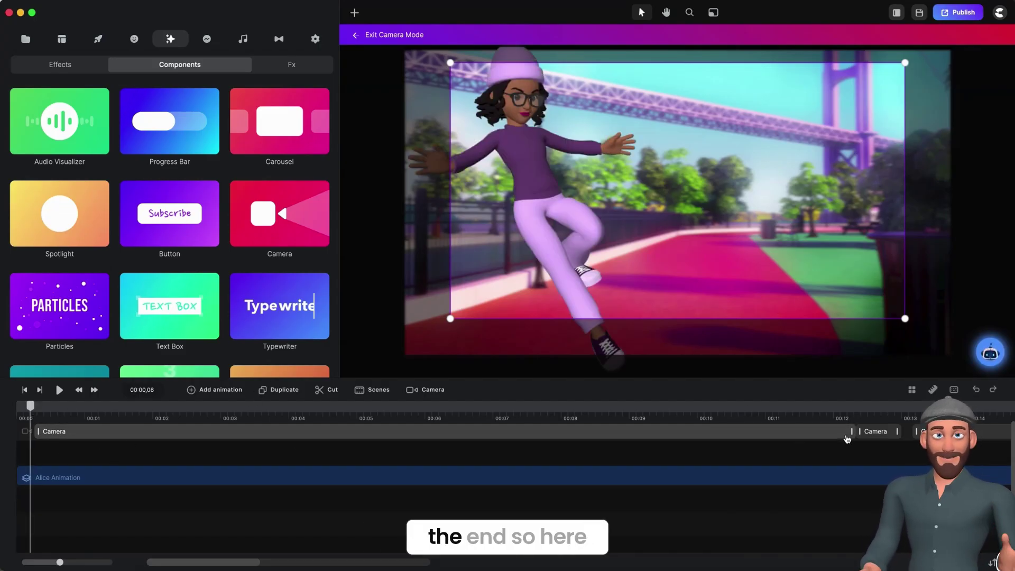
drag(876, 434, 886, 436)
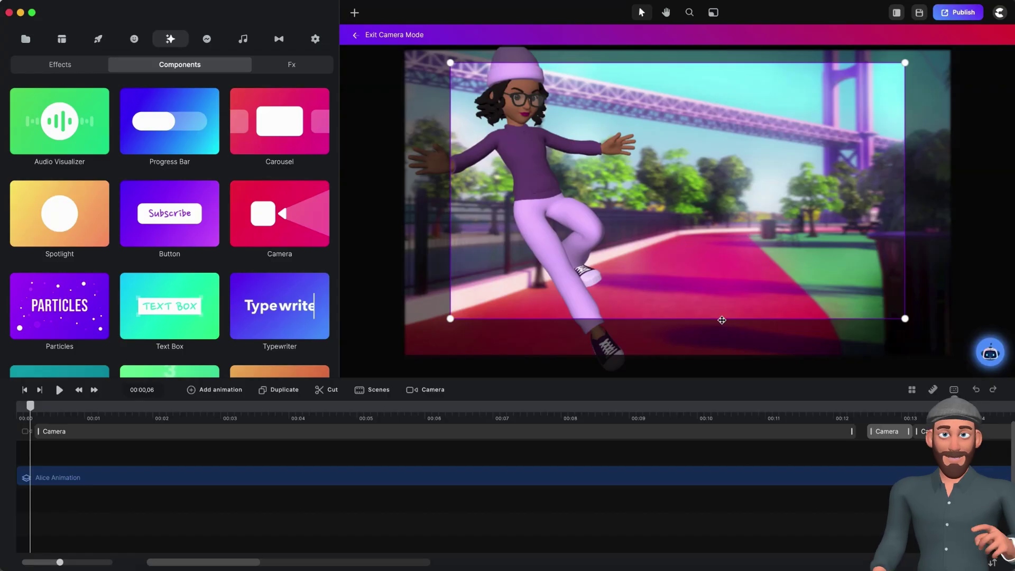
click(860, 414)
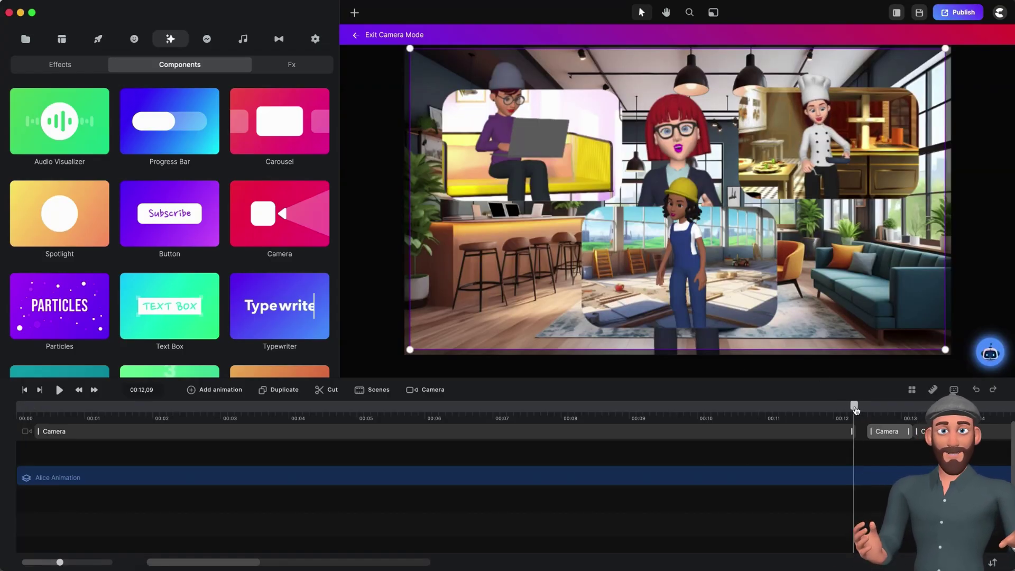
drag(852, 408, 345, 421)
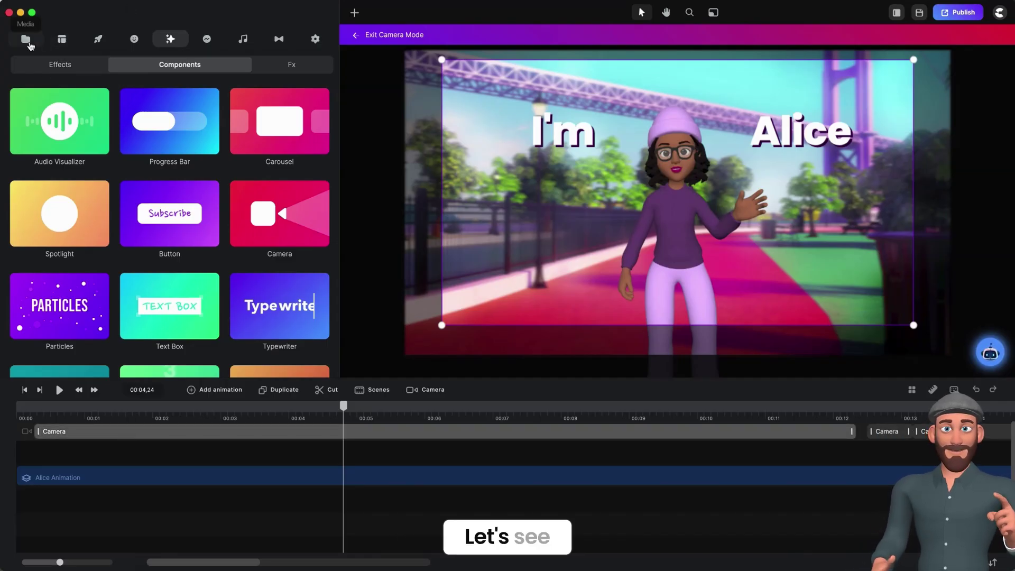
Open the scene library, scrub through the animation, and play it from 00:05,08 to 00:09,25 to review the camera pull-out
click(27, 42)
click(63, 40)
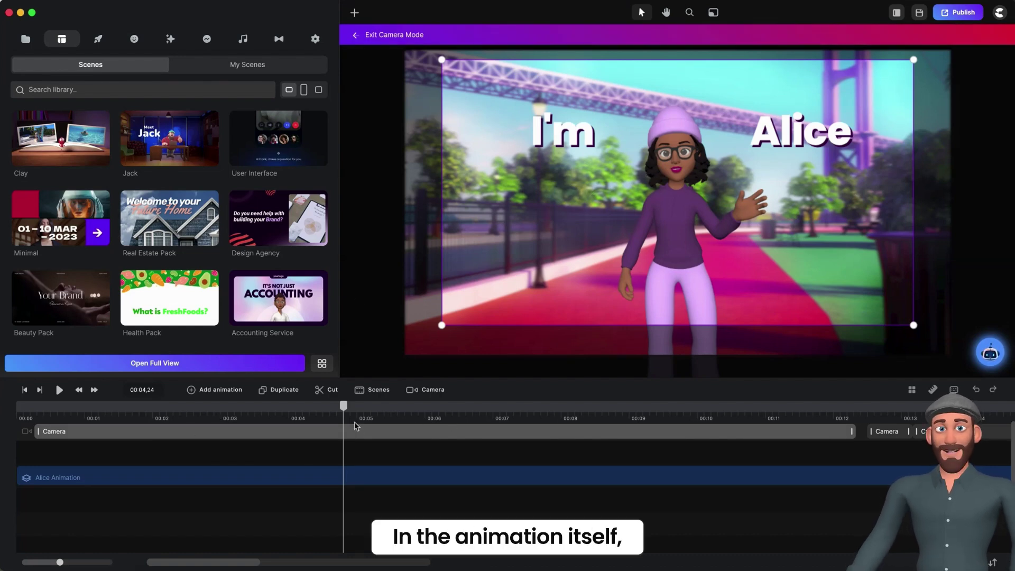
drag(344, 406, 719, 426)
drag(591, 424, 375, 449)
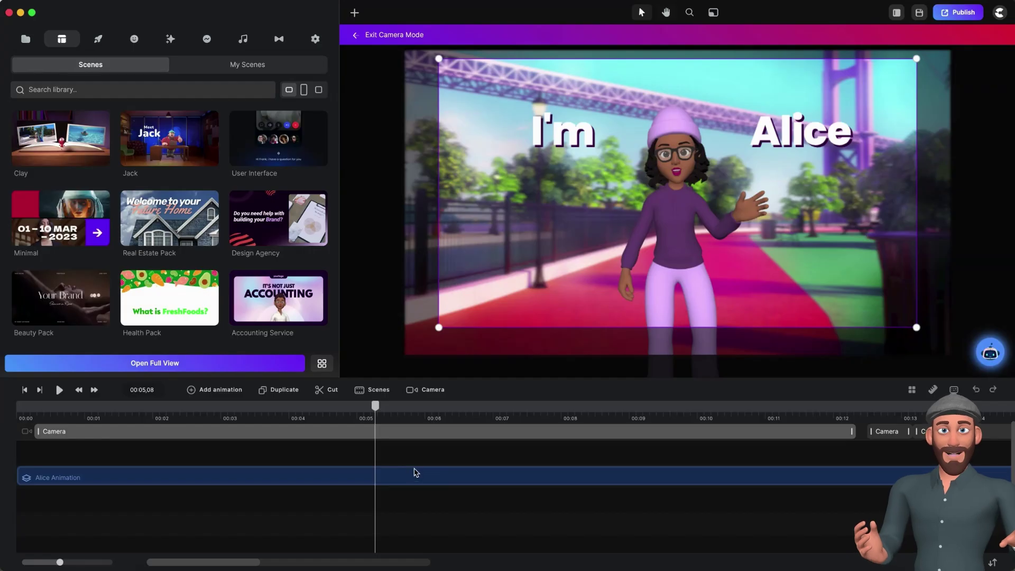
key(space)
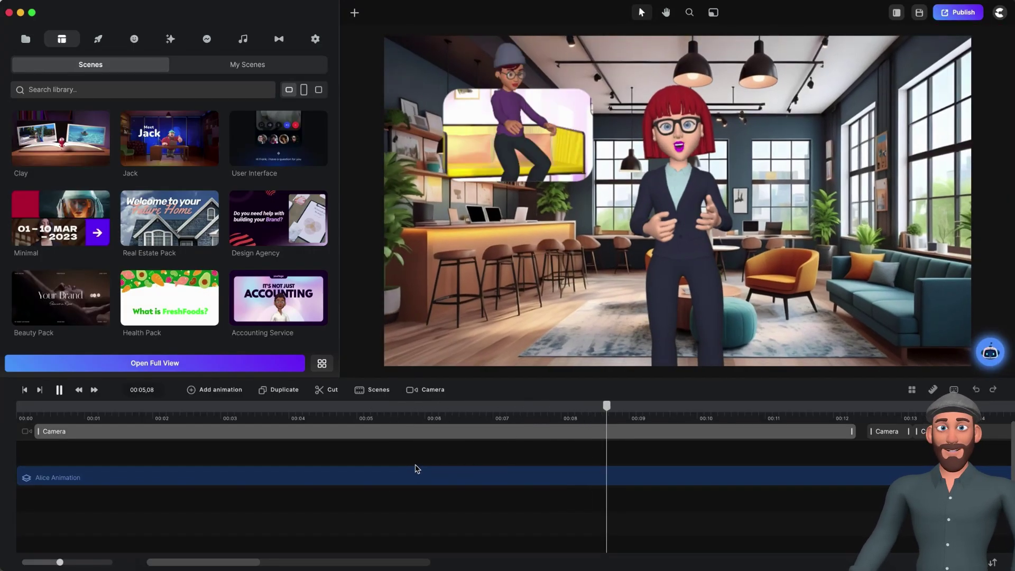
key(space)
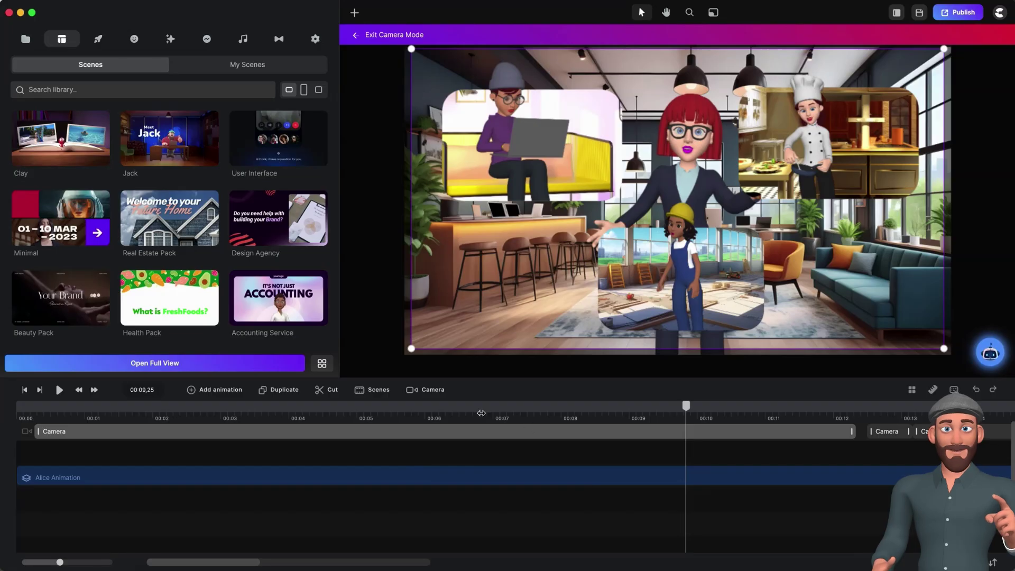
scroll(483, 412, down, 2)
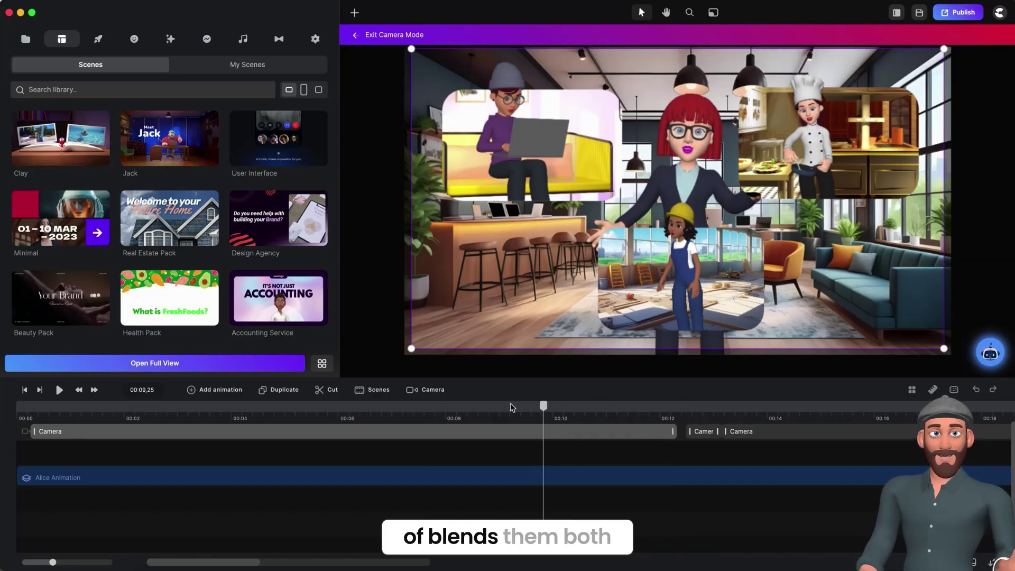
Scrub the first camera movement from 00:00,06 to its end near 00:12,11 to check the start and end framing
click(699, 432)
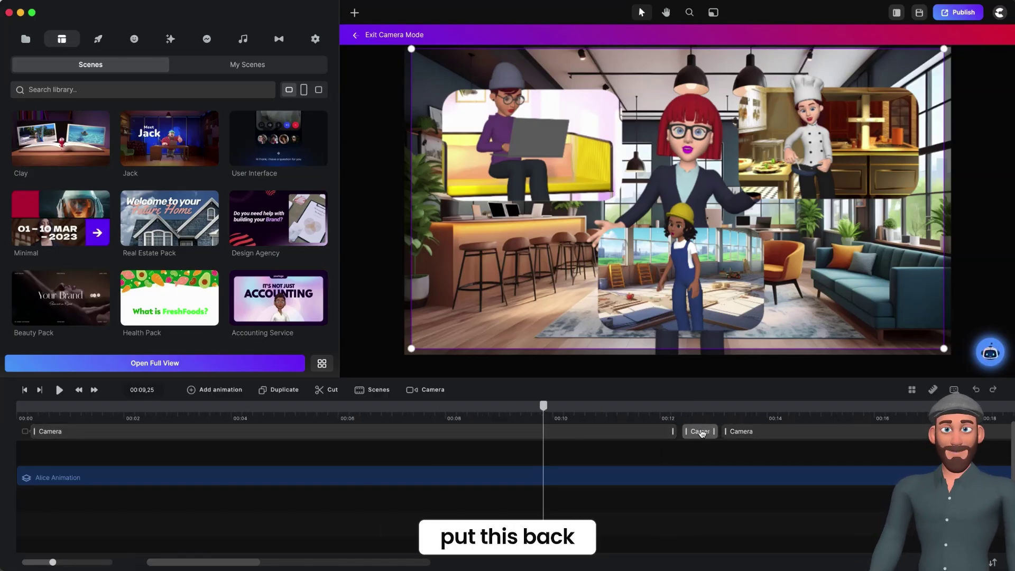
click(681, 410)
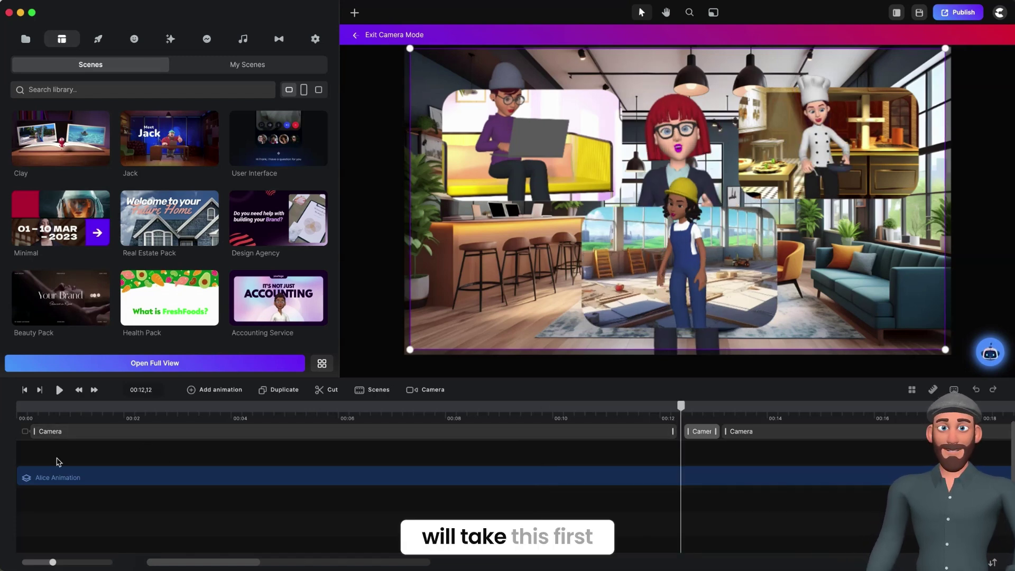
click(28, 413)
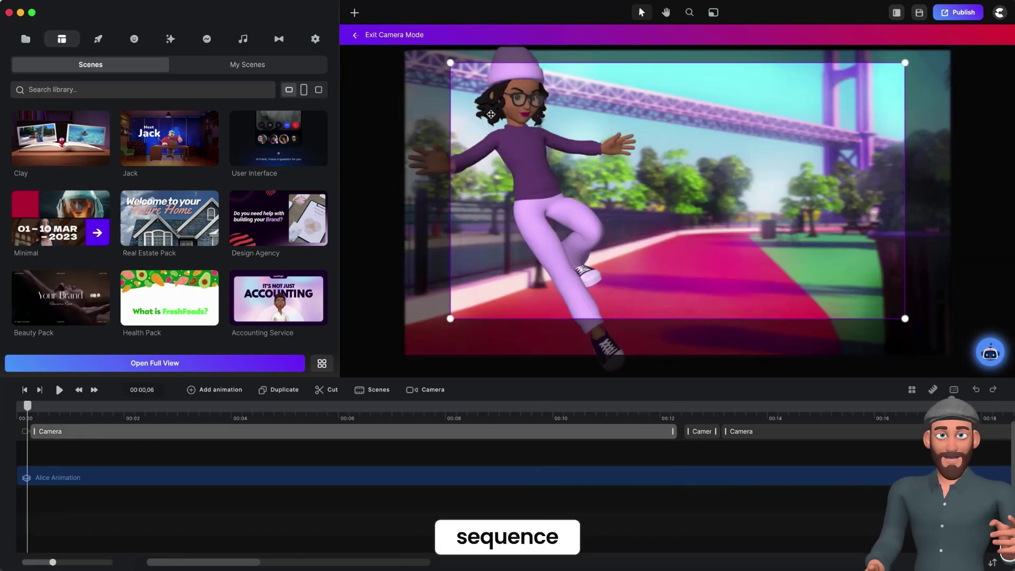
click(680, 410)
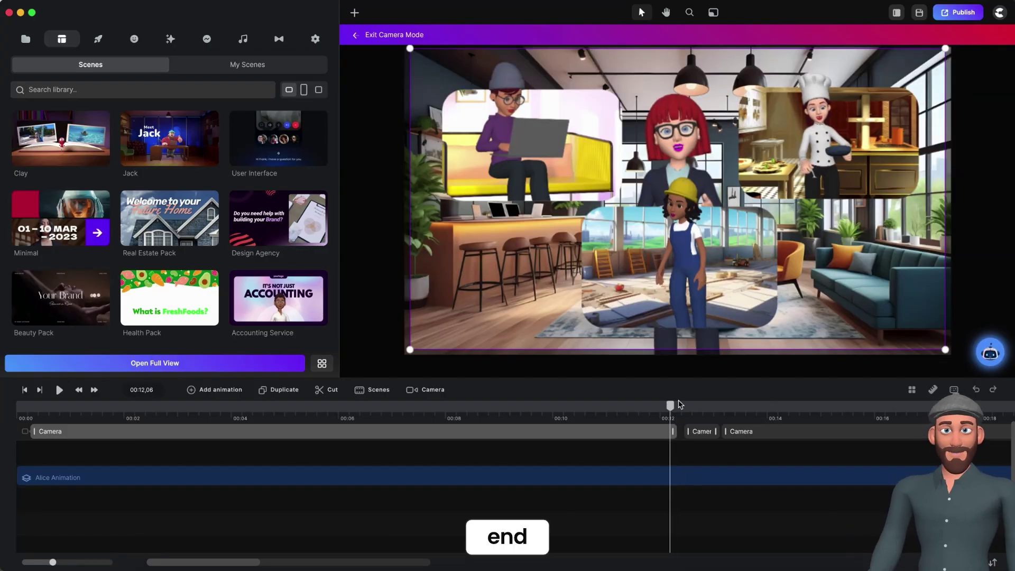
drag(672, 406, 683, 405)
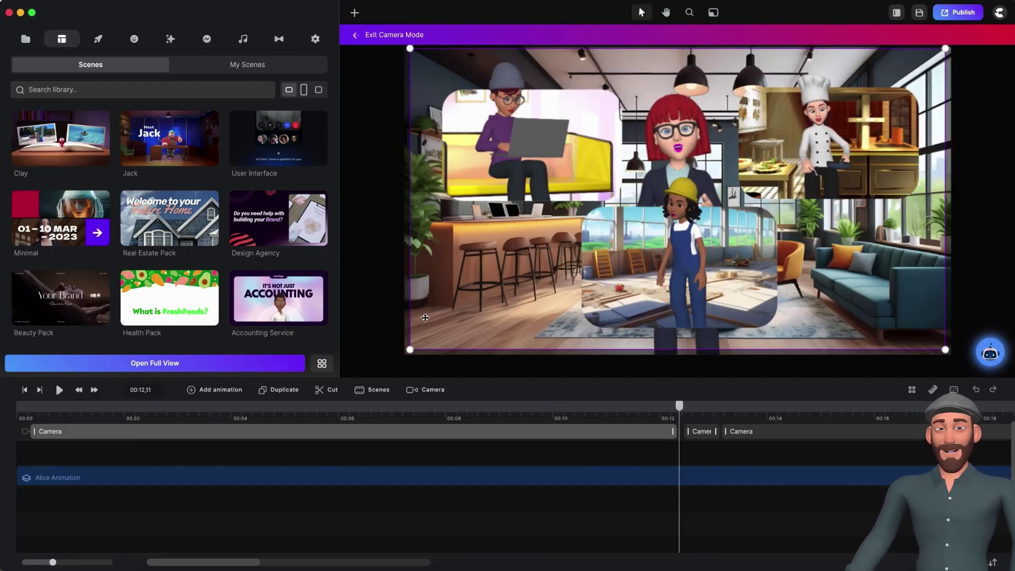
Widen the camera frame slightly at 00:12,11, and scrub past the second camera clip to the kitchen scene at 00:13,06
mouse_move(408, 359)
mouse_down()
mouse_move(630, 258)
mouse_move(408, 350)
mouse_up()
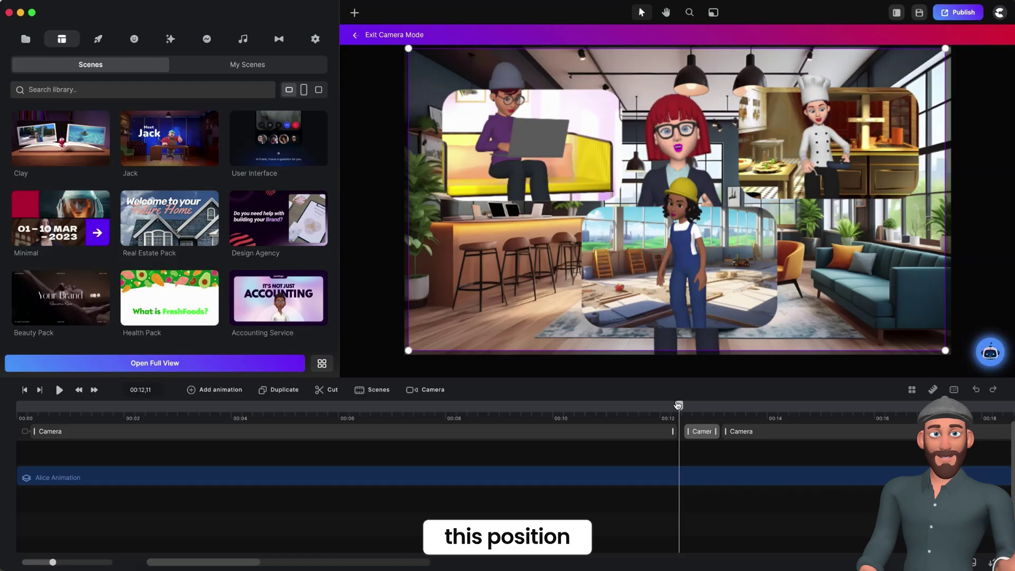
mouse_move(685, 407)
mouse_down()
mouse_move(704, 407)
mouse_move(682, 407)
mouse_up()
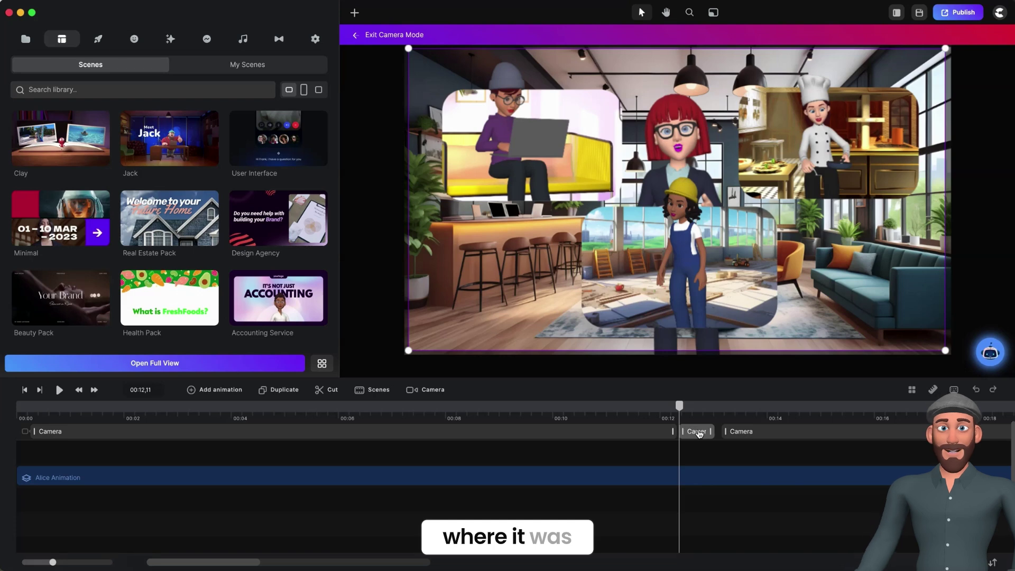
drag(682, 408, 726, 410)
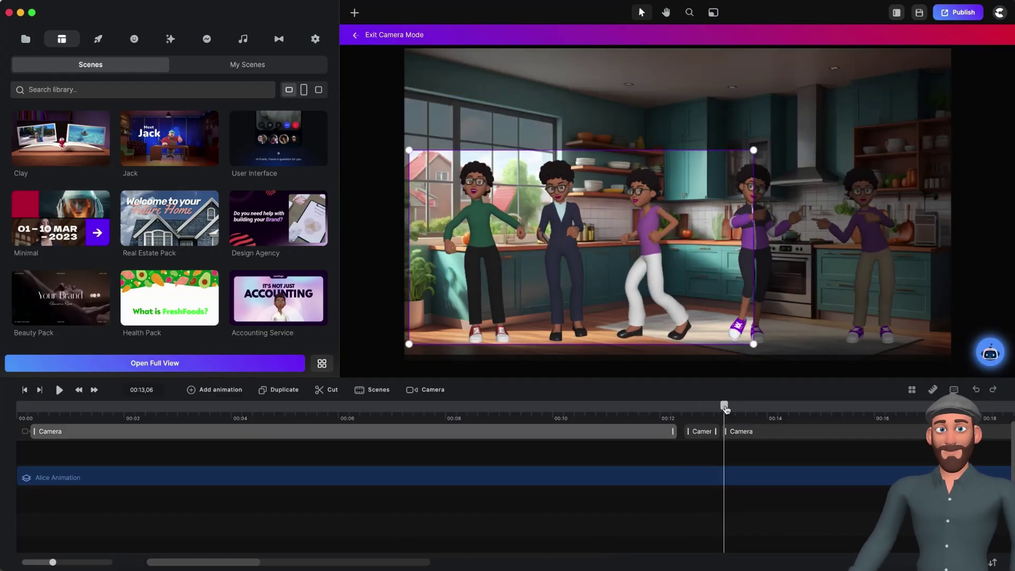
scroll(664, 446, right, 5)
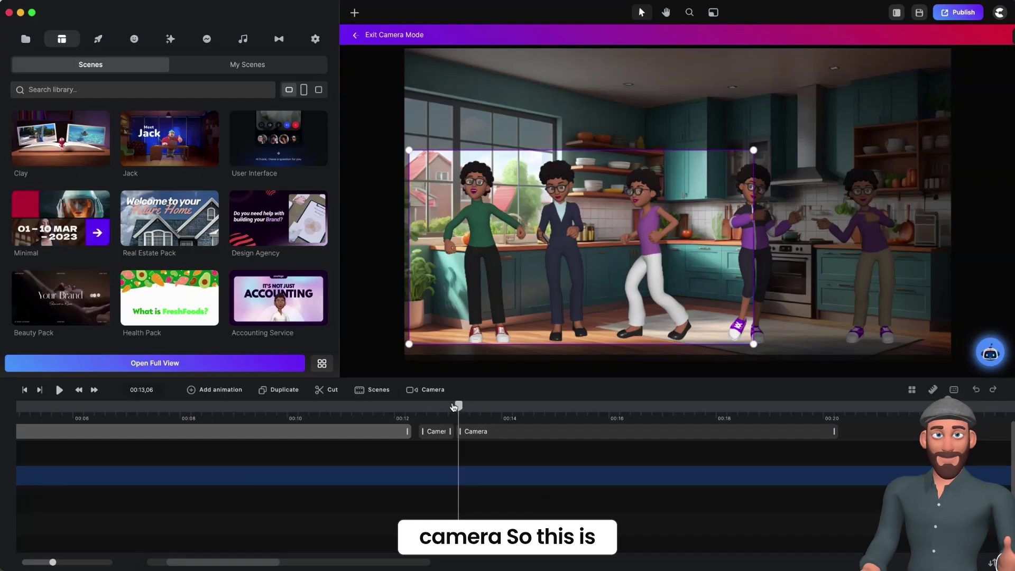
Scrub the kitchen camera movement from 00:13,05 to 00:20,14, and add another camera movement there on the camera track
click(456, 407)
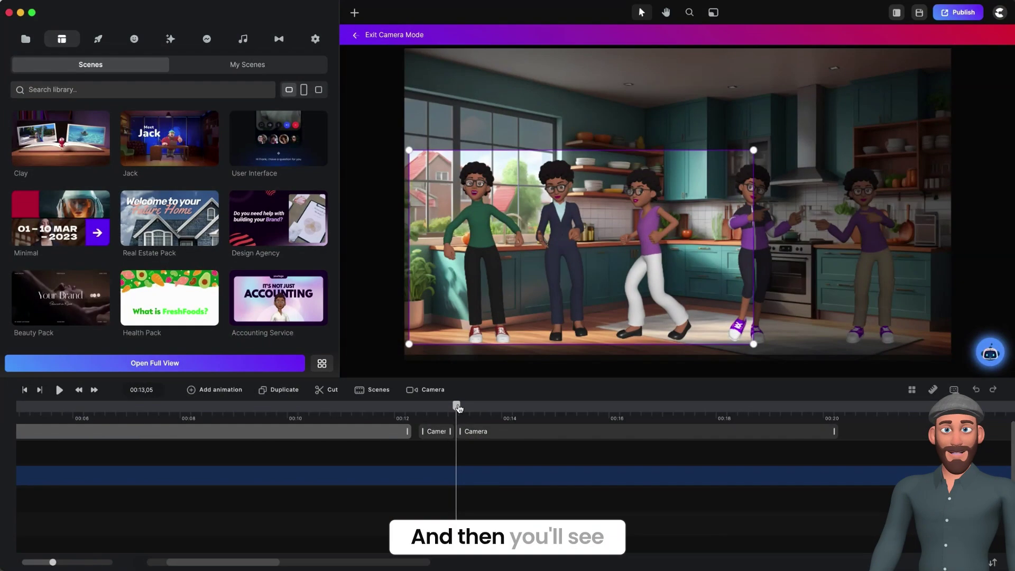
drag(457, 406, 683, 406)
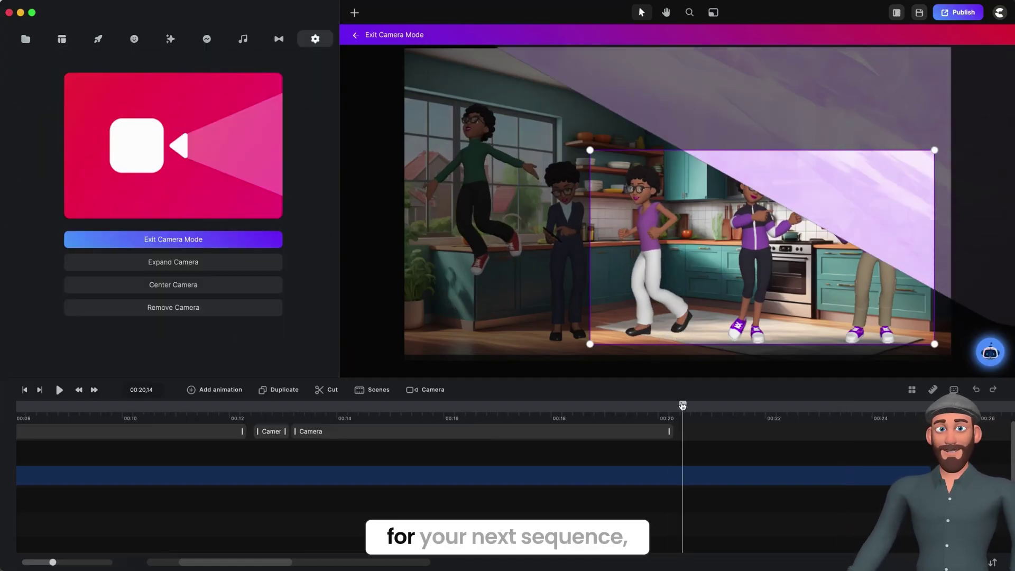
double_click(689, 433)
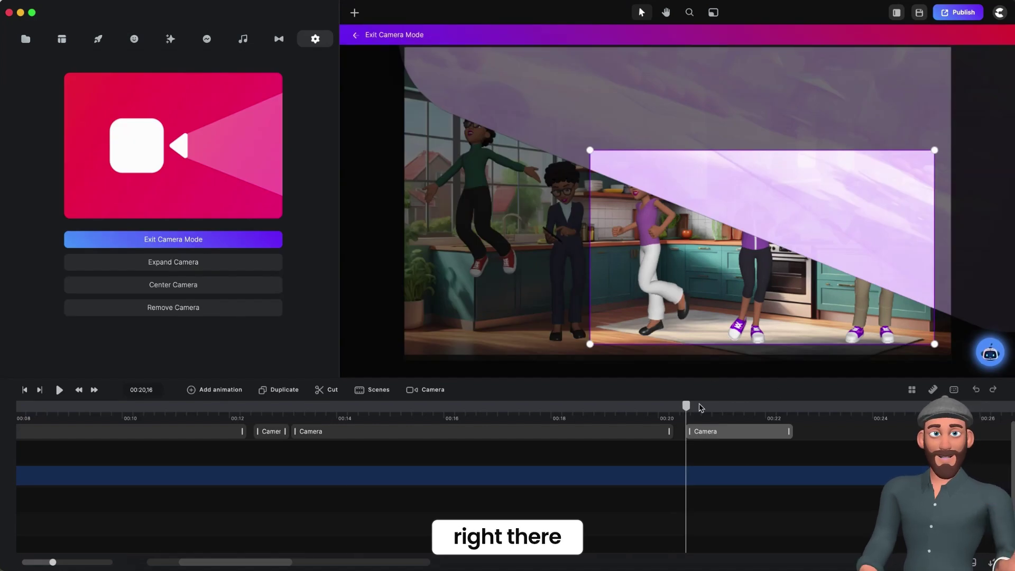
Enlarge the new clip's camera frame at 00:22,18 to nearly the whole call-to-action scene, and scrub back to 00:20,10
drag(697, 407, 774, 416)
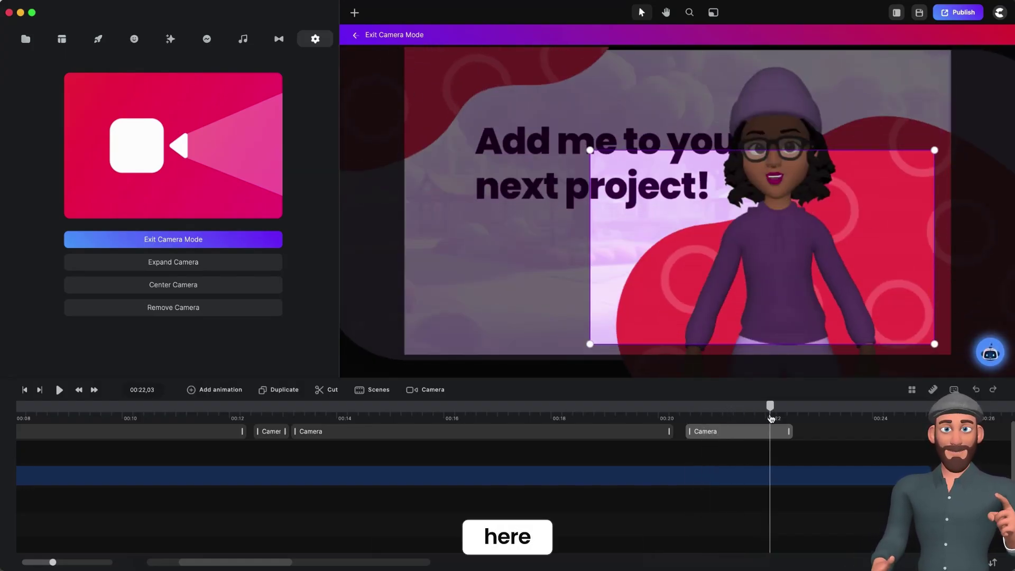
drag(771, 406, 797, 407)
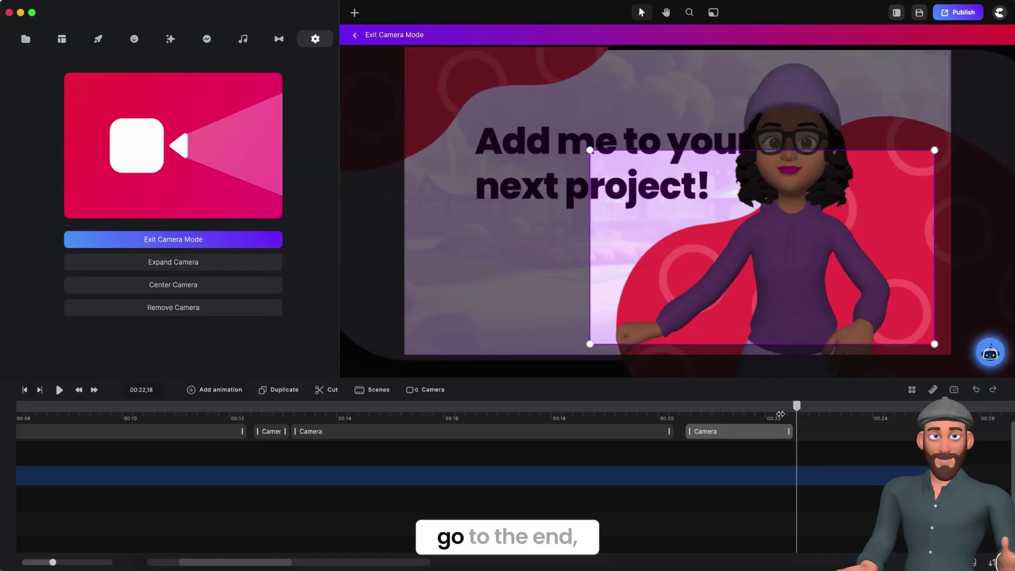
drag(591, 150, 411, 50)
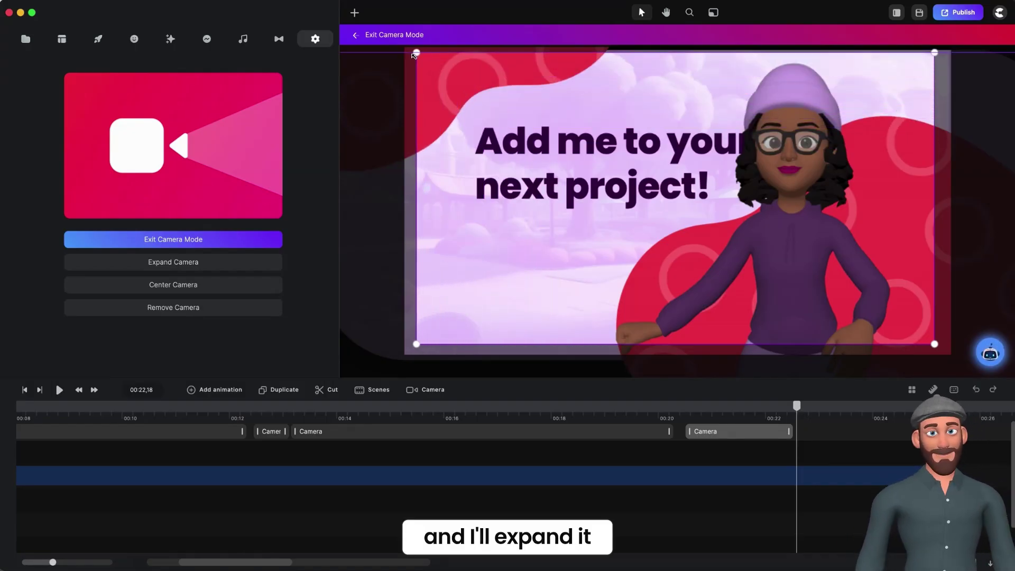
drag(417, 344, 413, 348)
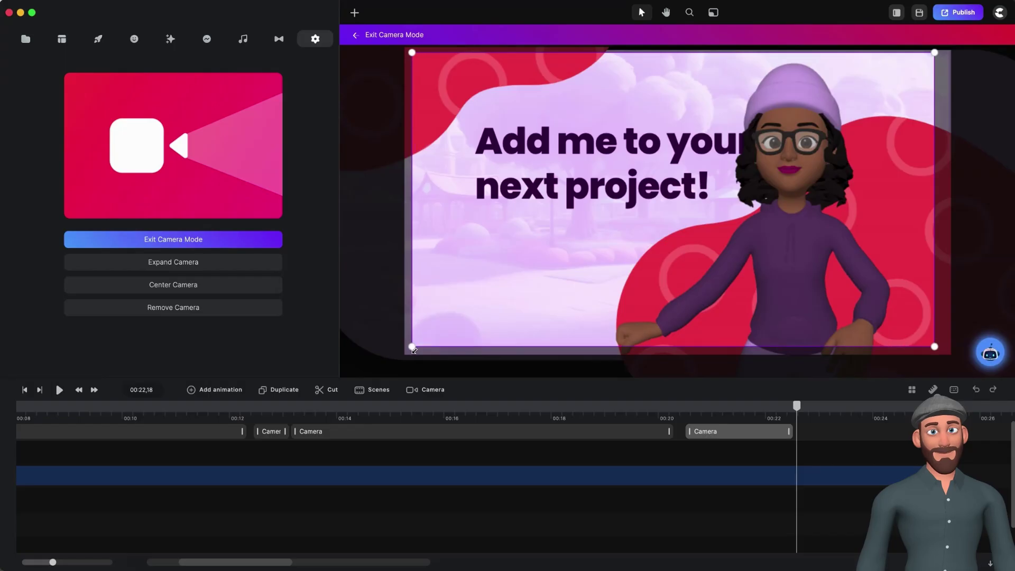
mouse_move(935, 347)
mouse_down()
mouse_move(942, 351)
mouse_move(934, 345)
mouse_up()
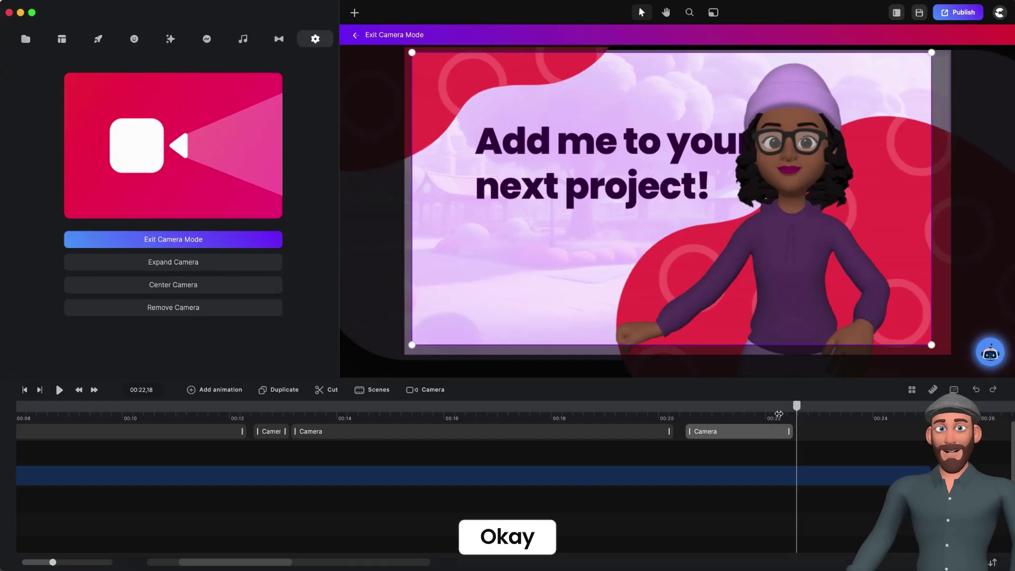
drag(795, 411, 676, 416)
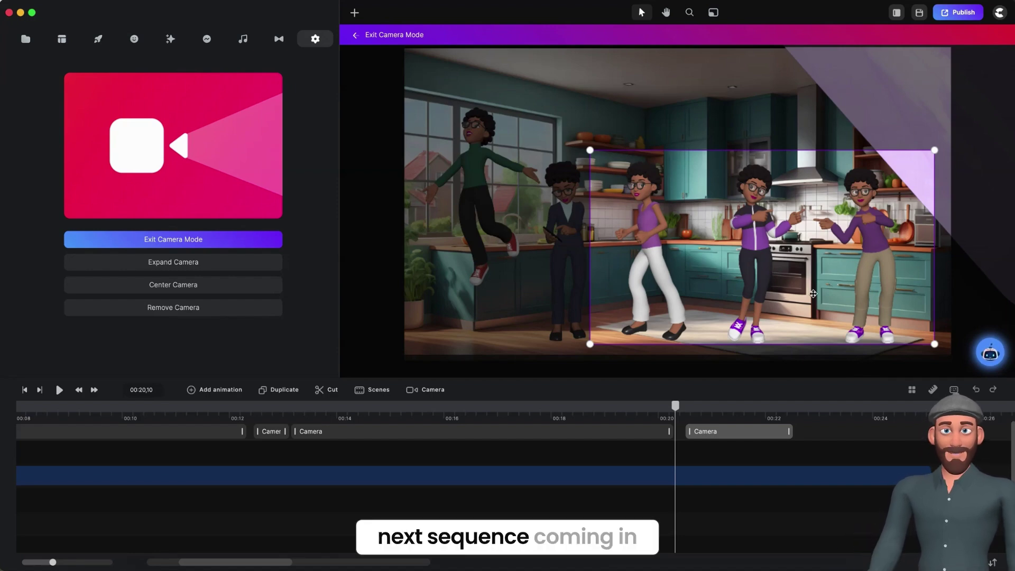
Inside Alice Animation, delete the Still Life music track and place a fresh copy from the music library at the timeline start
drag(725, 430, 651, 486)
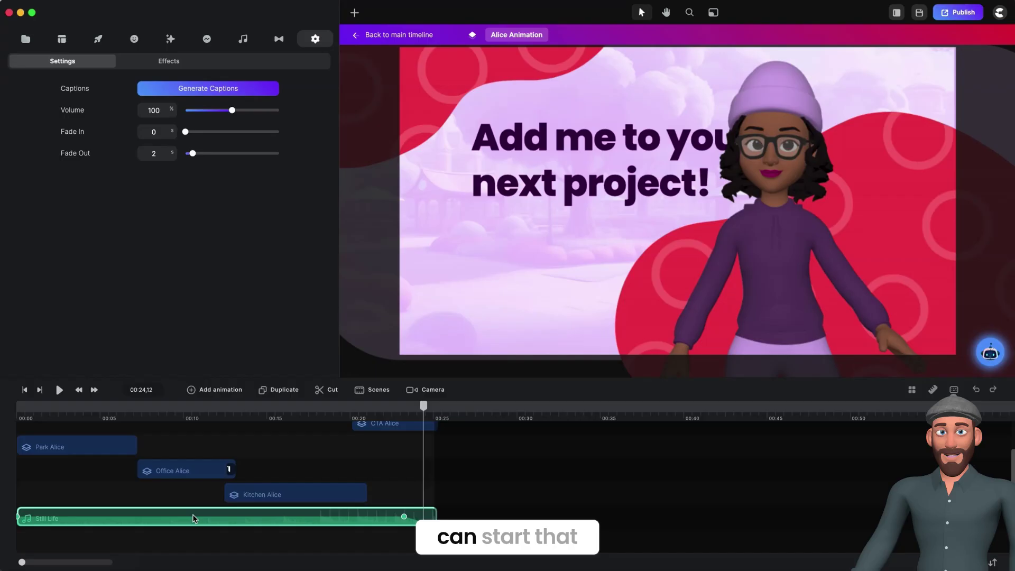
key(Delete)
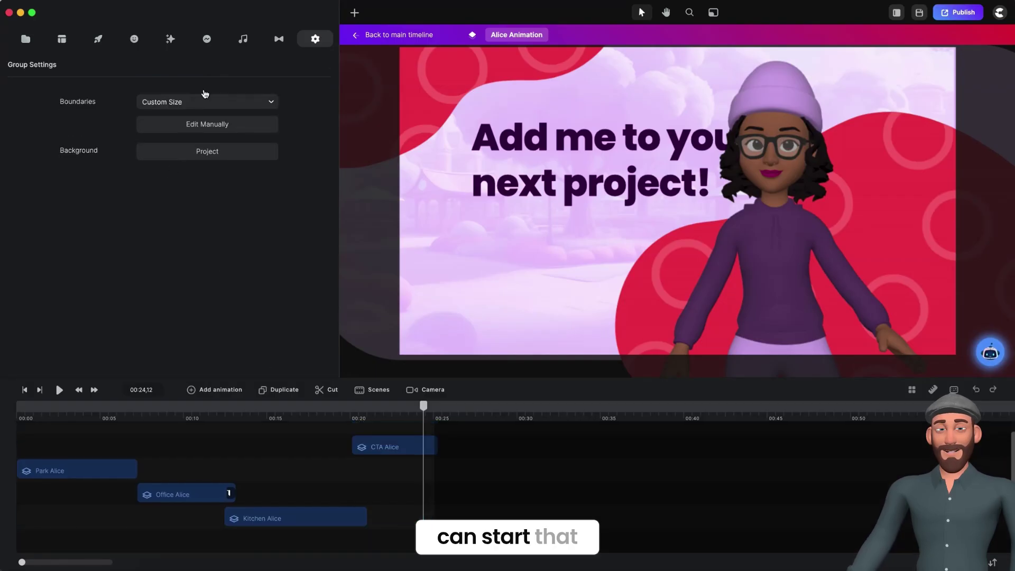
click(249, 44)
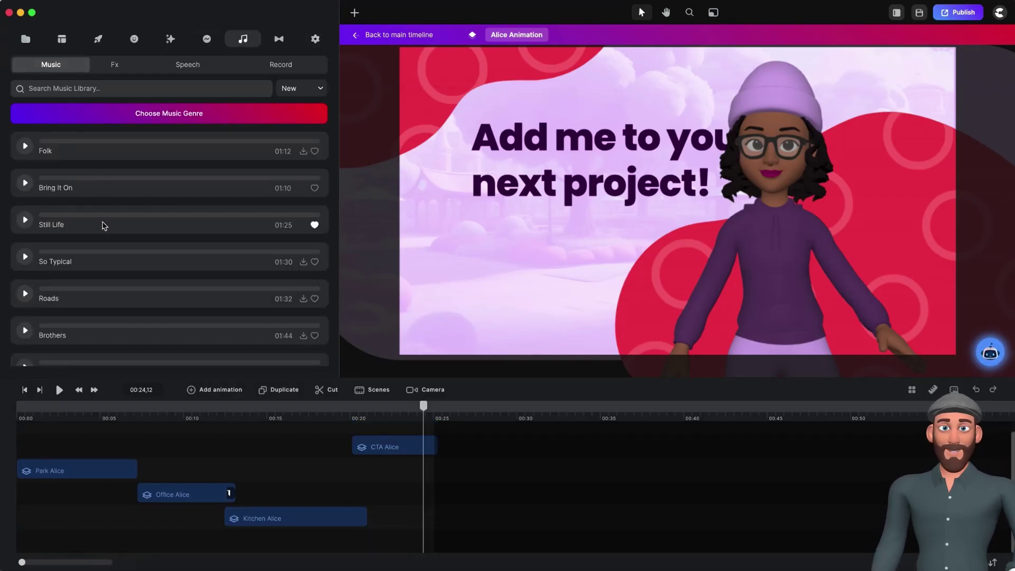
drag(106, 230, 35, 545)
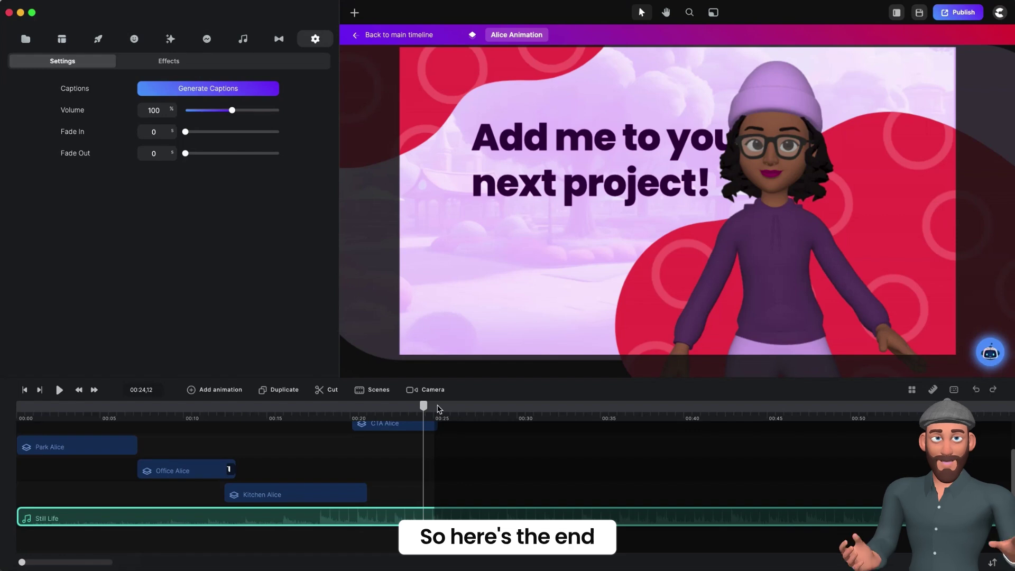
Split the Still Life track at 00:25,08, where the animation ends, and delete the remainder
click(438, 407)
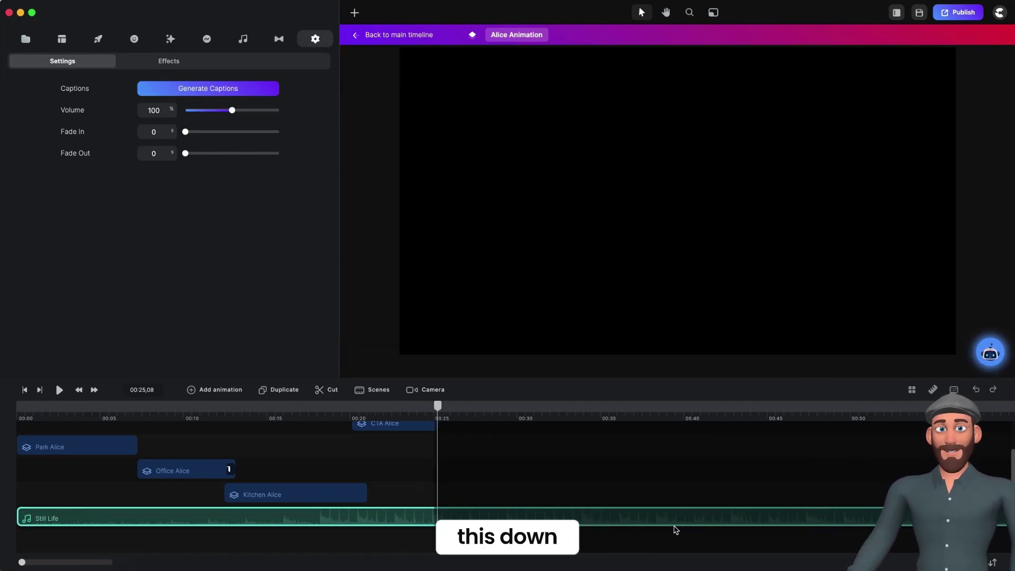
key(s)
click(648, 520)
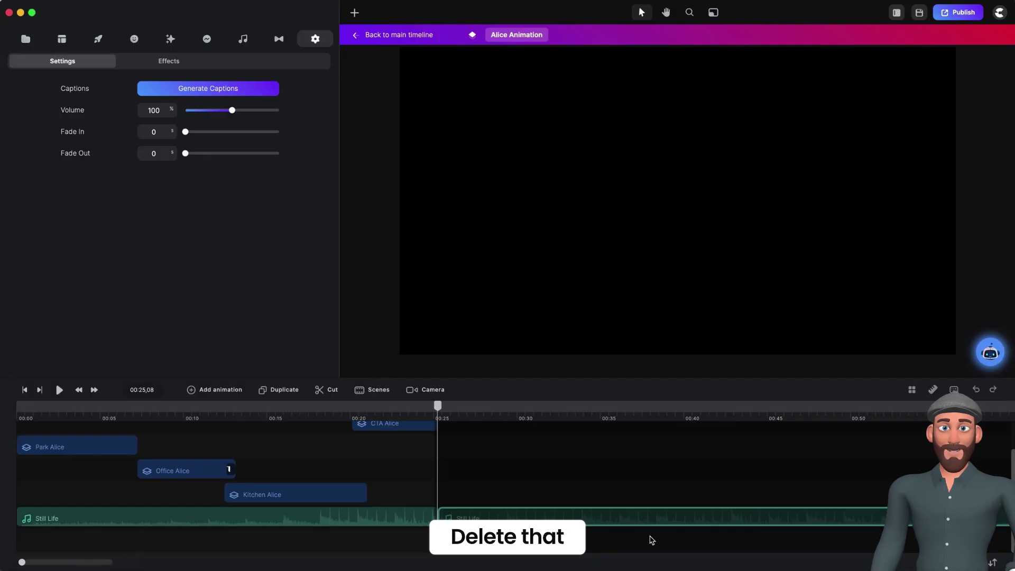
key(Delete)
Enable audio fading on the trimmed Still Life track and set its fade-out to 2 seconds
click(415, 522)
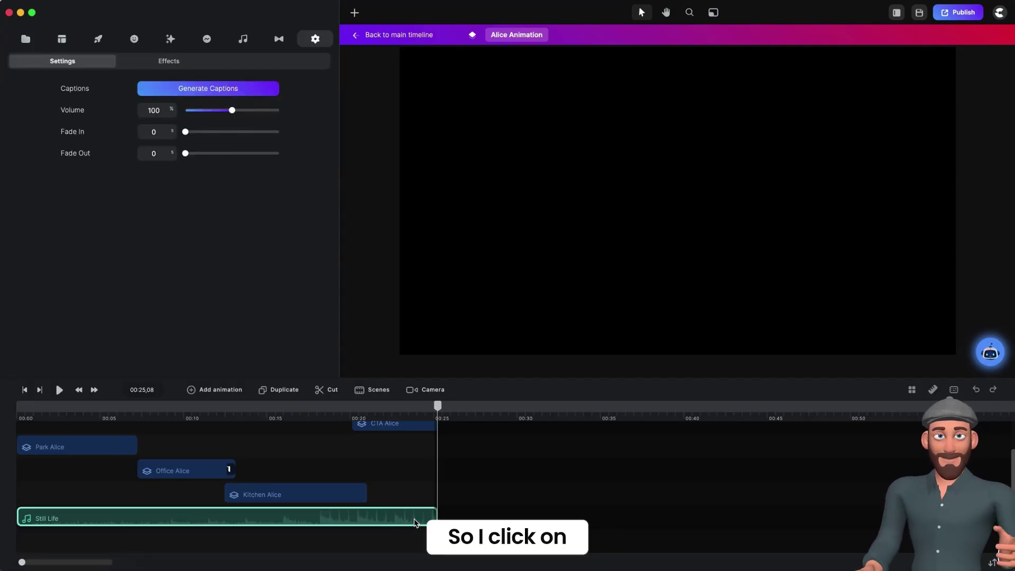
right_click(353, 517)
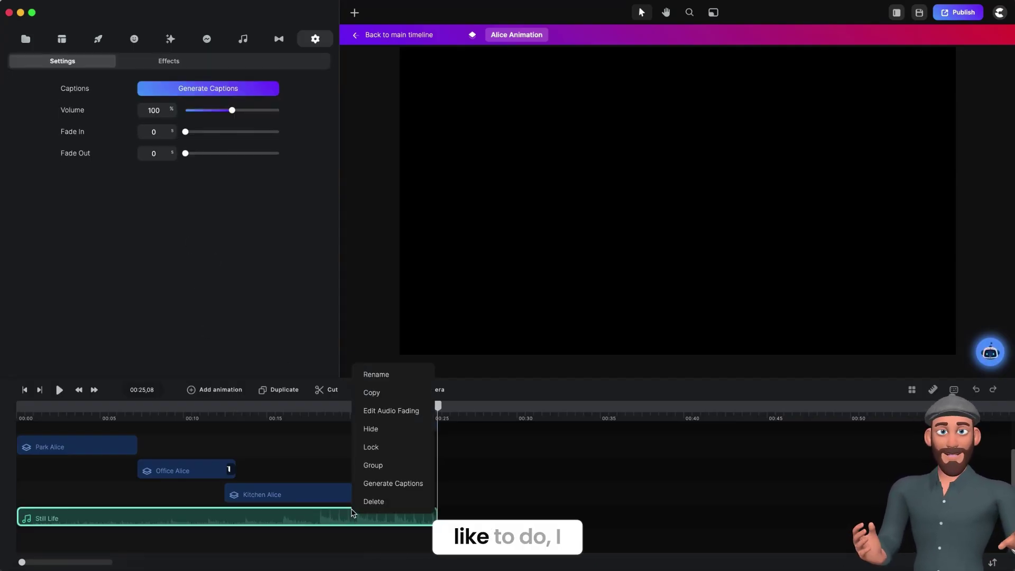
click(392, 411)
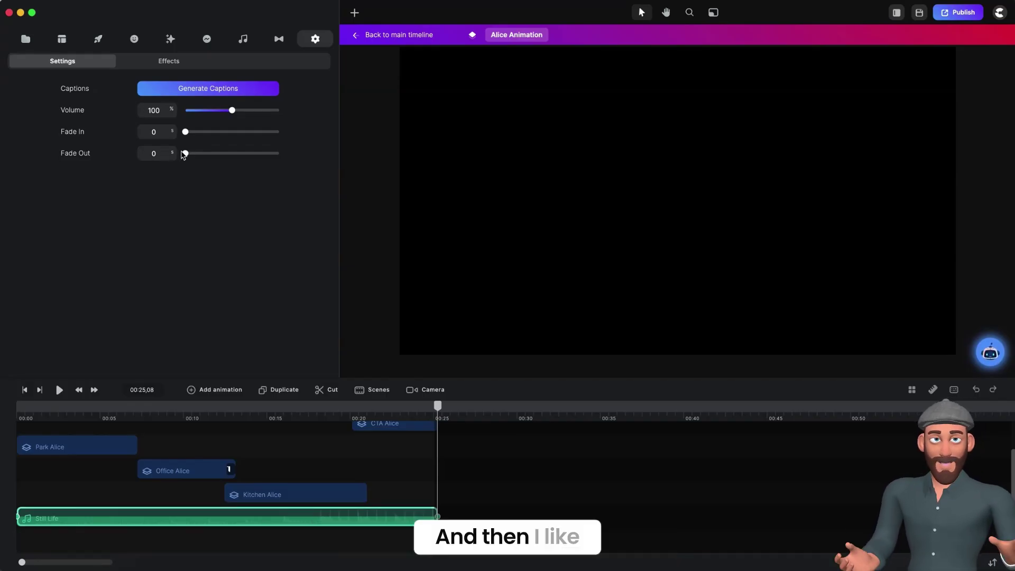
click(162, 162)
text(2)
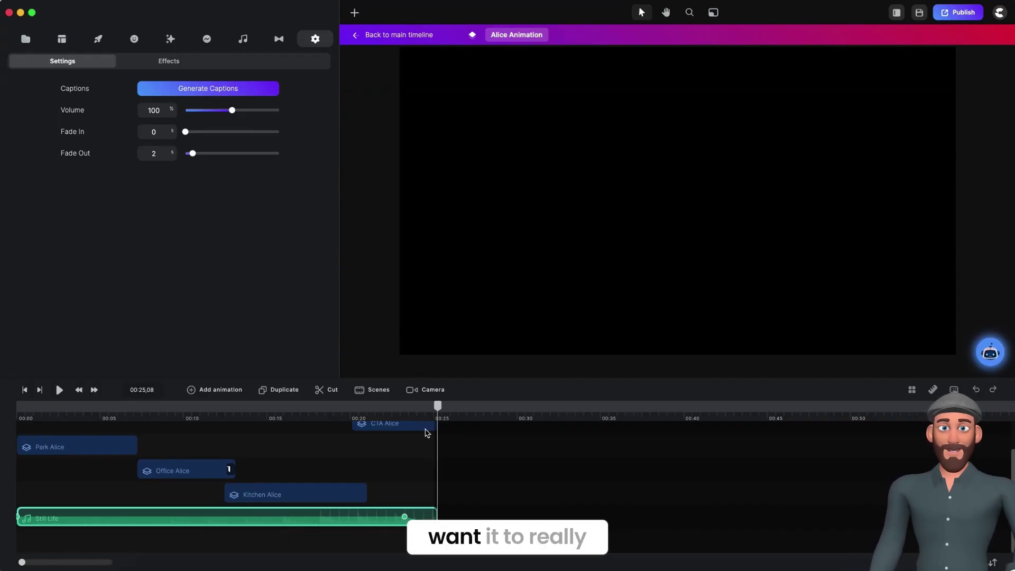
Play the animation from 00:18,21 to review the music's fade-out at the end
click(430, 407)
click(374, 407)
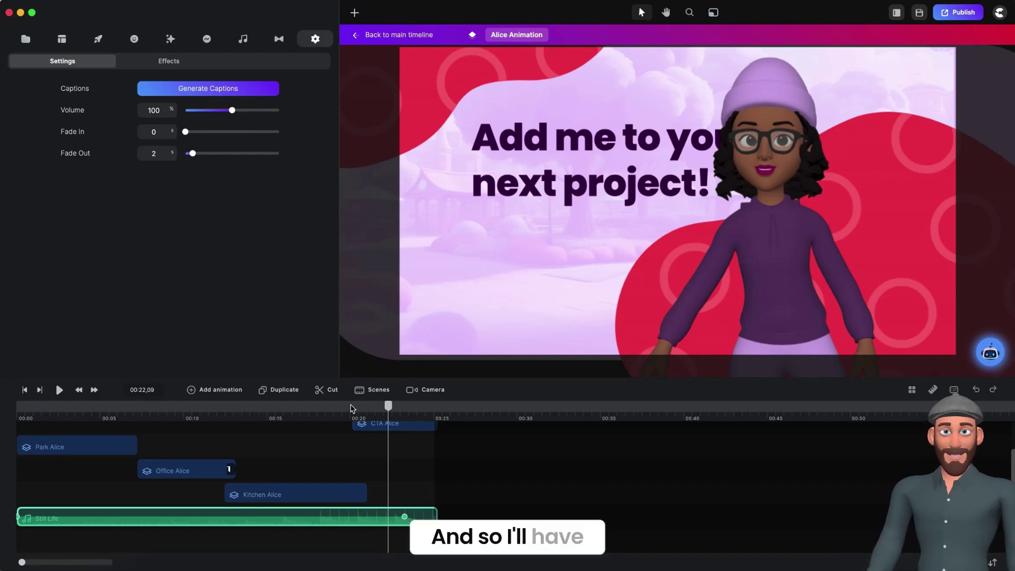
click(328, 408)
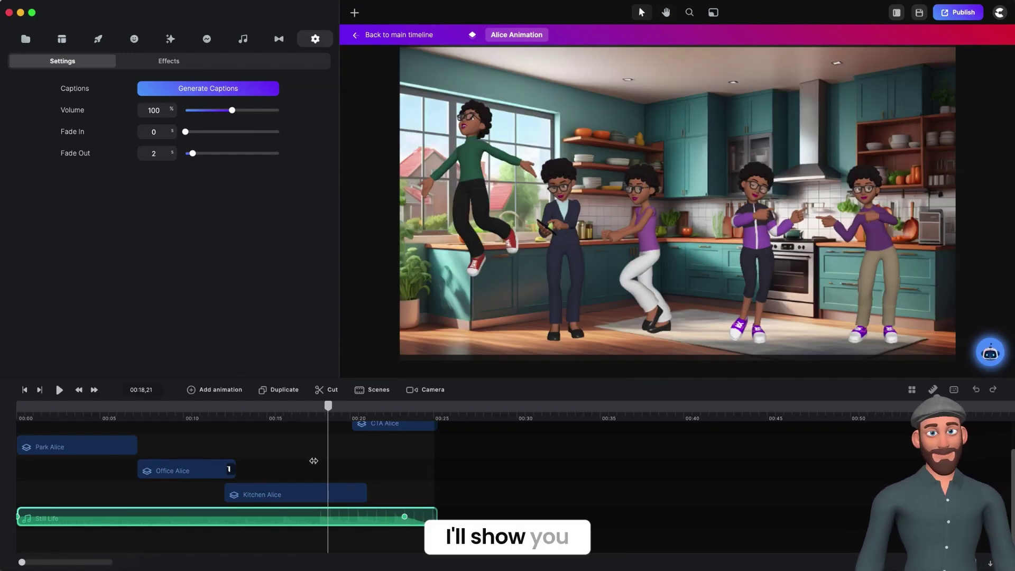
key(space)
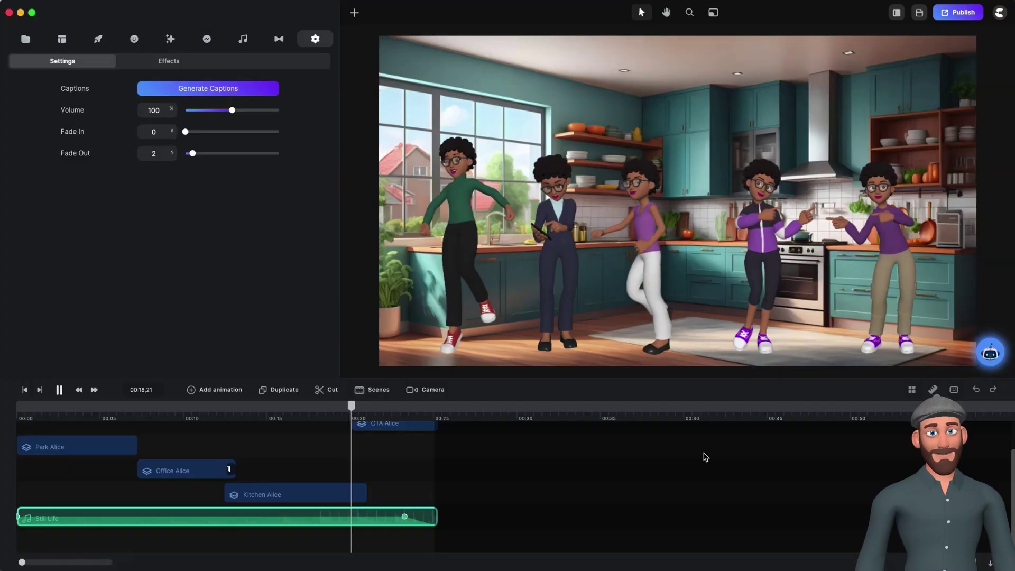